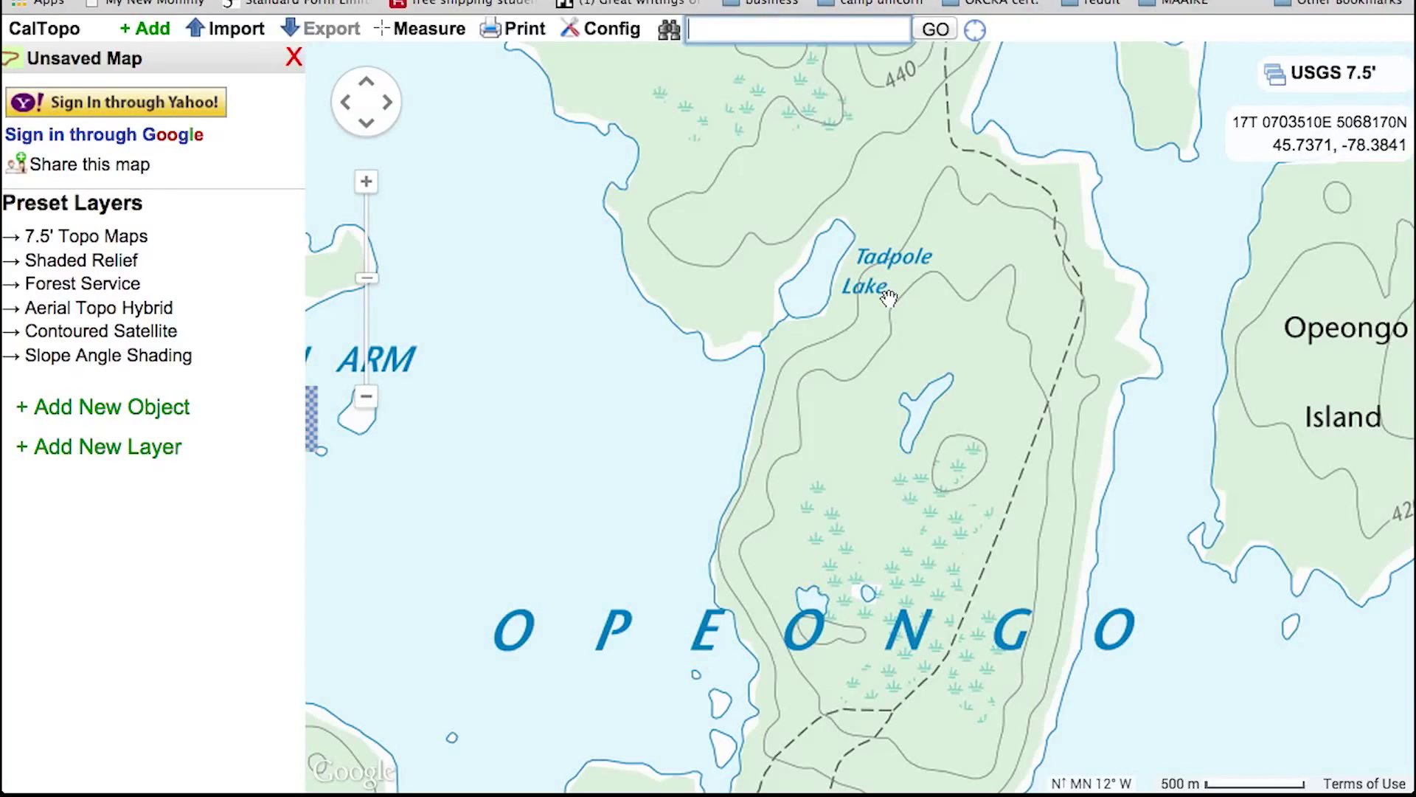
Step: Examine the base map layers available for the Opeongo Lake area, including the topographic, Canadian and Google layers
click(225, 29)
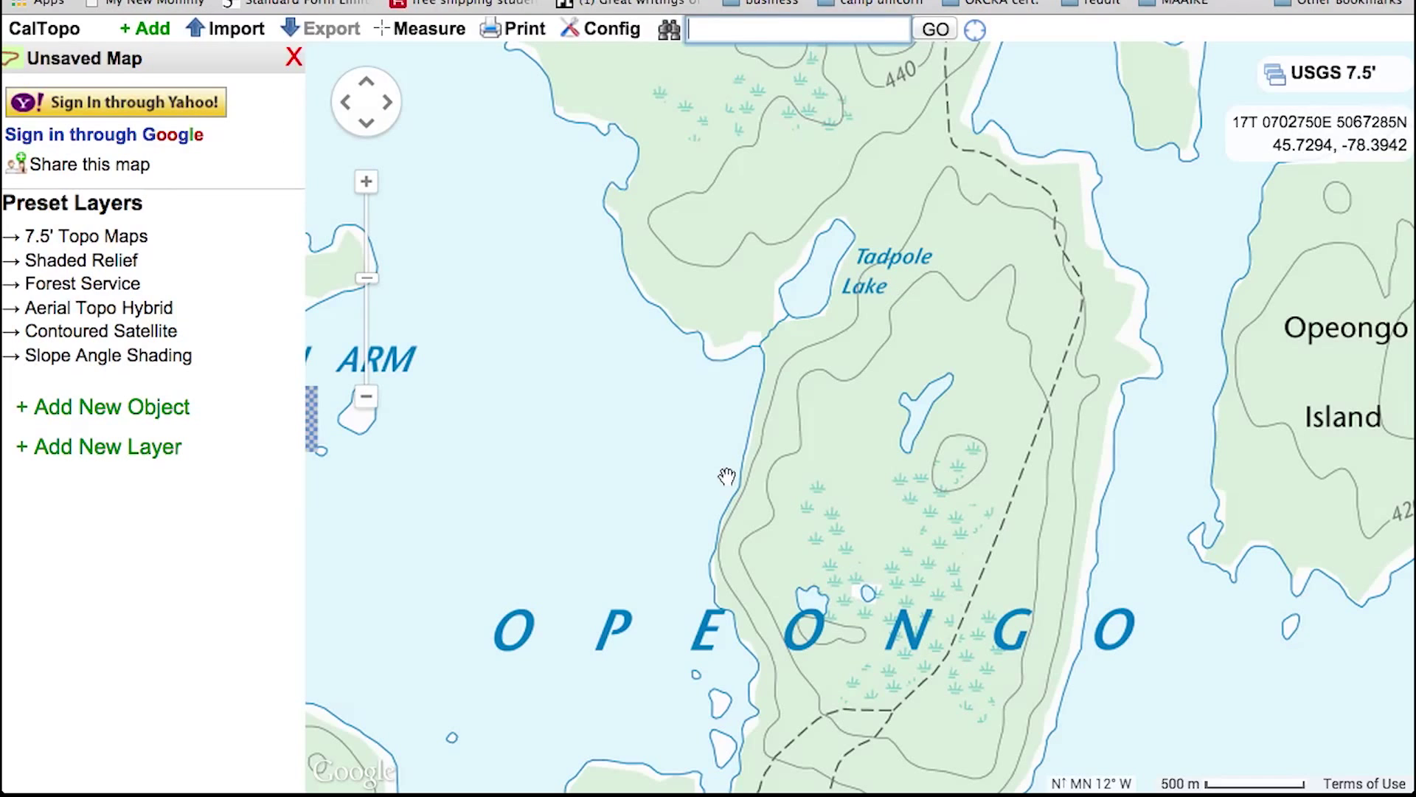
mouse_move(733, 387)
mouse_down()
mouse_move(711, 387)
mouse_move(711, 404)
mouse_up()
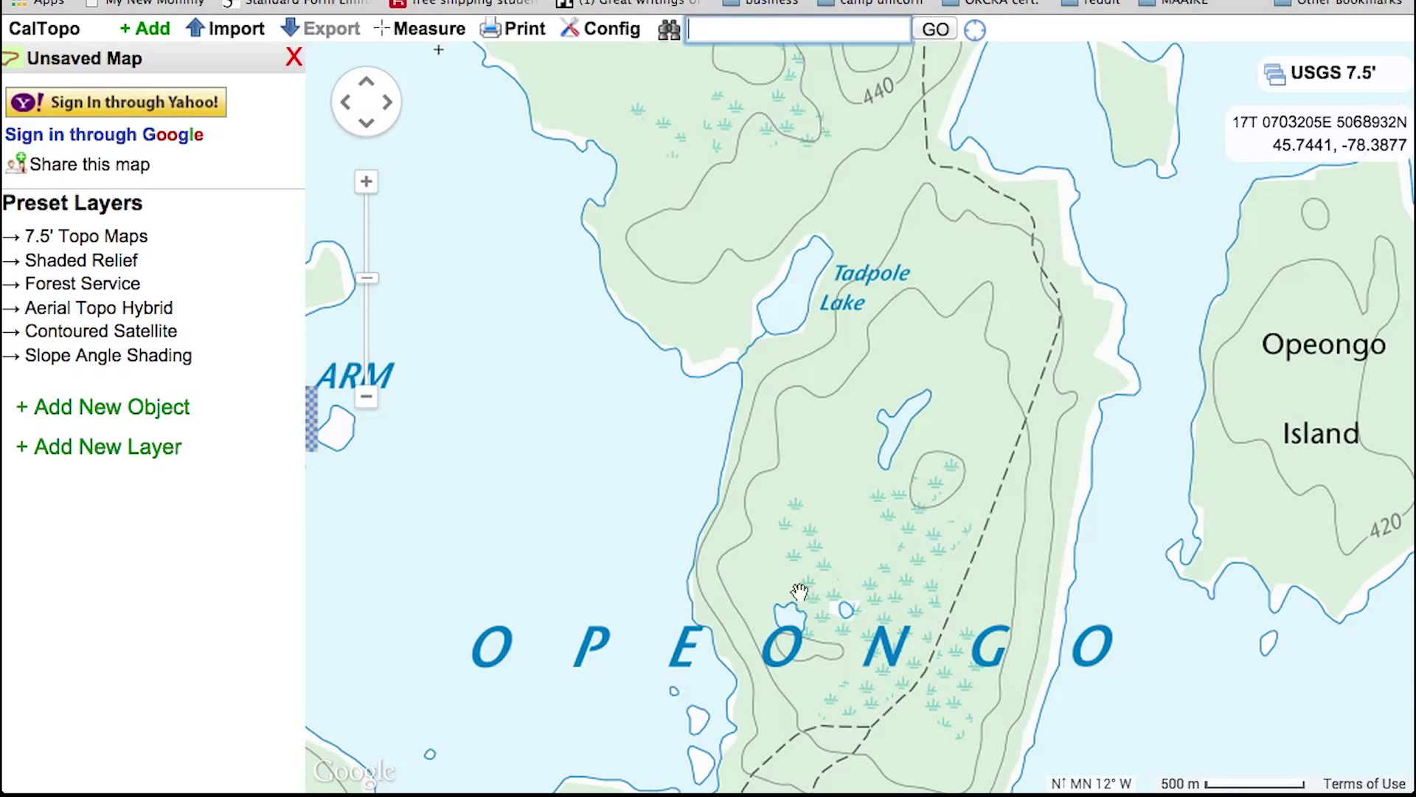
click(366, 399)
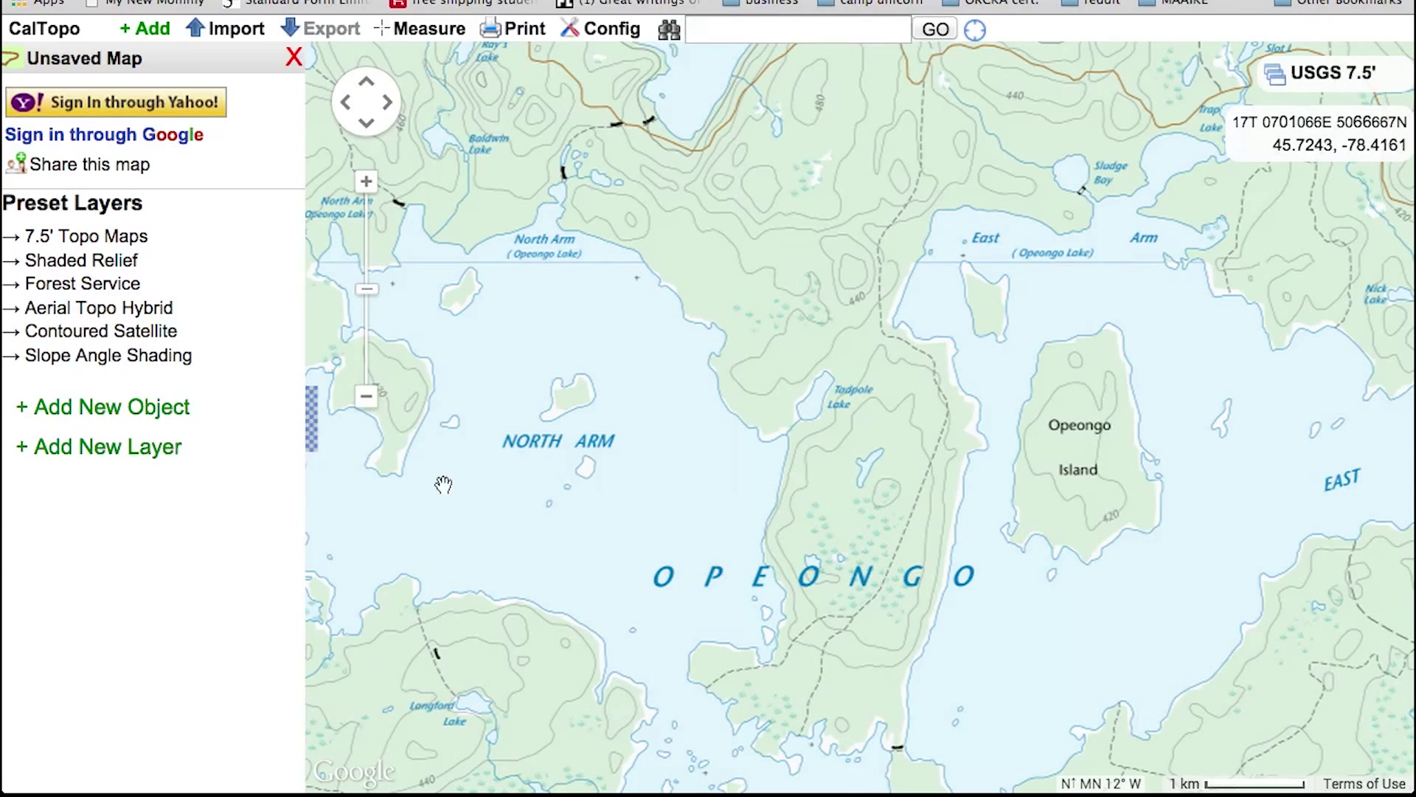
drag(675, 392, 711, 443)
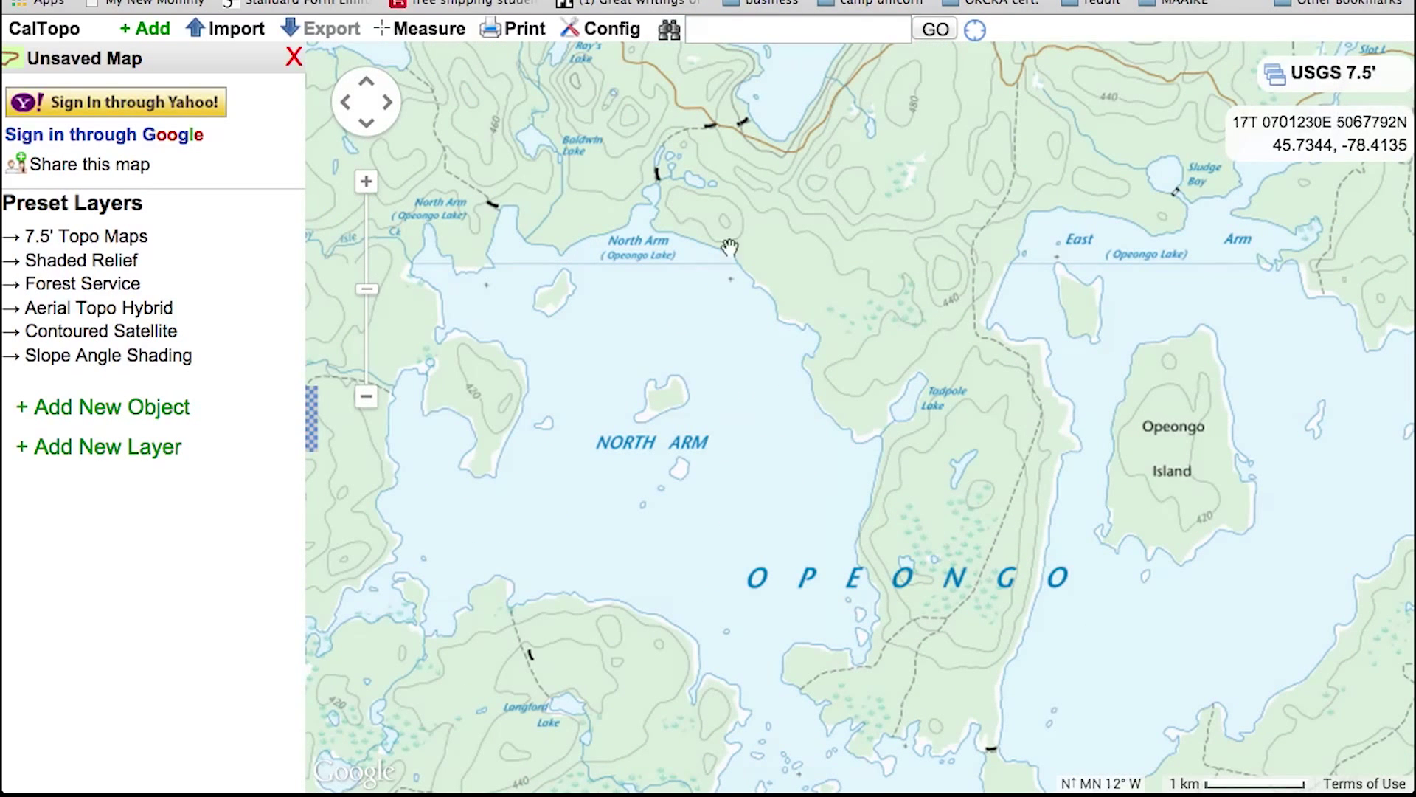
mouse_move(1381, 96)
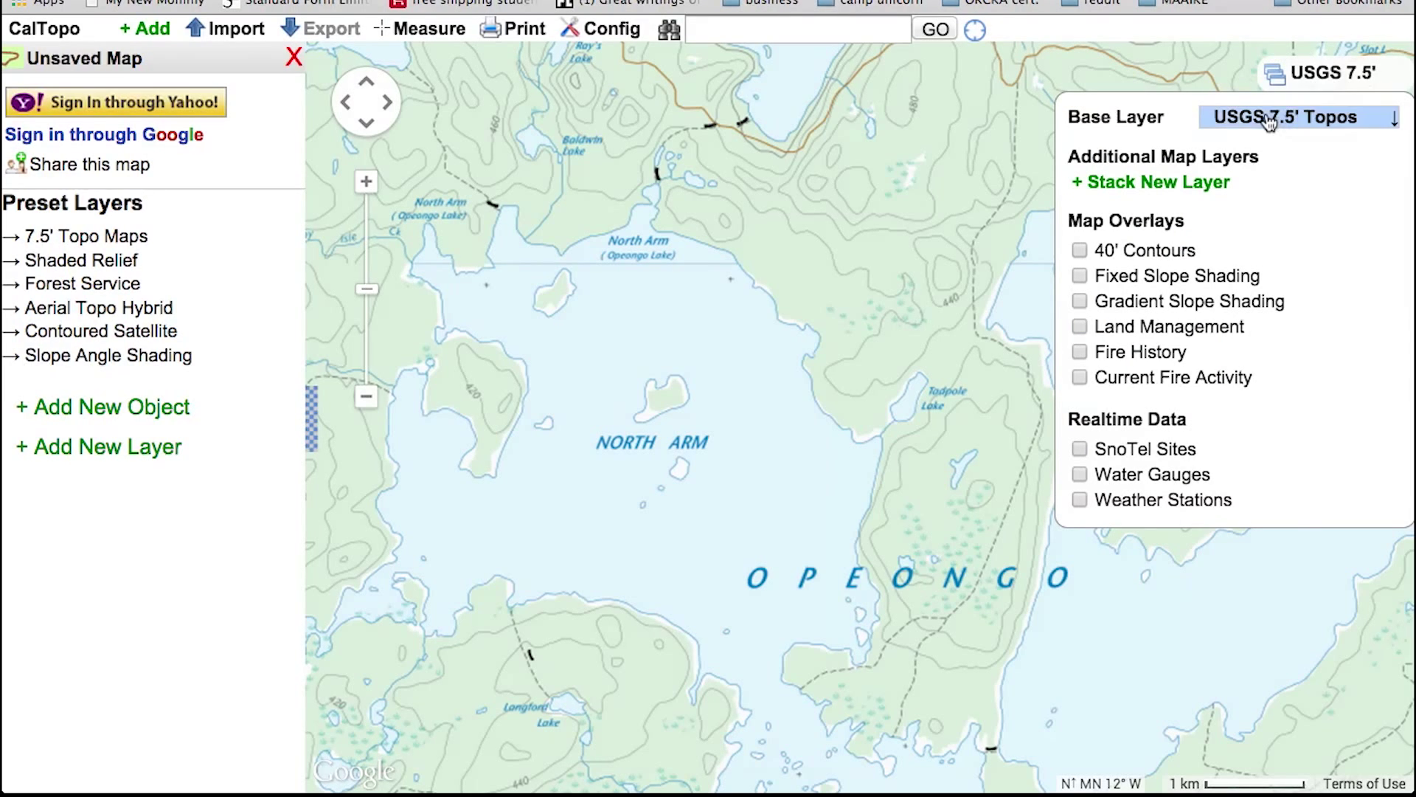
click(1376, 117)
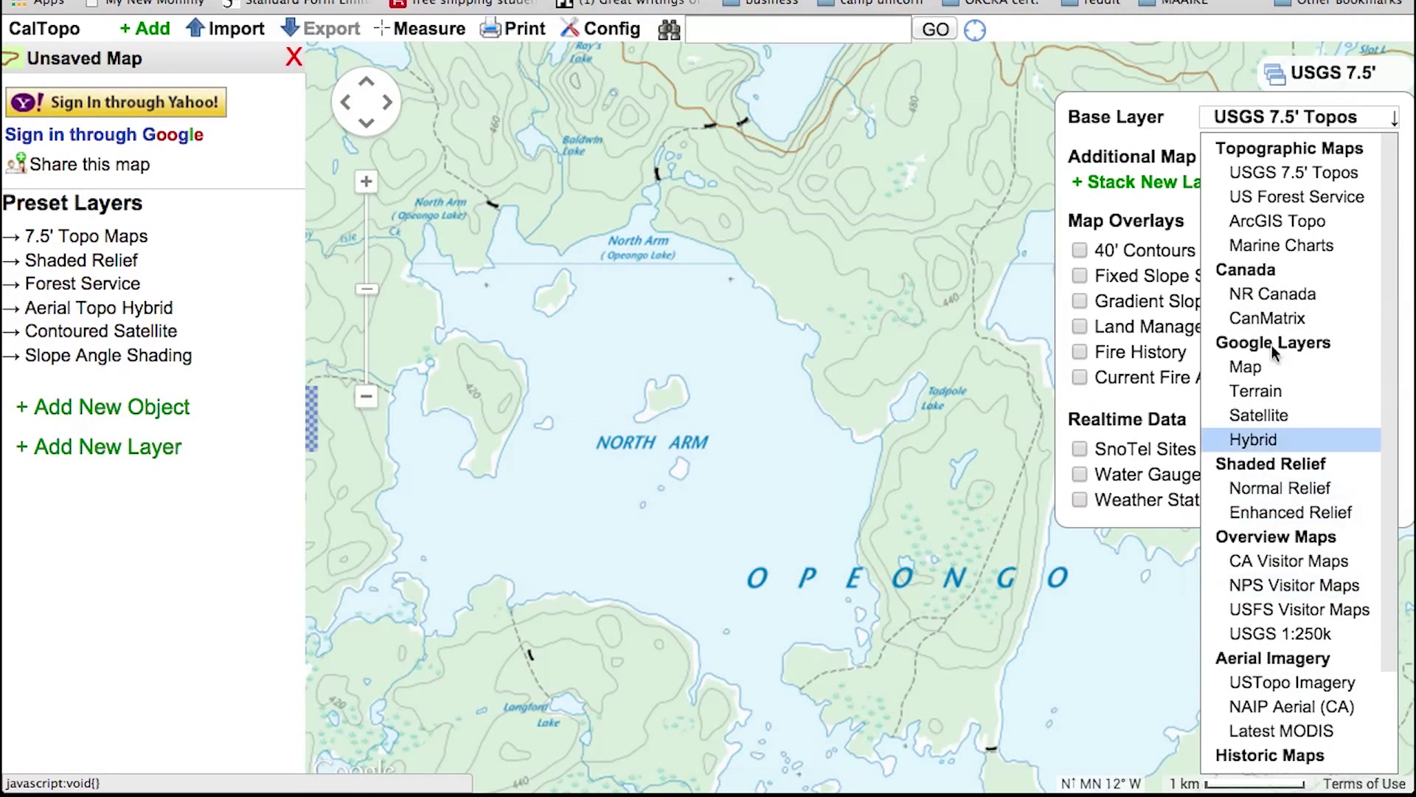
click(1186, 127)
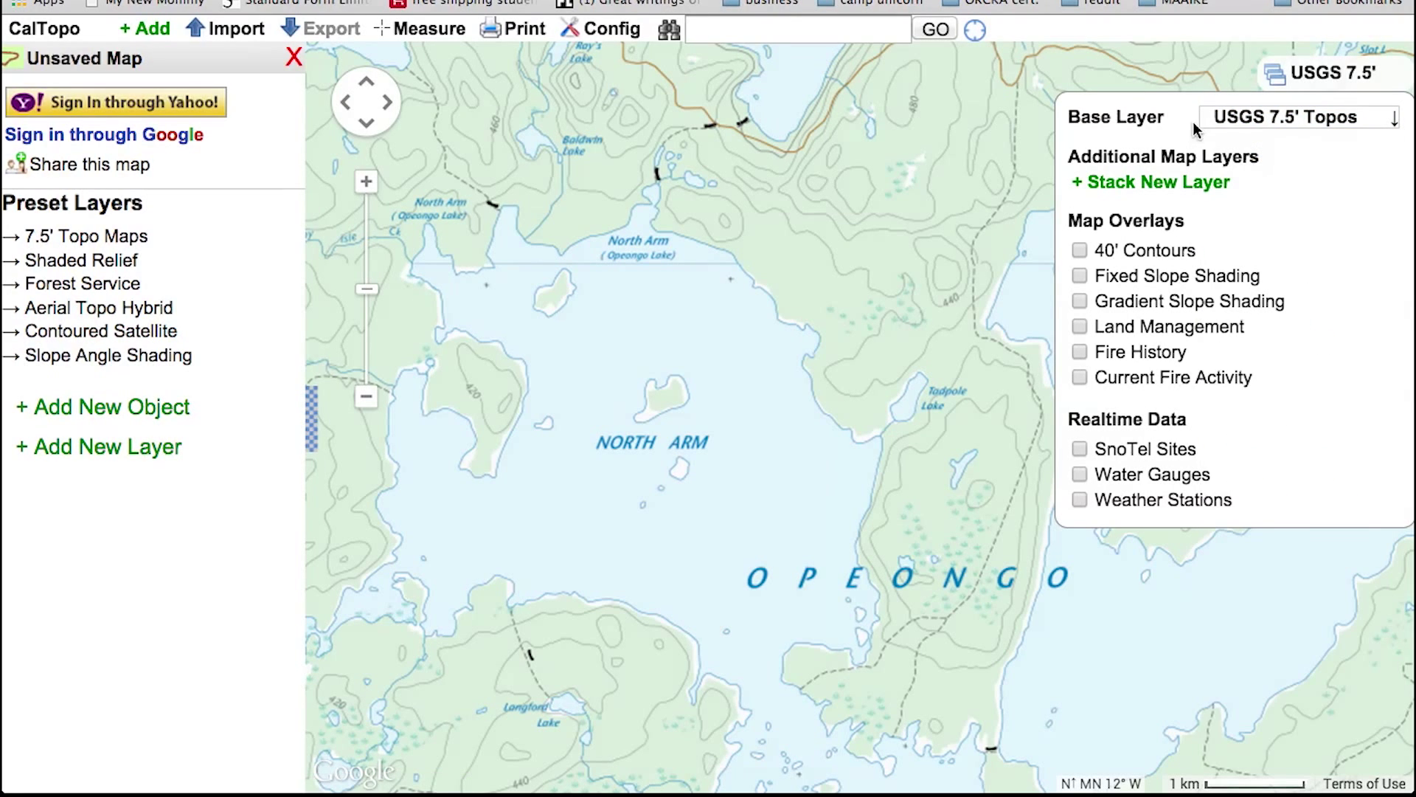
click(1298, 135)
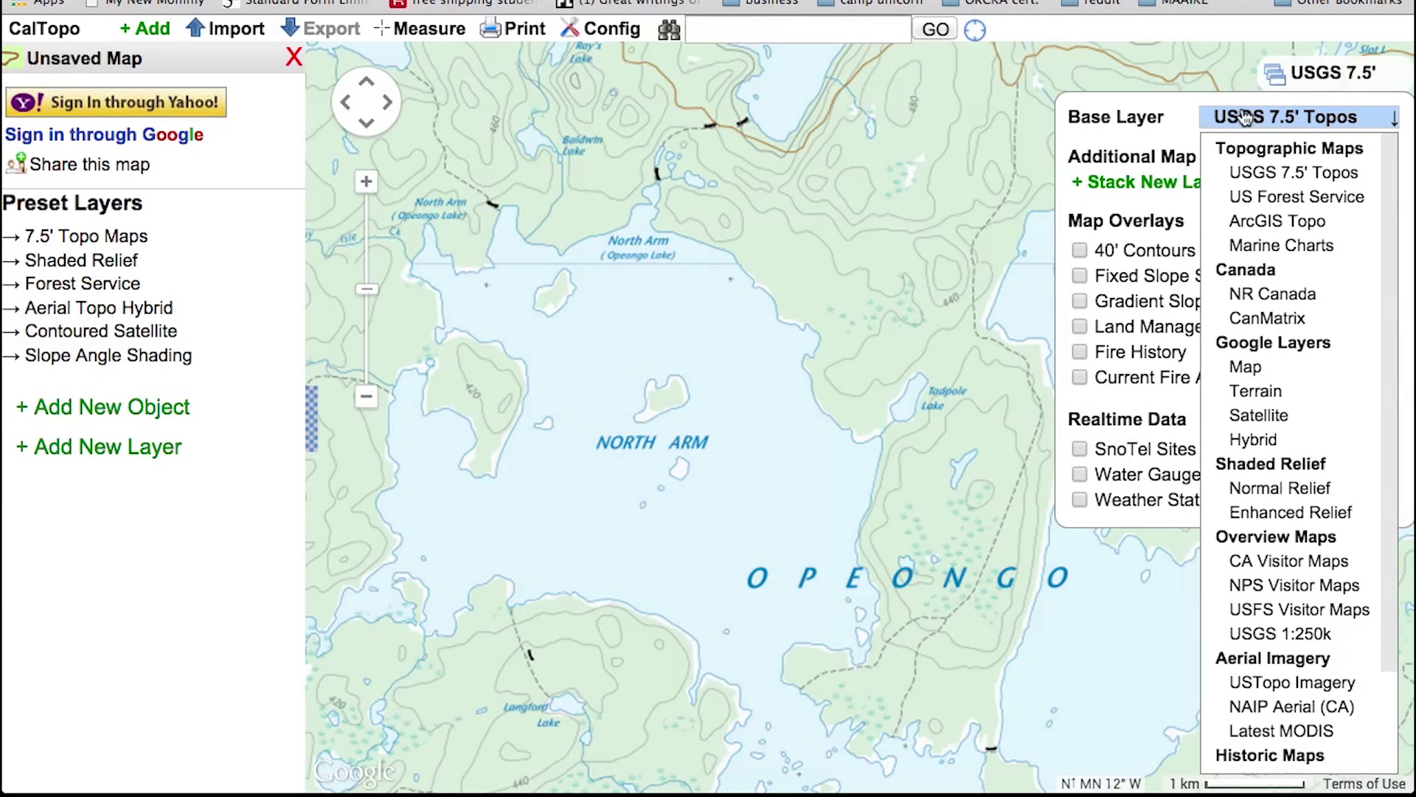
click(1164, 109)
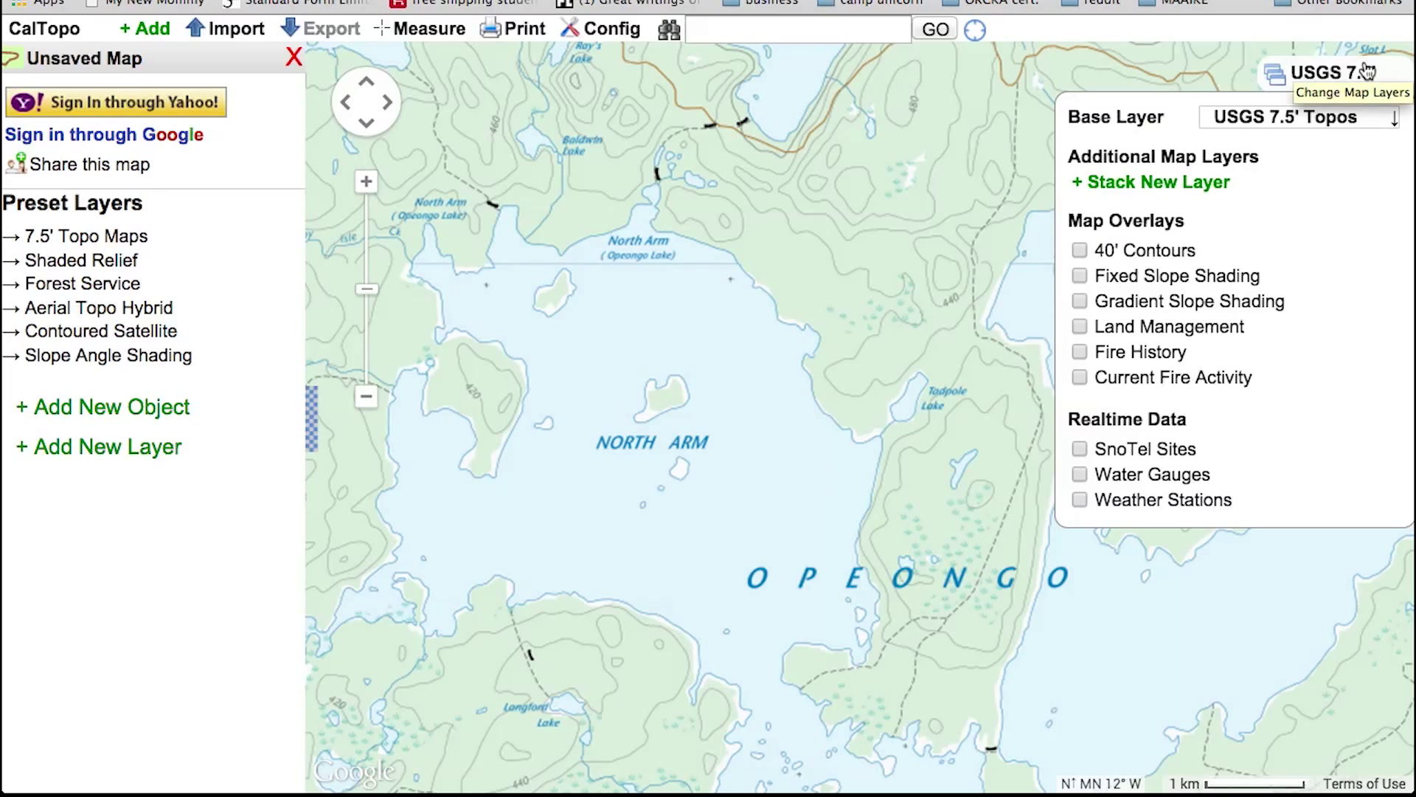
Step: Try the Google Satellite base layer with USGS 7.5' Topos stacked over it, adjusting the stacked layer's opacity
click(1345, 125)
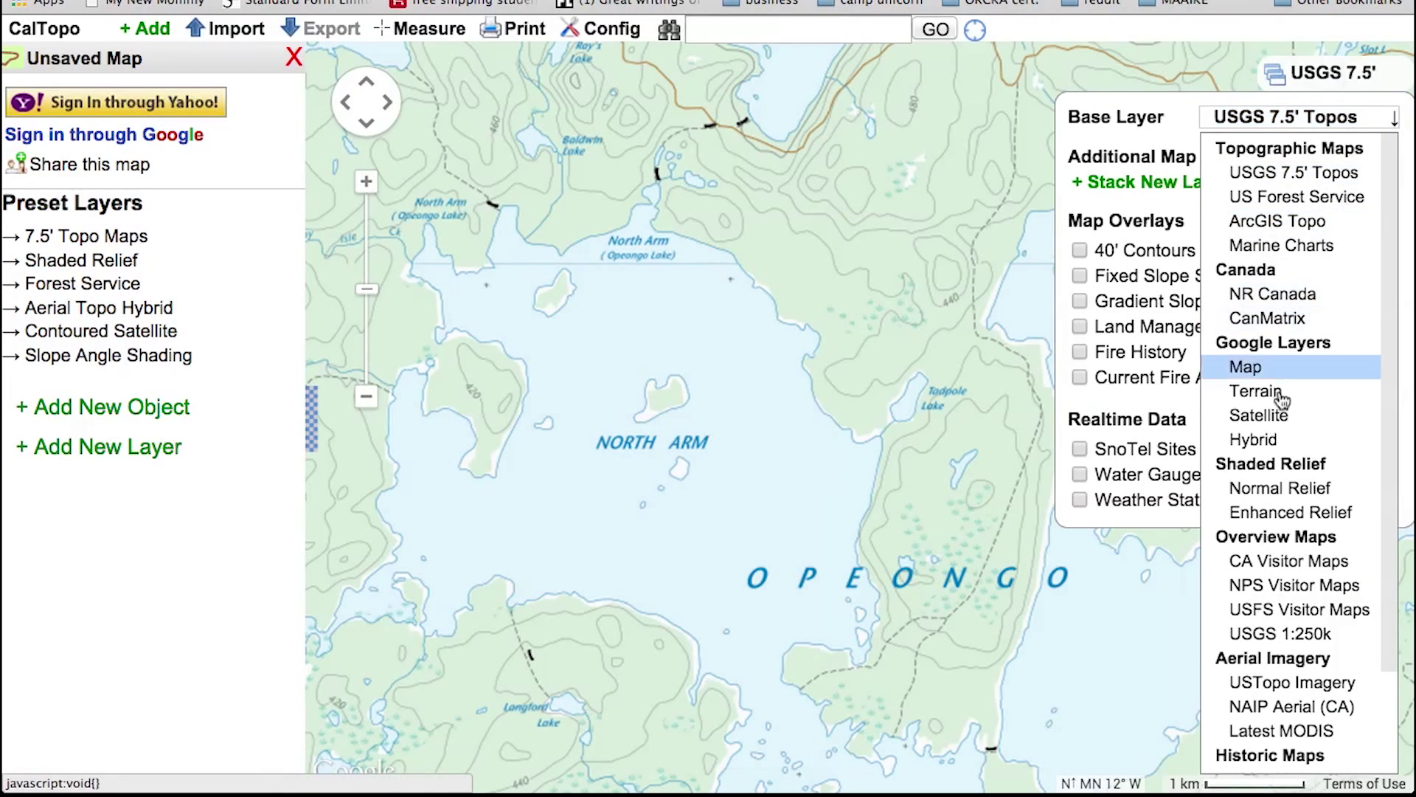
click(1287, 417)
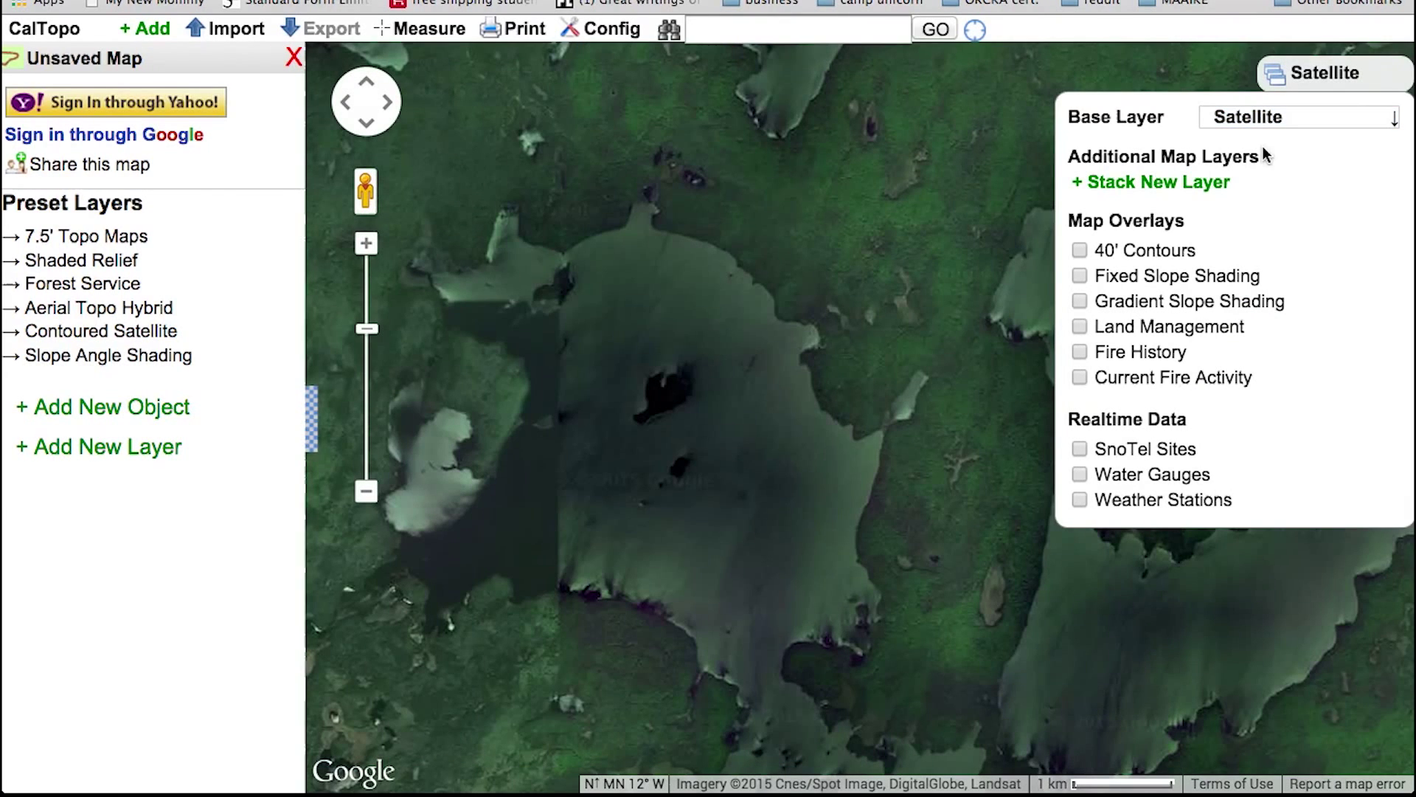
click(1138, 183)
click(1170, 193)
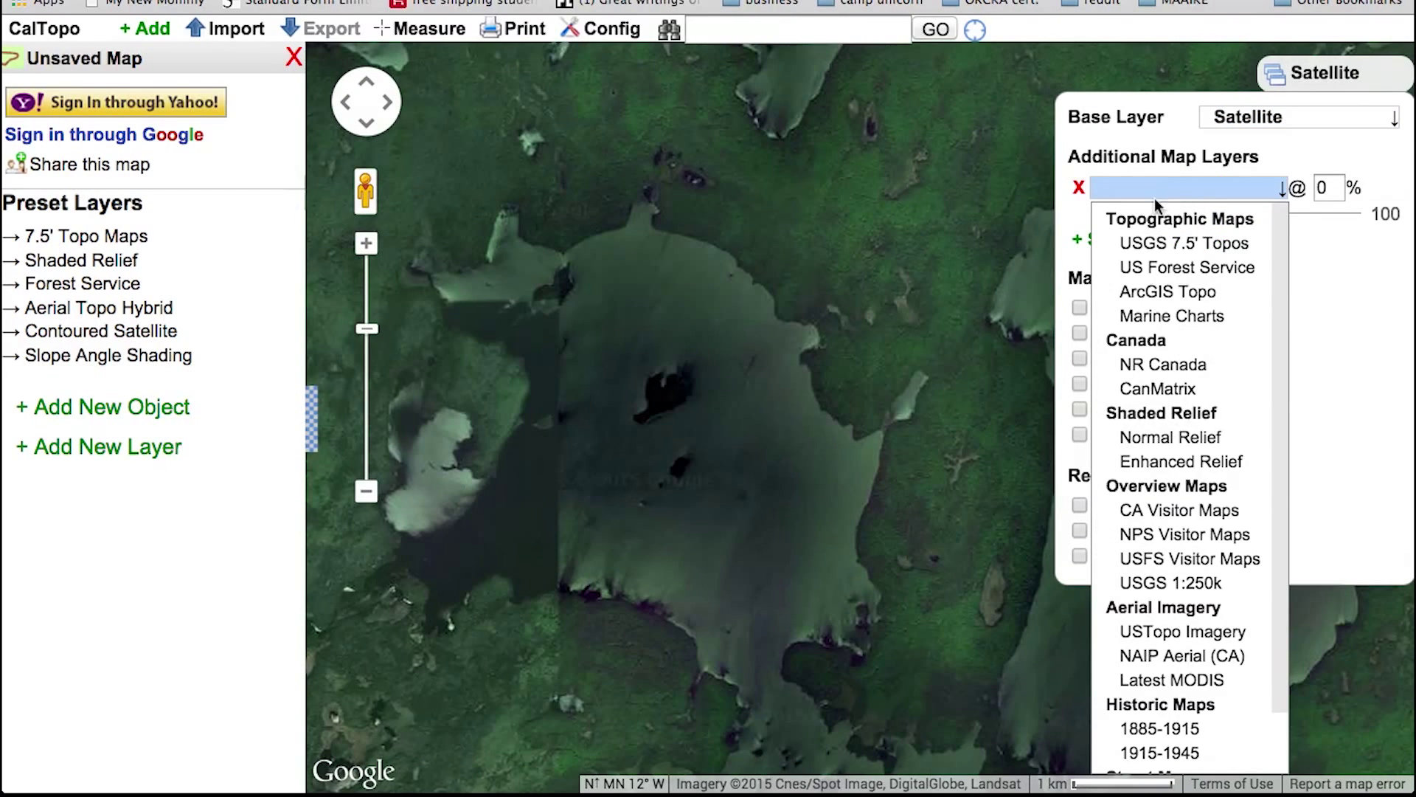
click(1159, 242)
drag(1253, 214, 1219, 218)
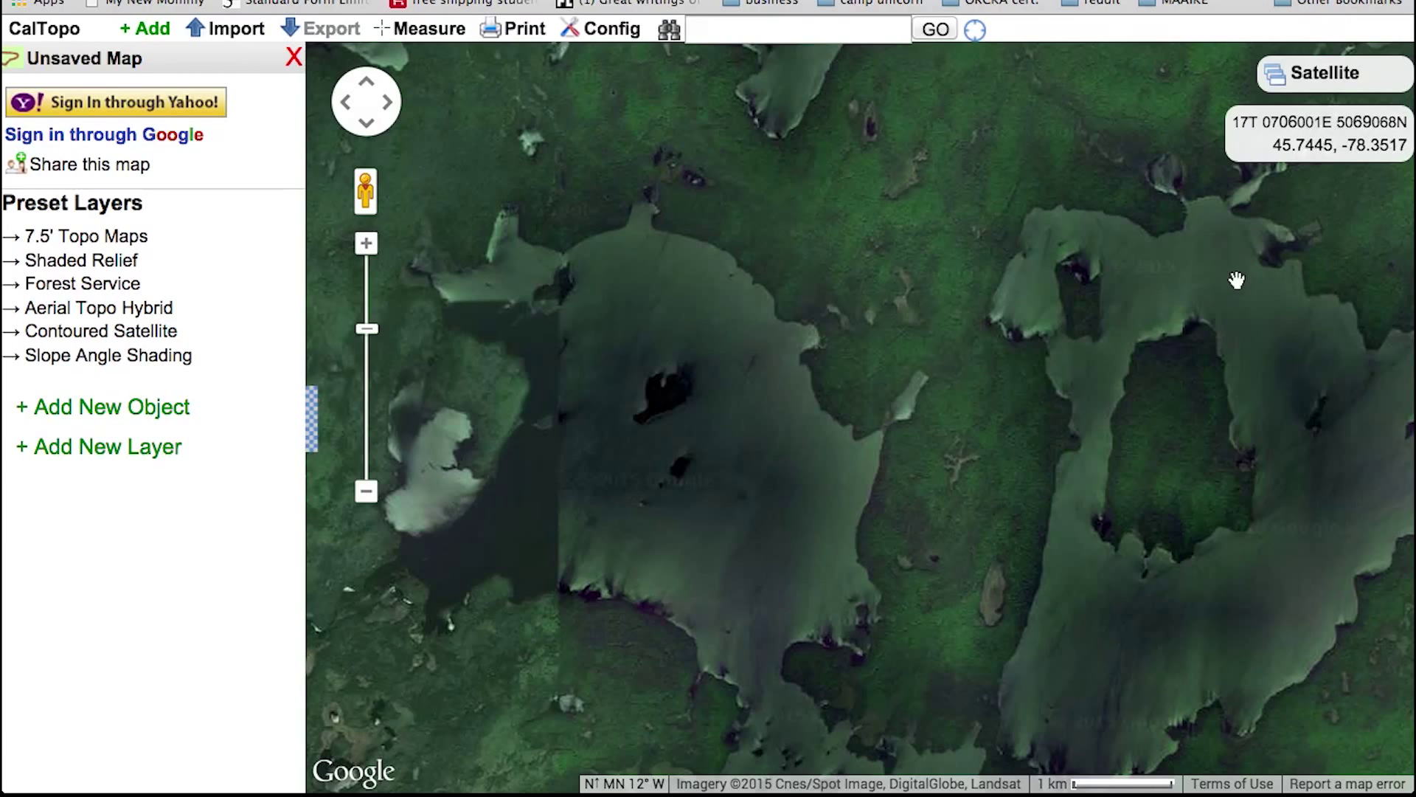
mouse_move(1353, 71)
drag(1256, 227, 1360, 218)
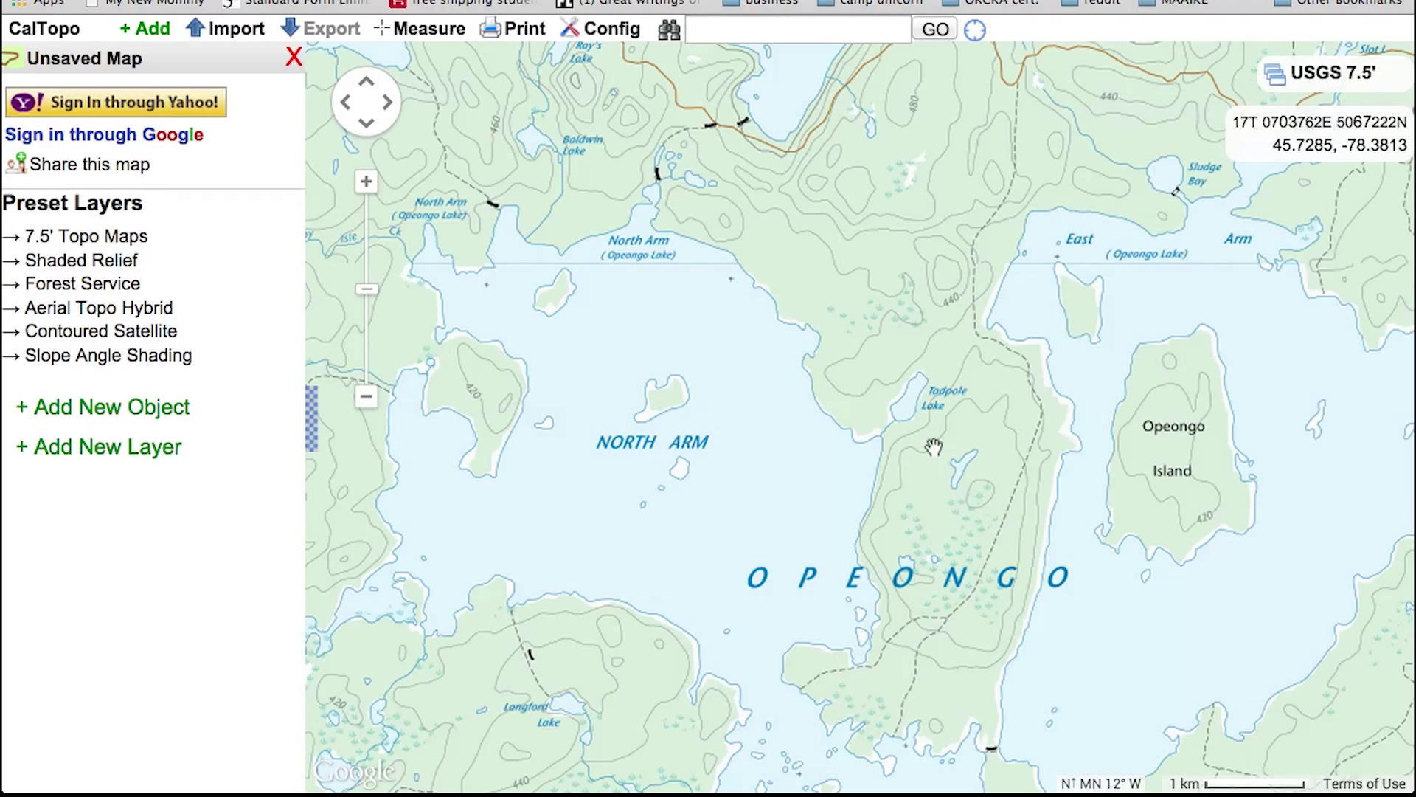
Step: Search the map for "wind river range"
drag(932, 441, 929, 410)
click(745, 30)
text(wind)
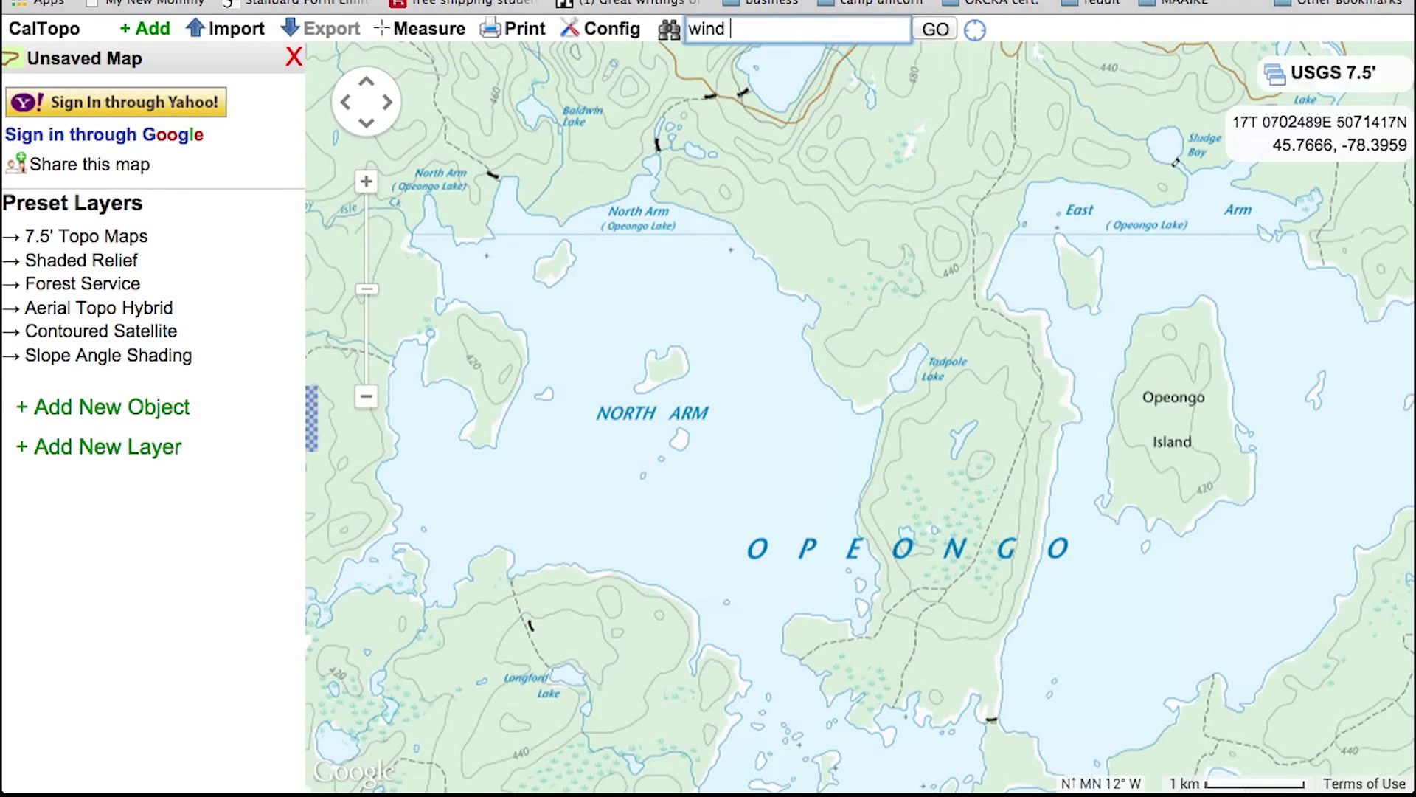
text( river range)
key(Return)
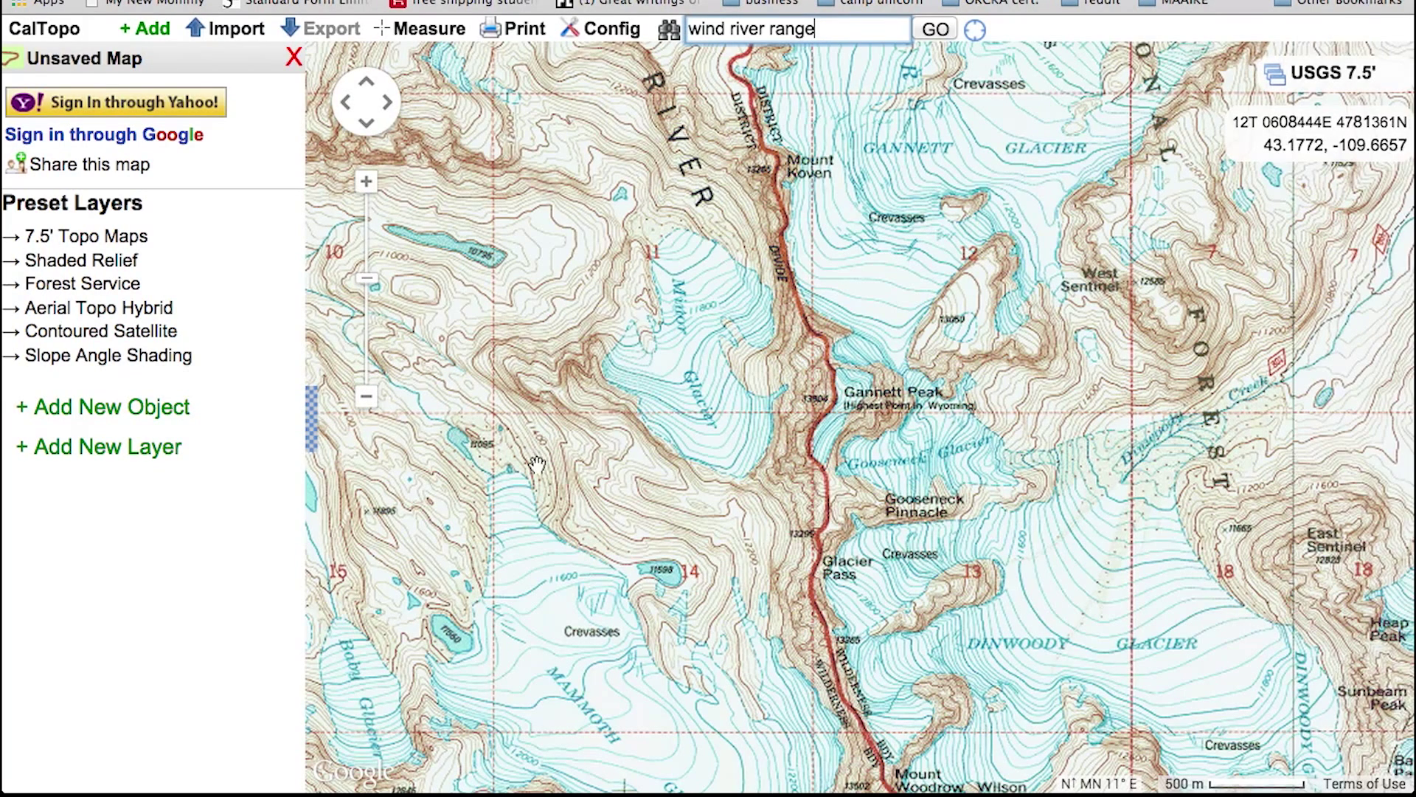
Step: Try the 40' Contours and Fixed Slope Shading overlays on the topo map, and turn both off again
mouse_move(1361, 82)
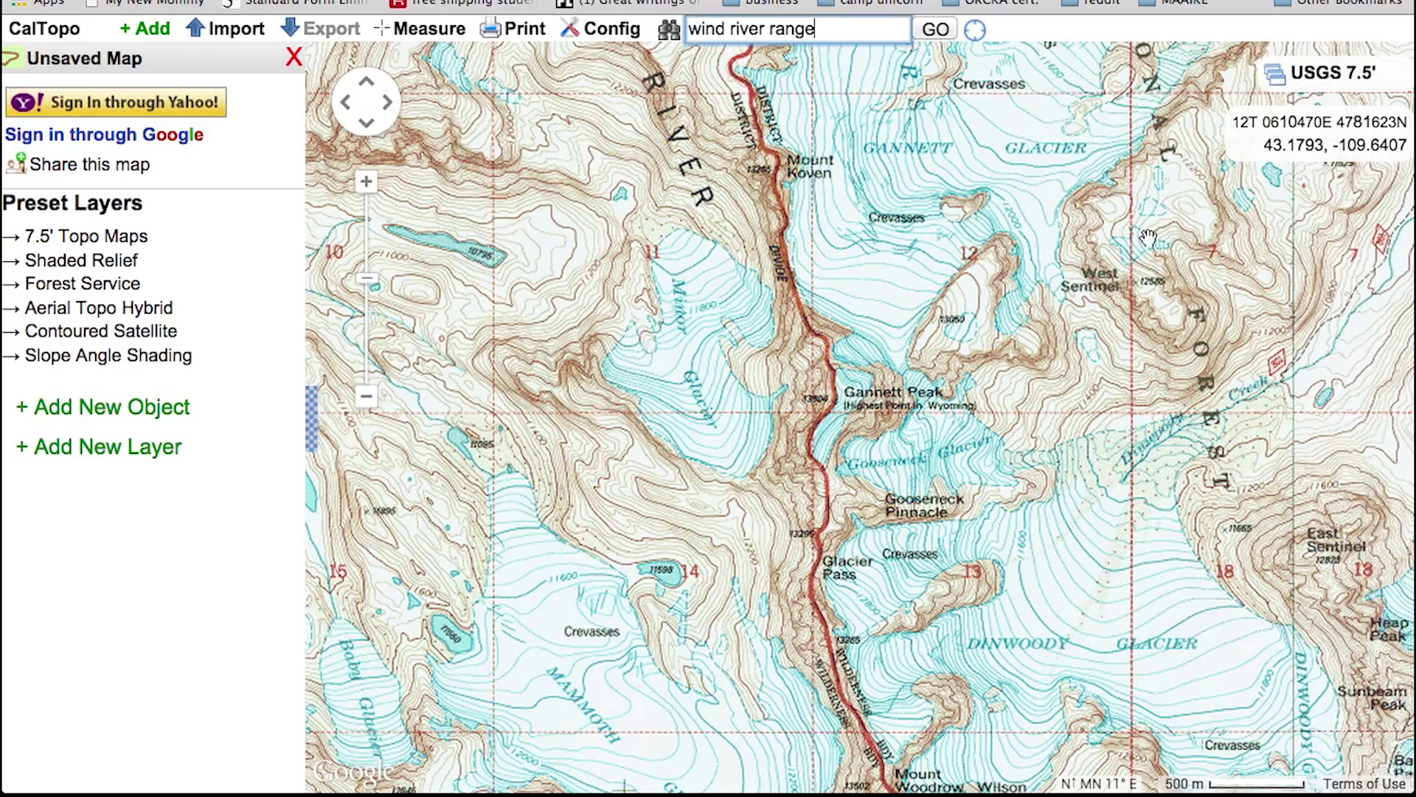
click(1080, 251)
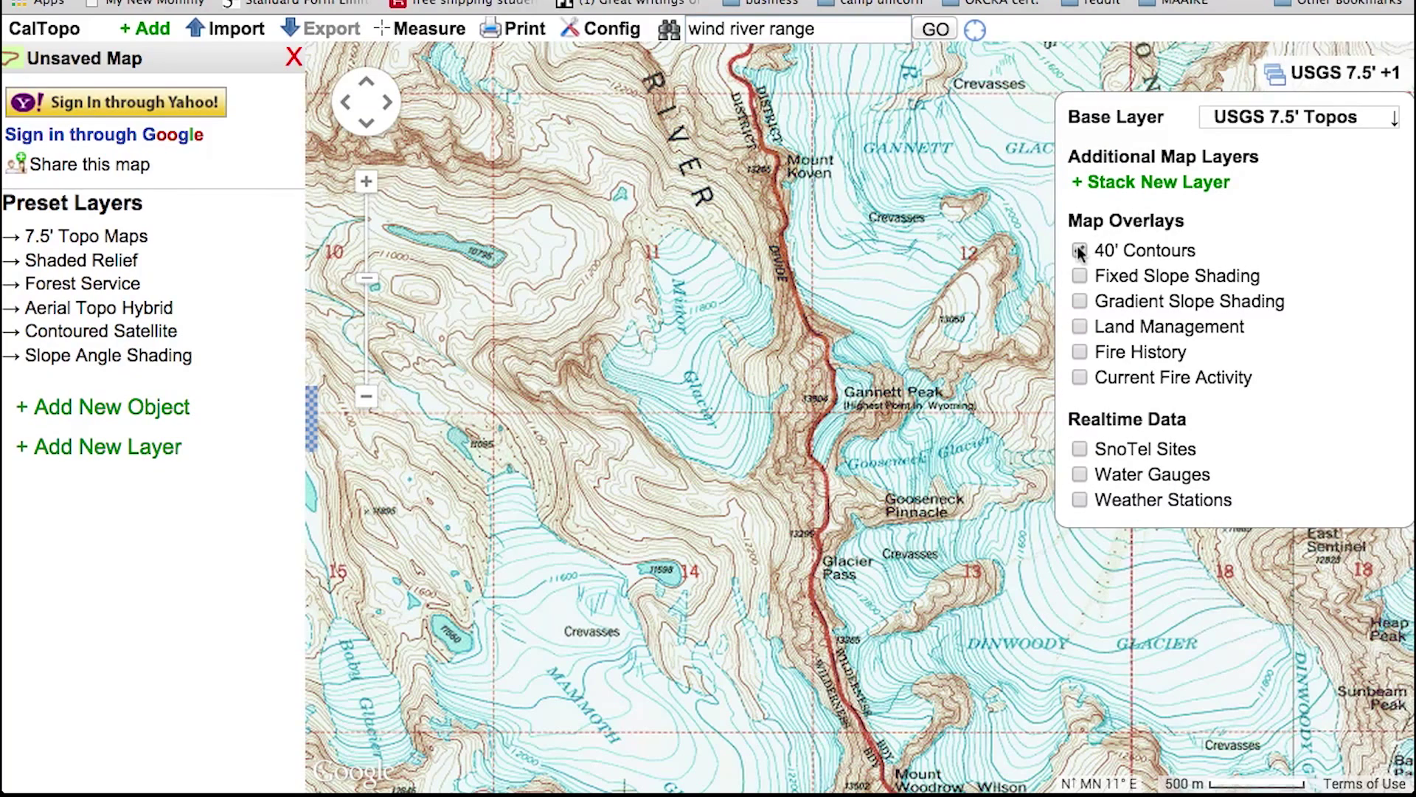
mouse_move(1355, 83)
click(1080, 274)
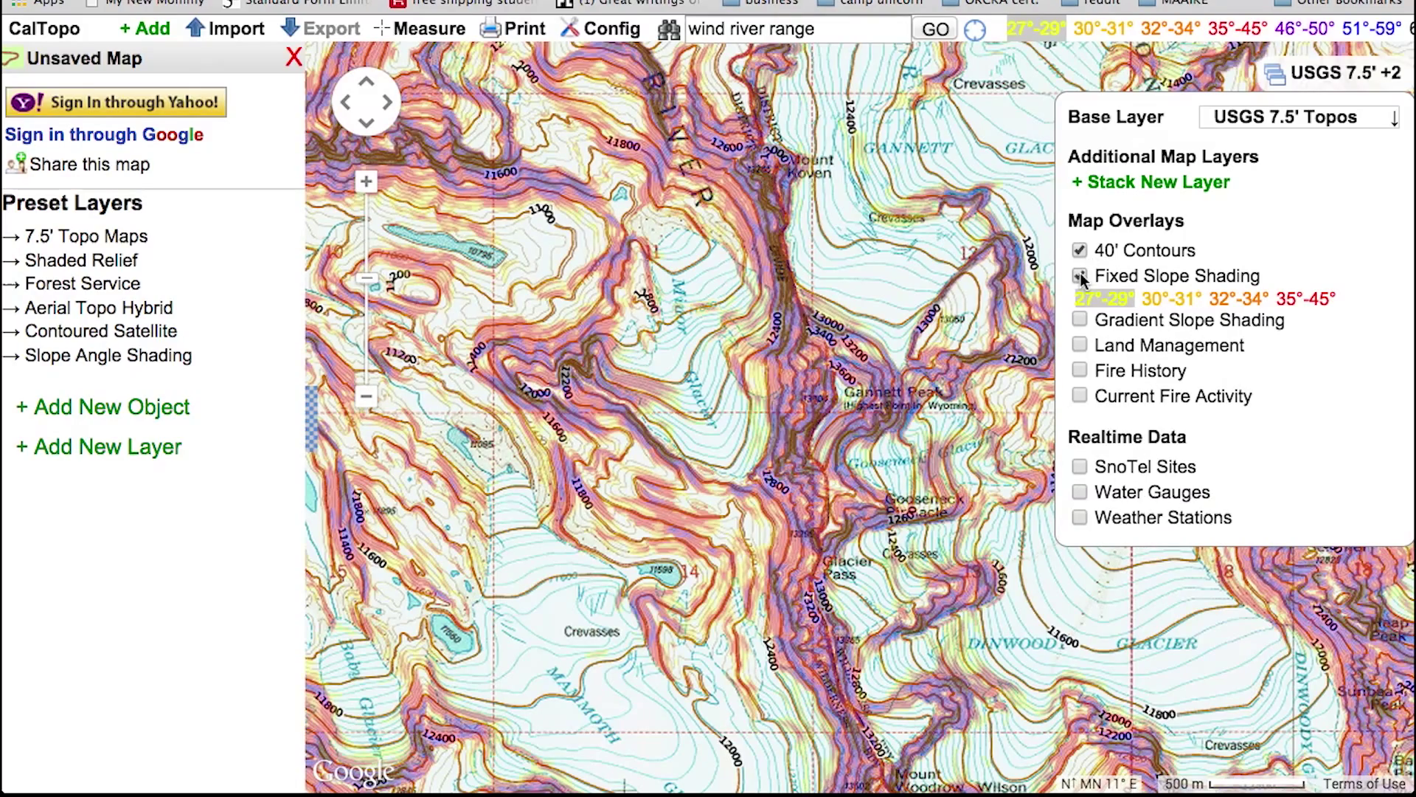
click(1080, 251)
click(1079, 275)
Step: Try stacking the Normal Relief layer over the USGS 7.5' Topos base and adjust its opacity
click(1150, 182)
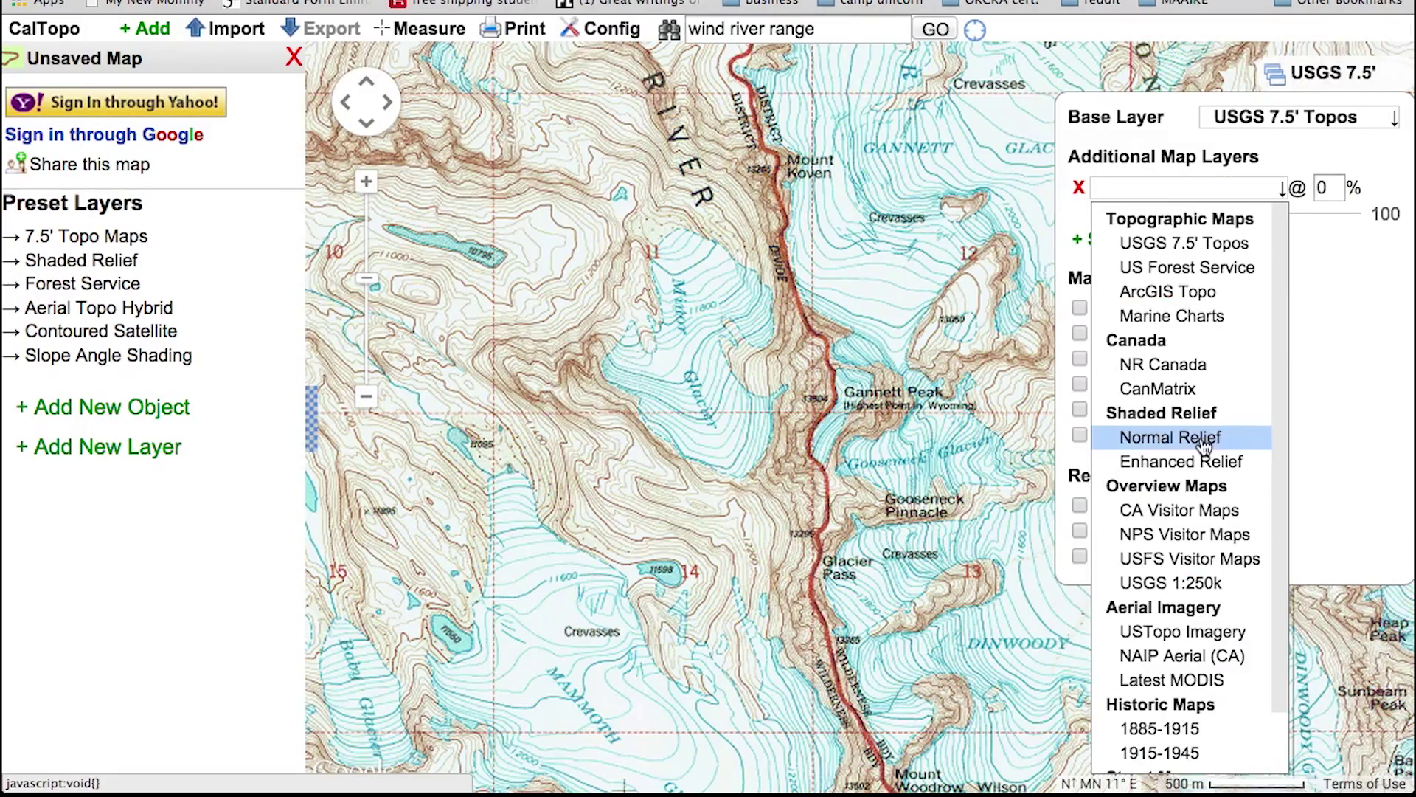
click(1176, 439)
drag(1233, 212, 1288, 218)
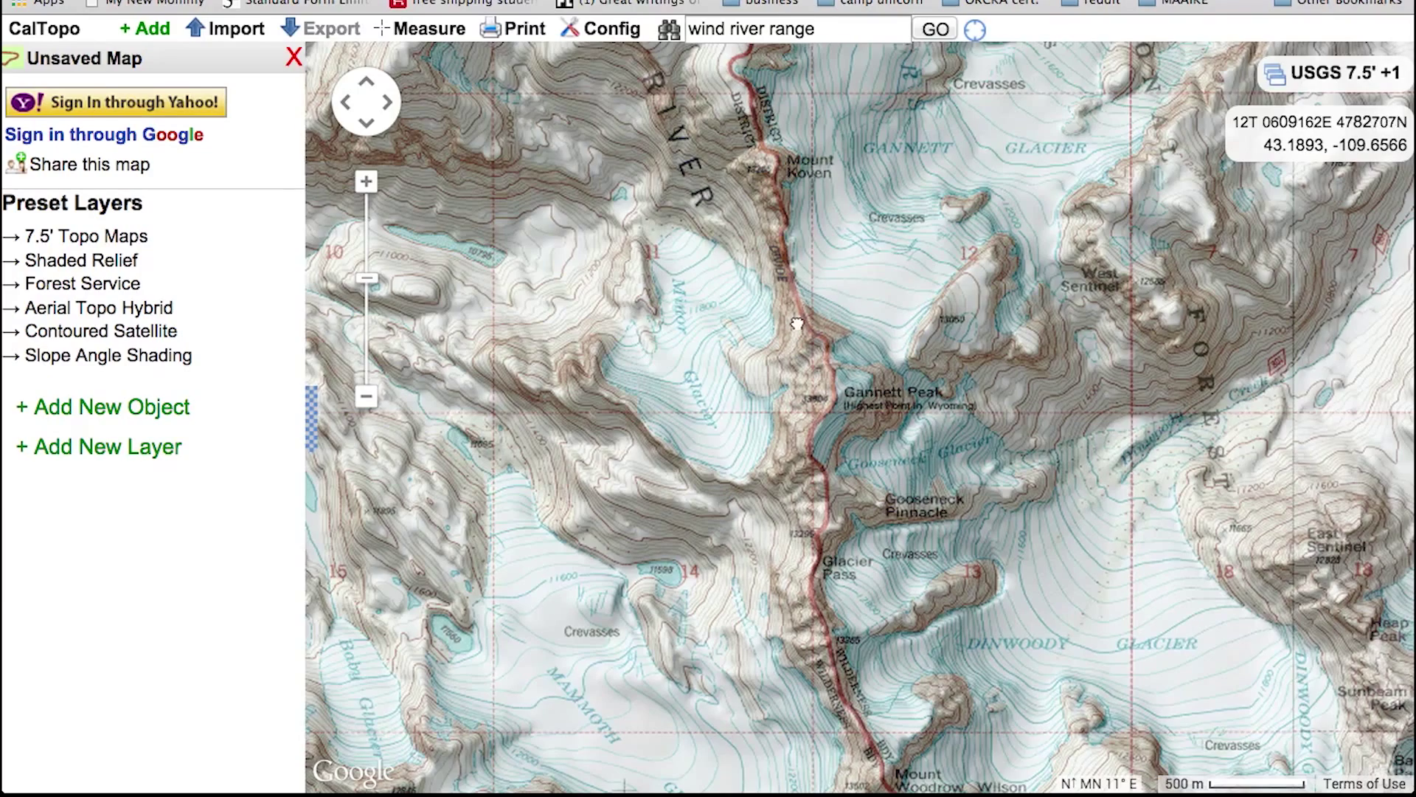
drag(797, 293, 798, 349)
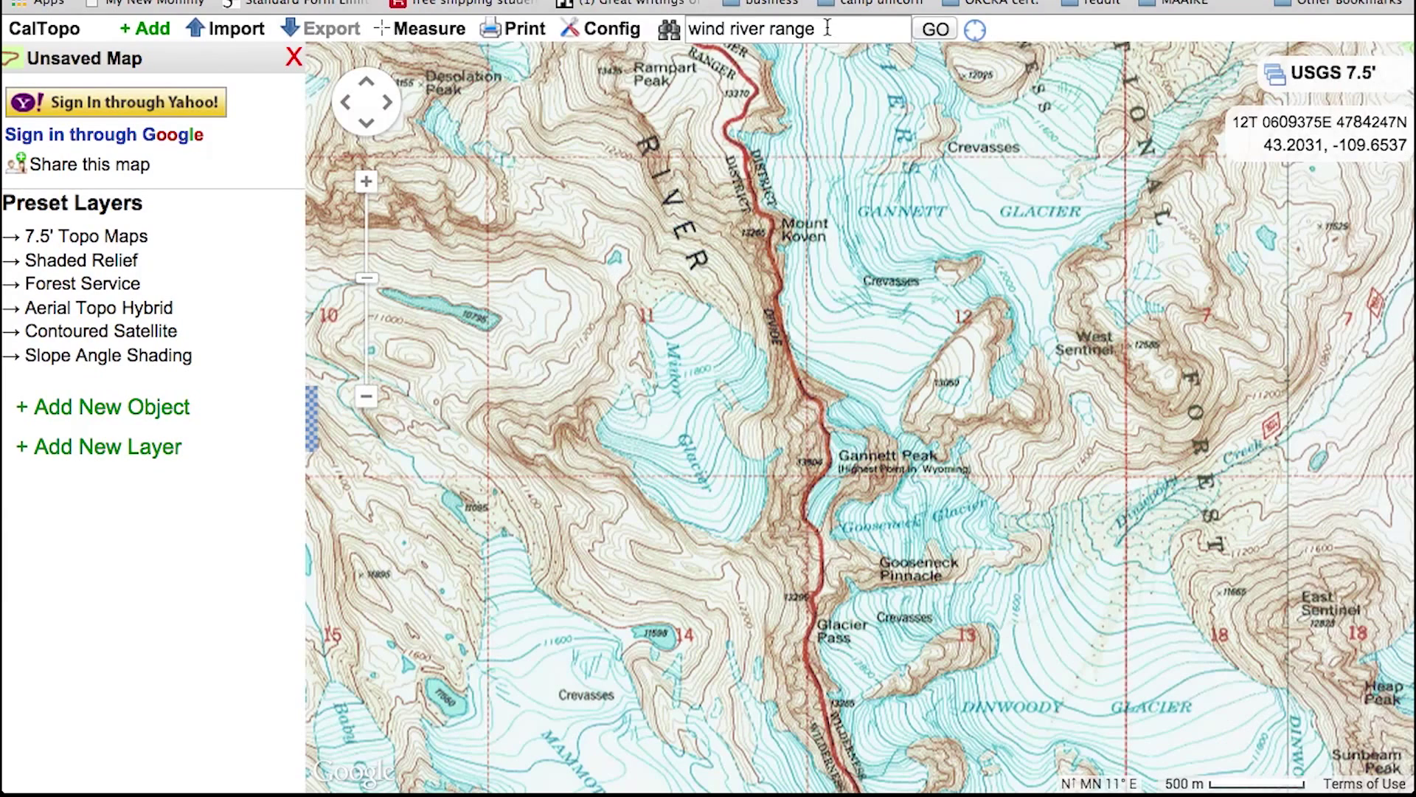
Step: Search the map for "opeongo lake"
click(827, 27)
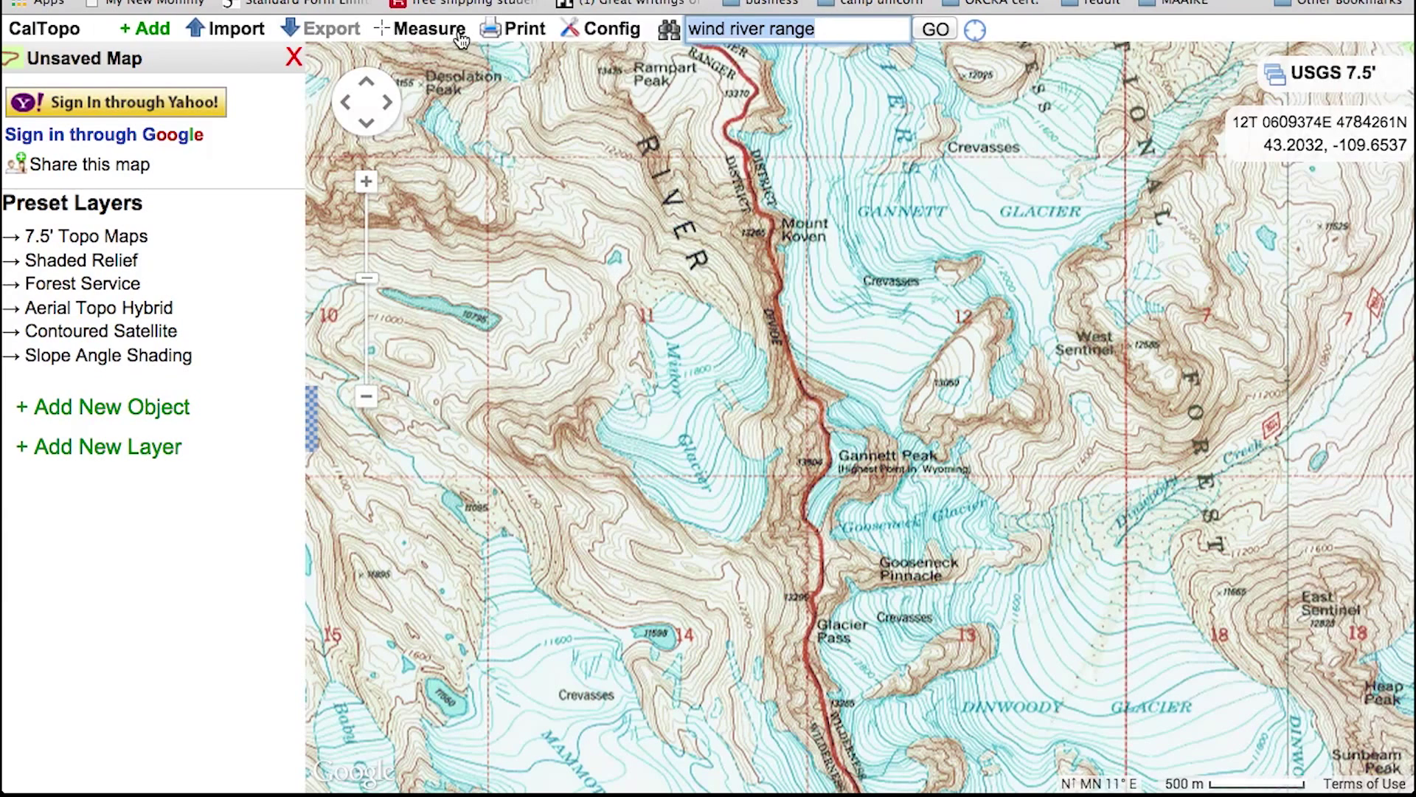
mouse_move(461, 38)
text(opeongo)
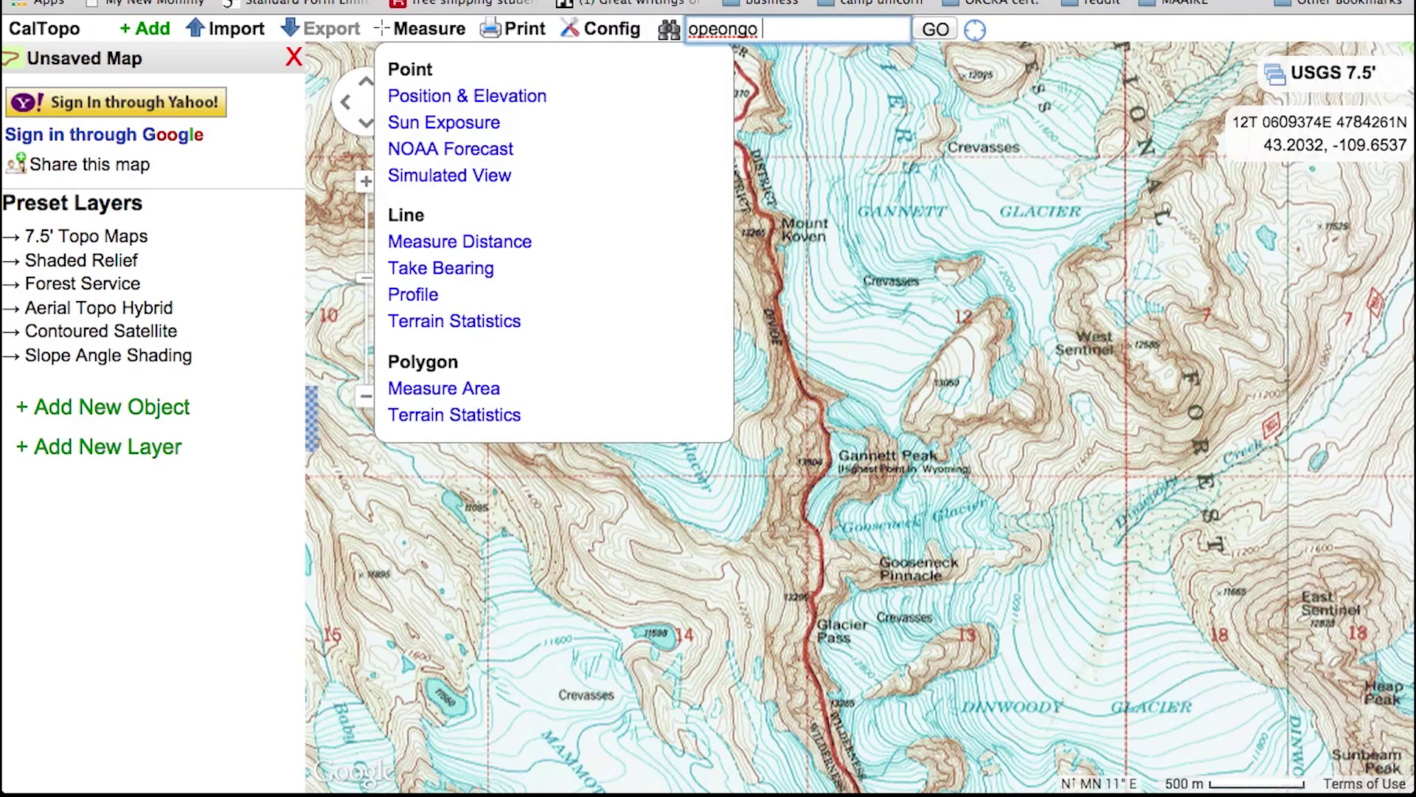
text( lake)
key(Return)
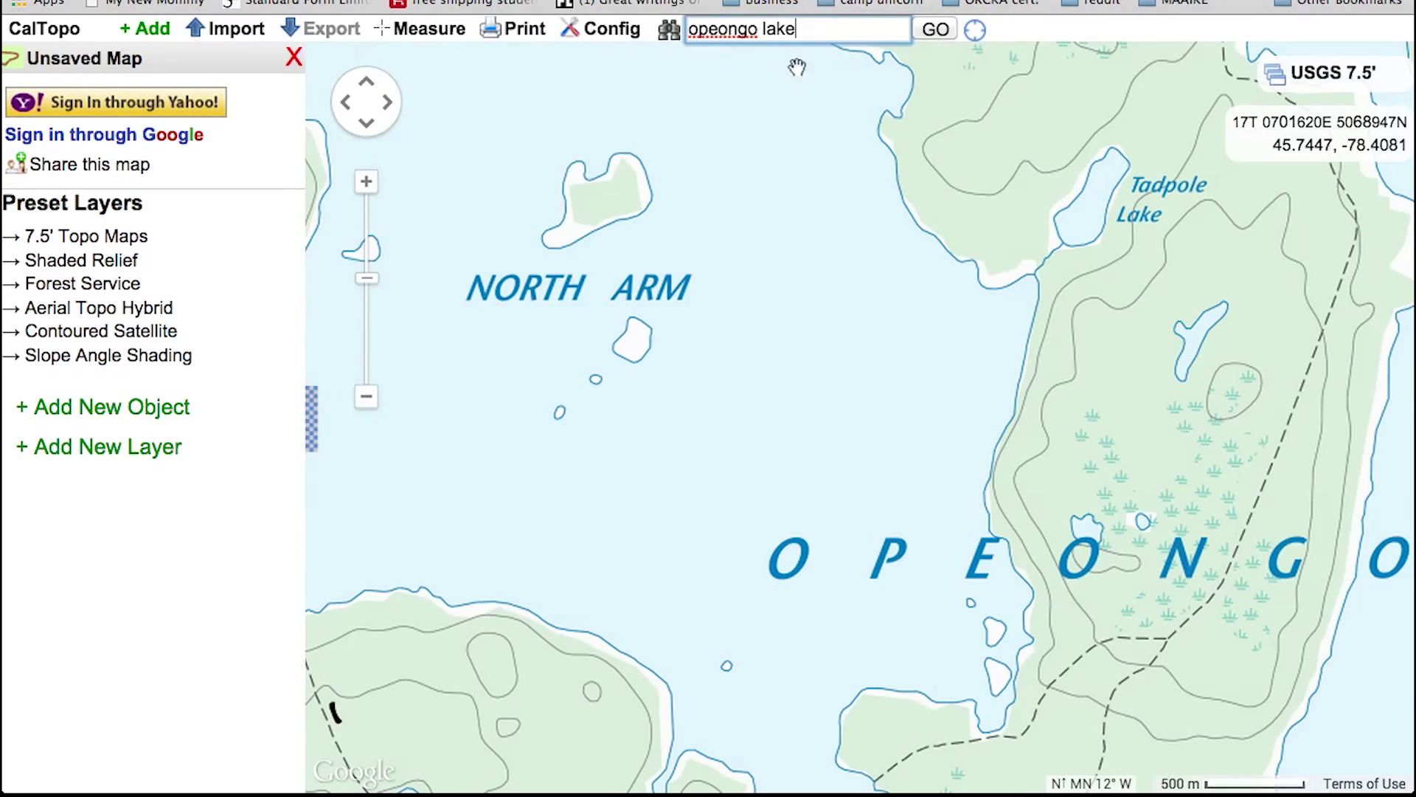
Step: Go to the Canoe Lake area of Algonquin Provincial Park and open the PDF or JPG print setup for it
drag(599, 422, 673, 427)
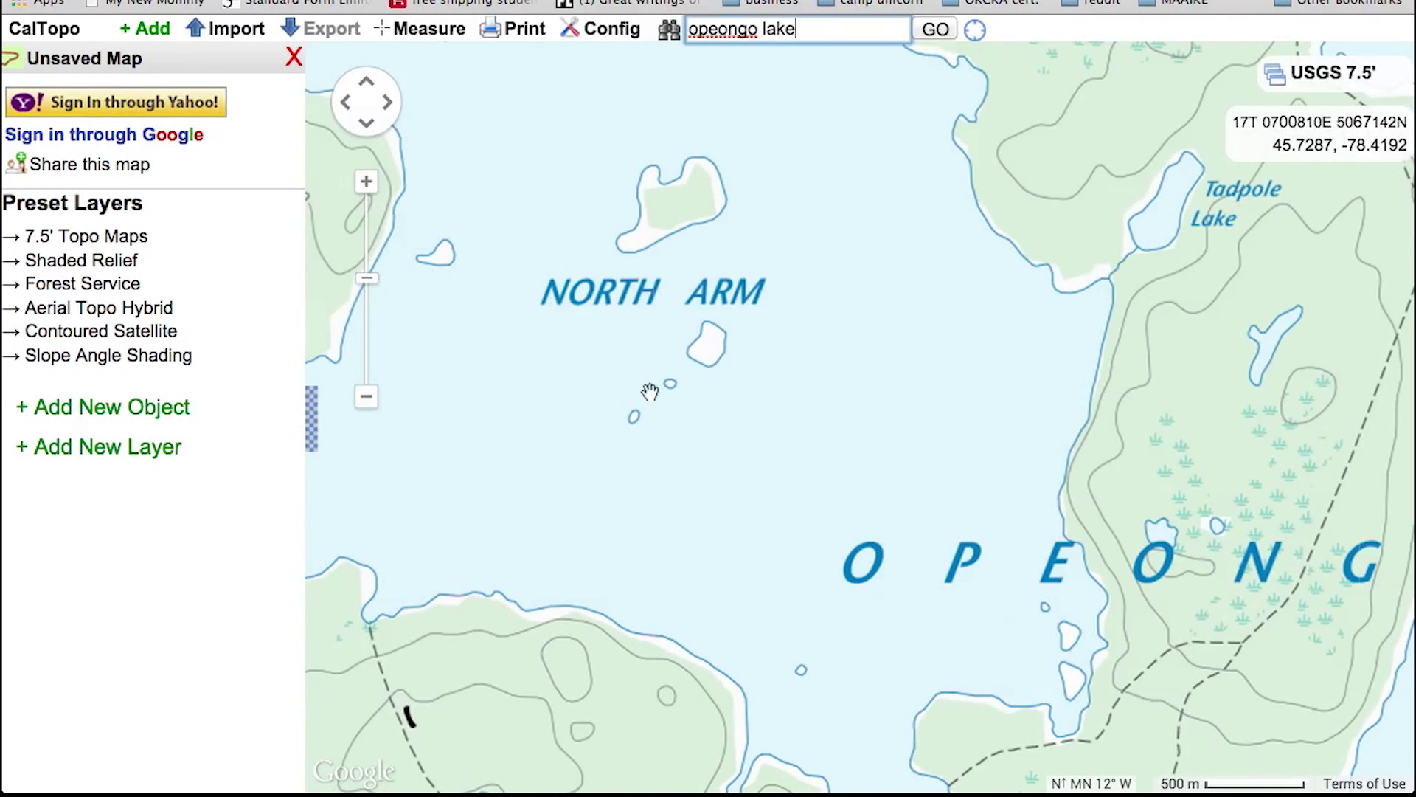
click(366, 397)
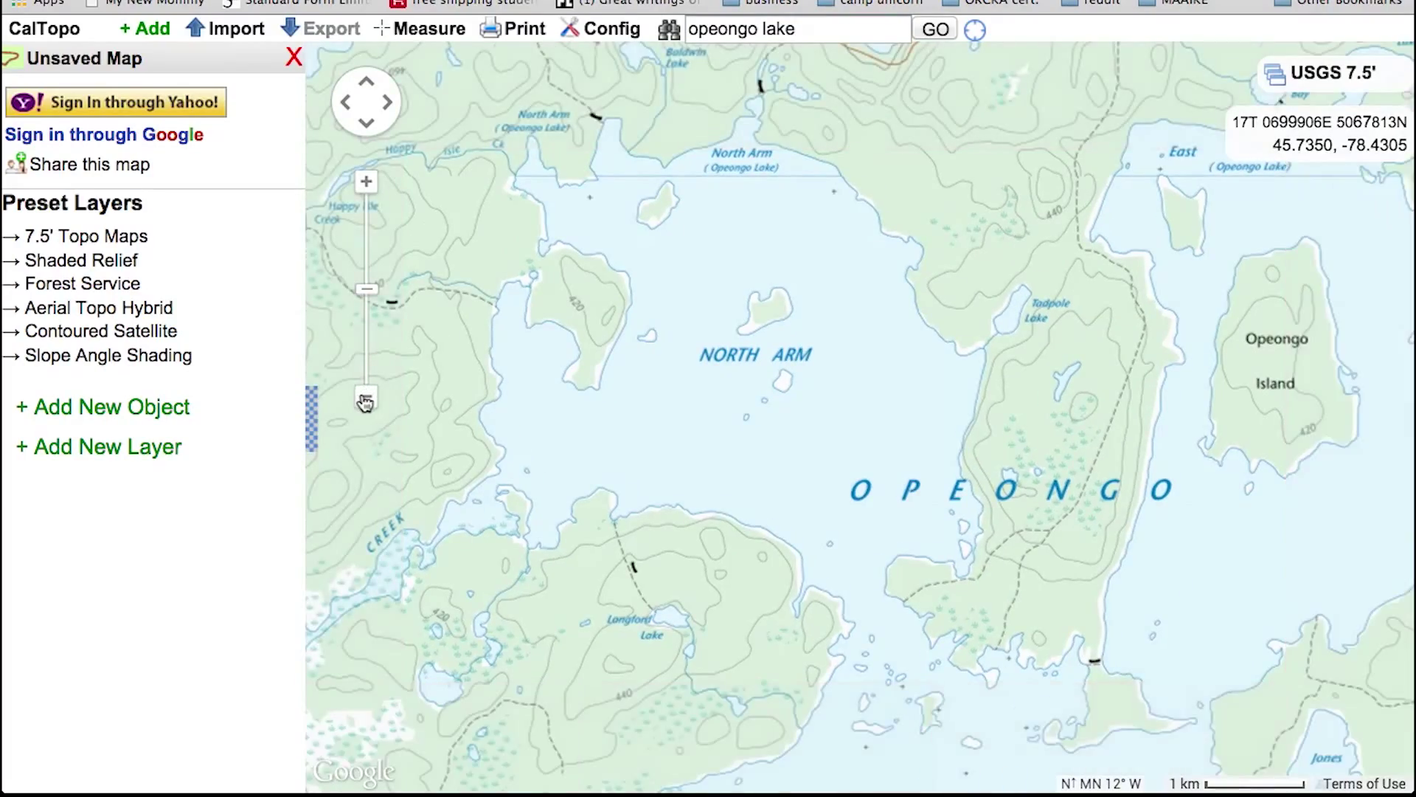
click(366, 396)
drag(534, 496, 809, 406)
scroll(808, 407, up, 1)
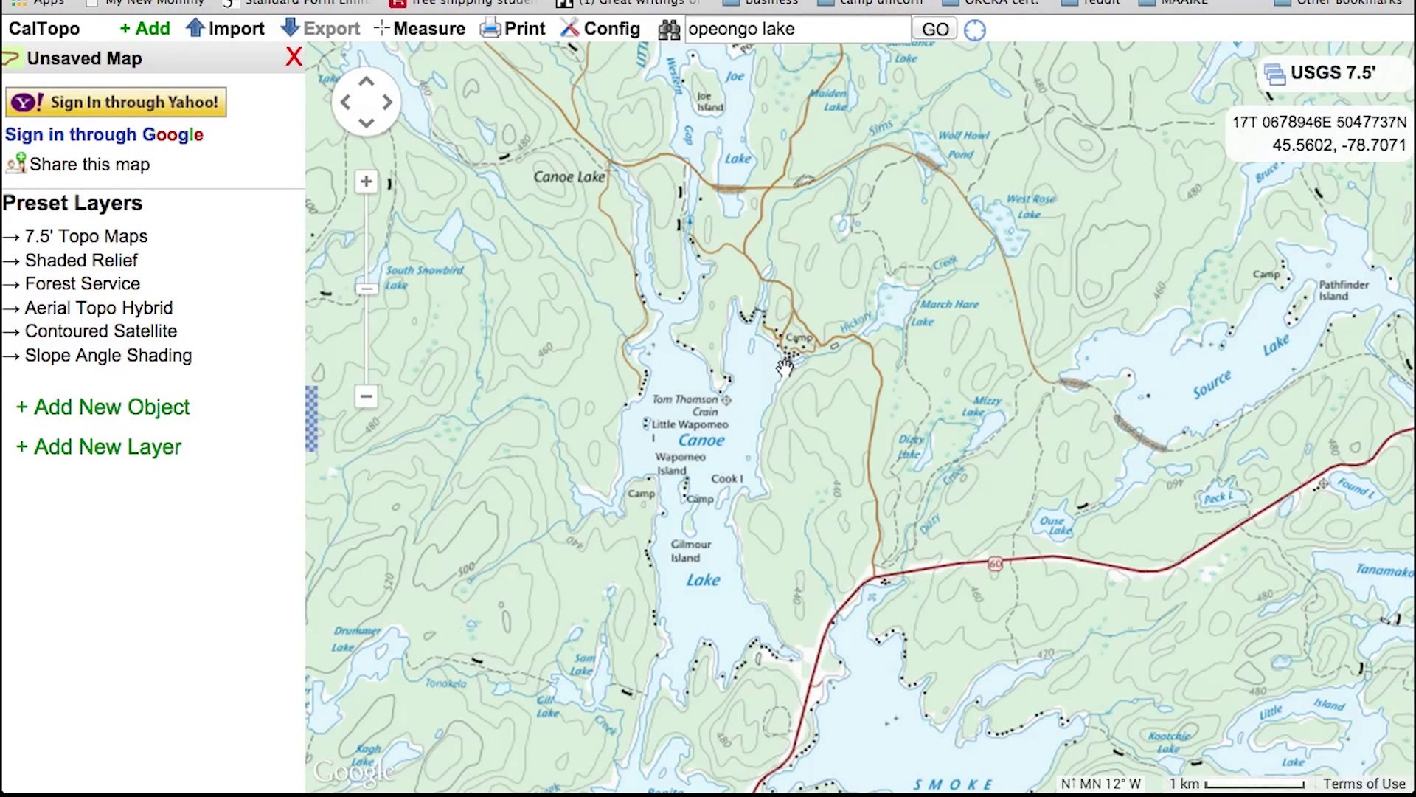
scroll(785, 364, down, 1)
click(534, 35)
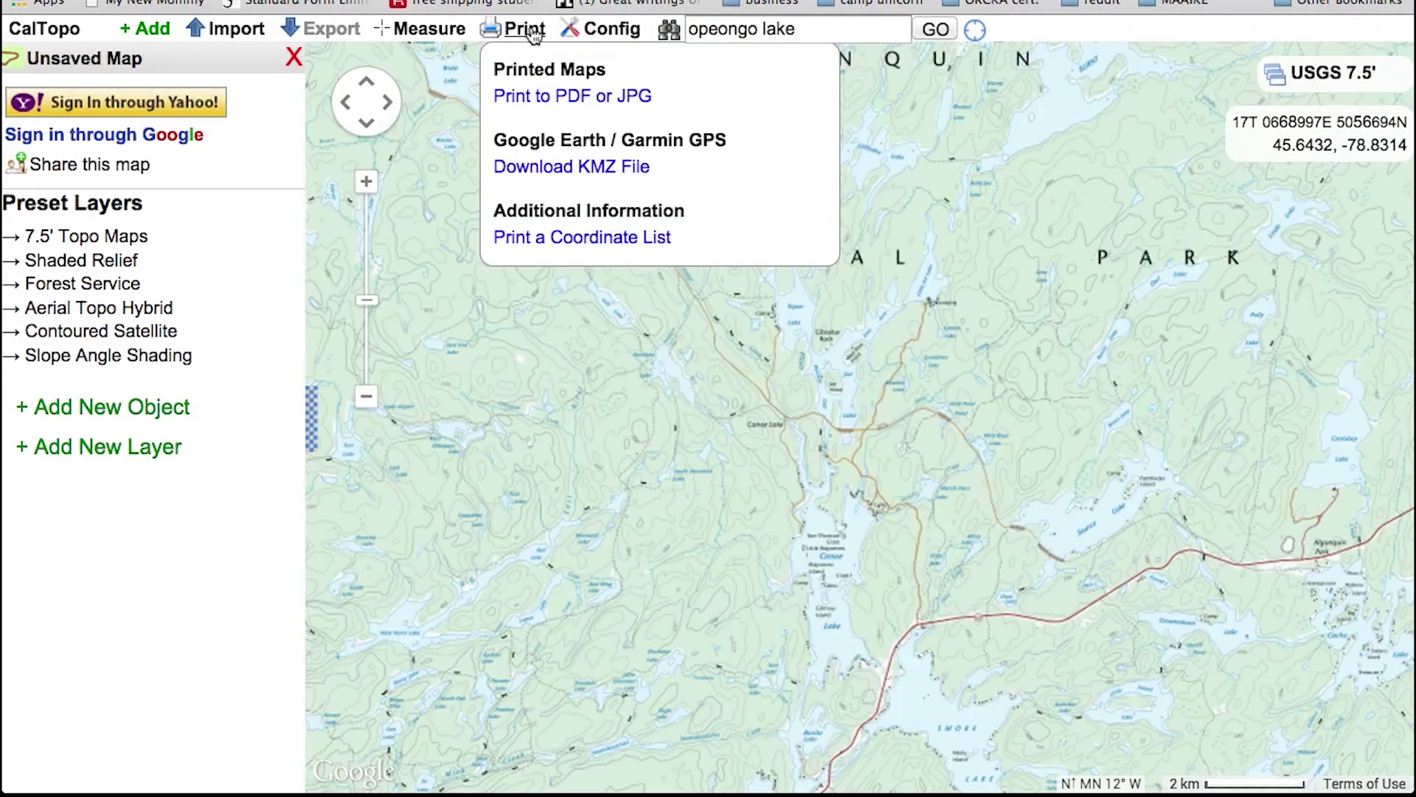
click(531, 98)
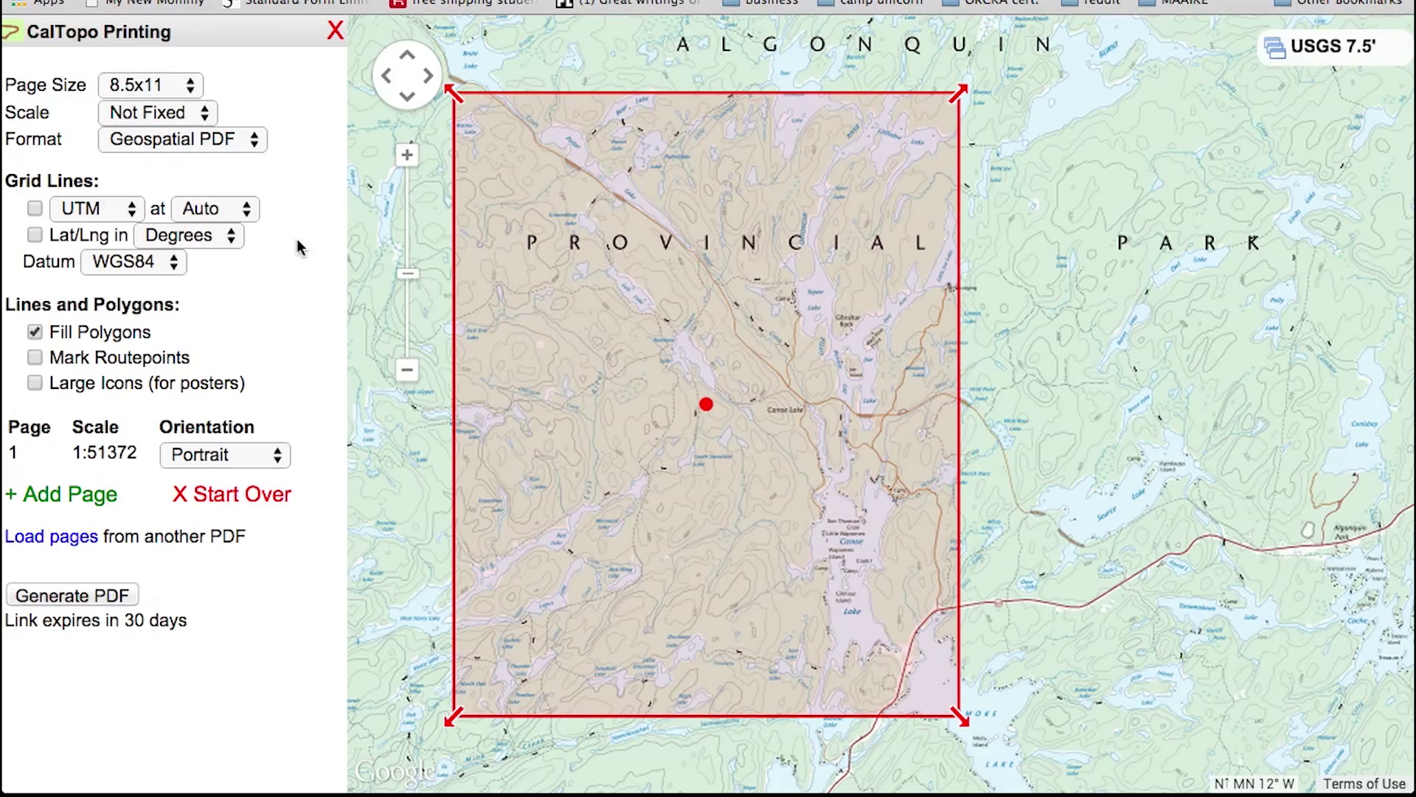
Step: Set the print page size to a custom 11x14
click(189, 83)
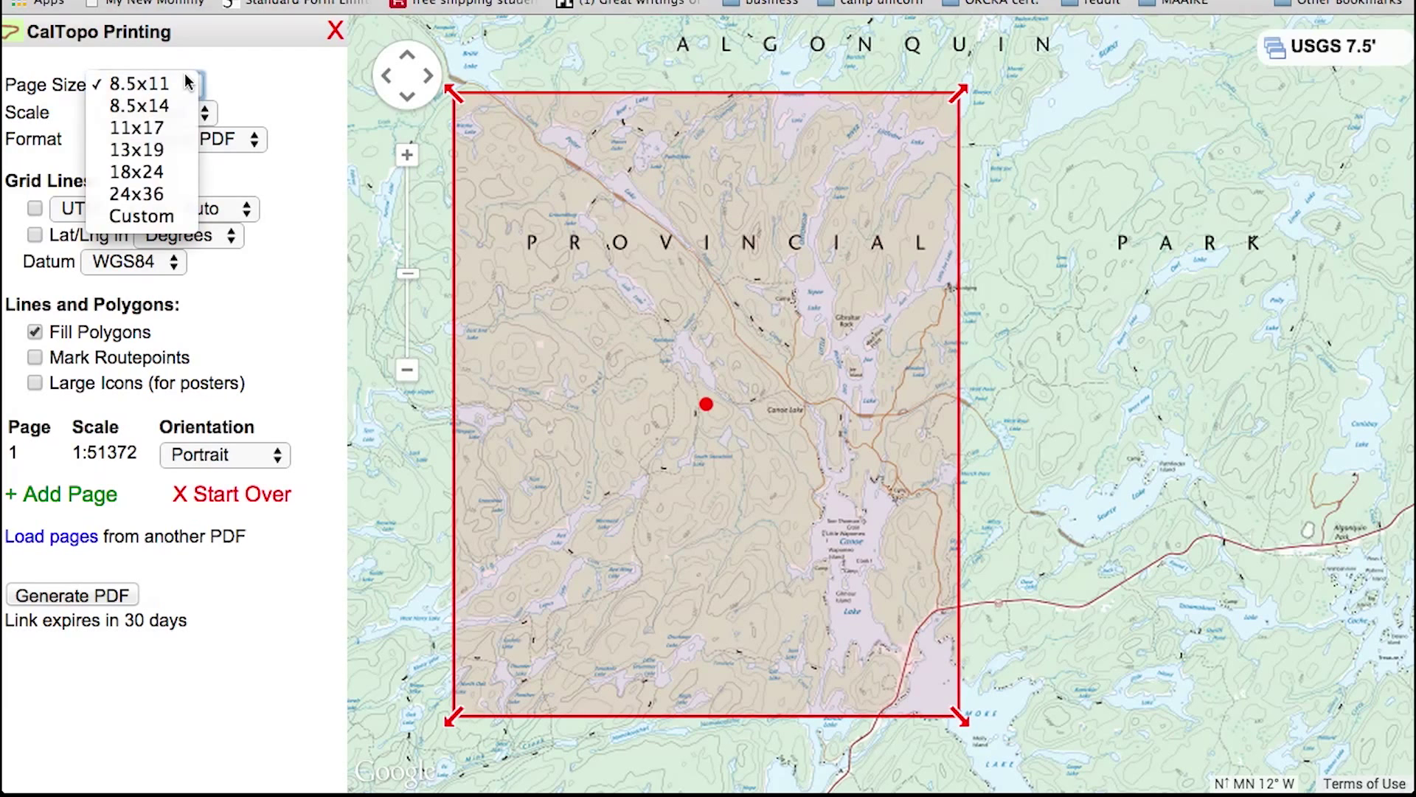
click(174, 216)
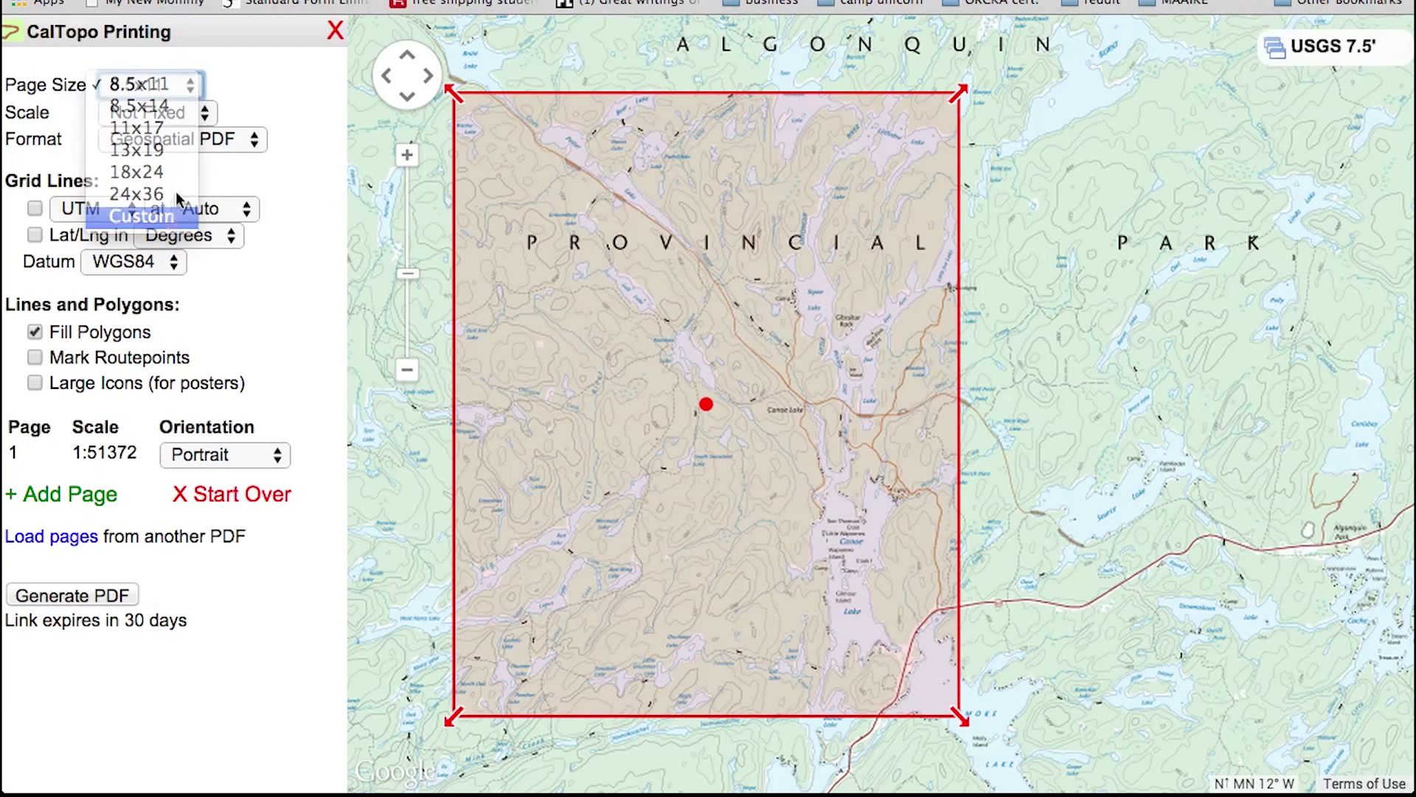
click(219, 86)
drag(213, 84, 347, 88)
text(11.)
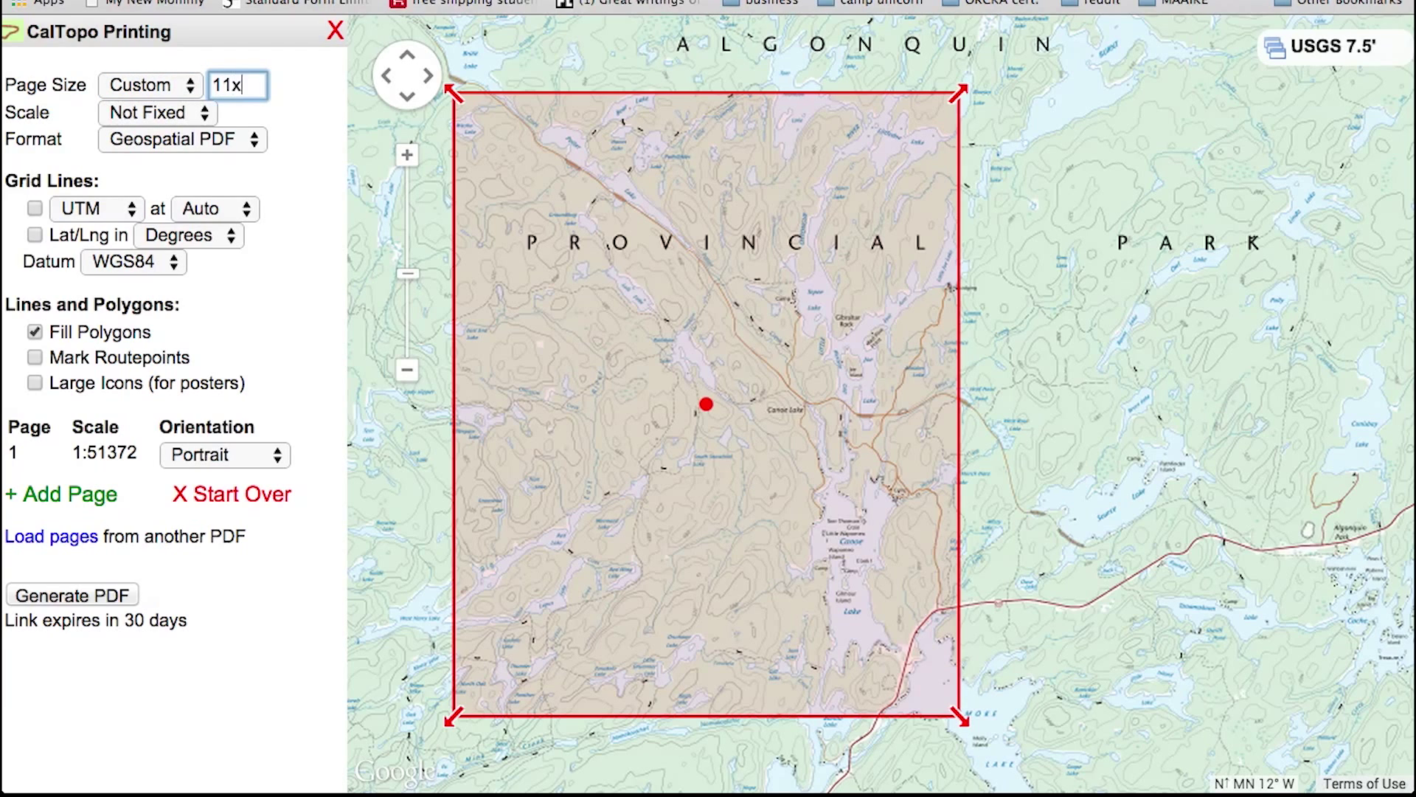
Step: Set the print scale to a custom 1:85000
click(156, 113)
click(252, 113)
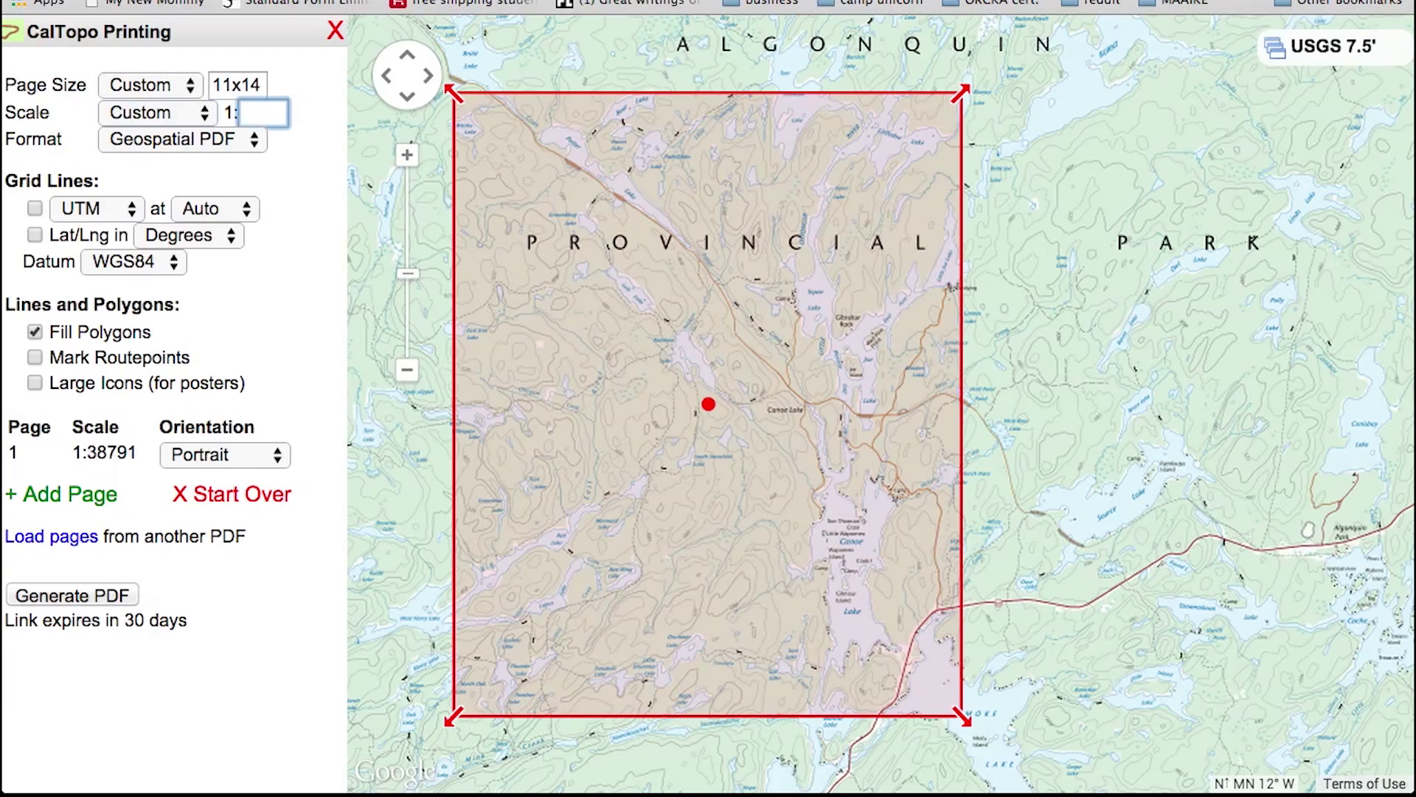
text(85000)
click(322, 184)
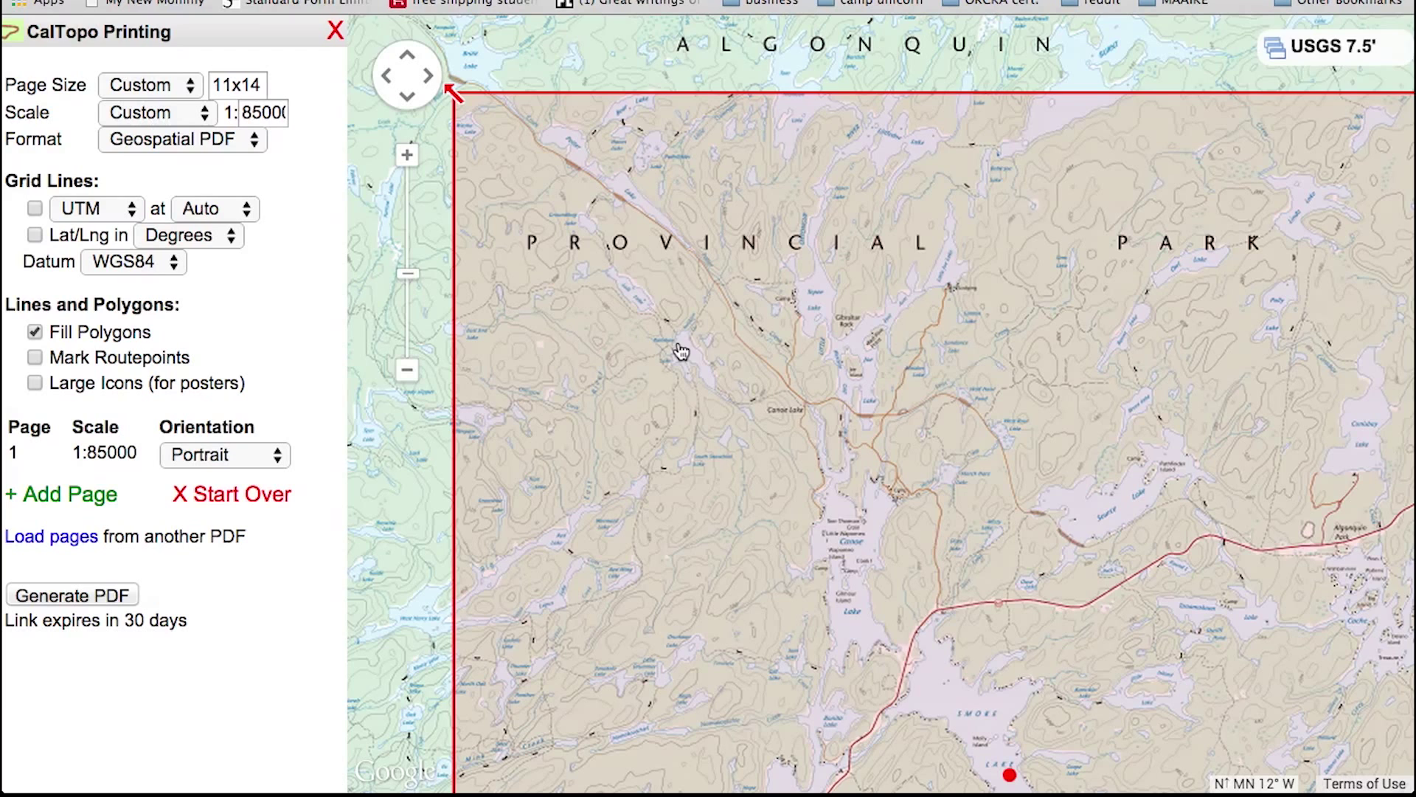
Step: Move the print area northwest so that it is centred near Brule Lake, covering the lakes northwest of Canoe Lake
scroll(826, 343, down, 1)
drag(896, 533, 855, 270)
scroll(664, 236, up, 1)
drag(756, 339, 751, 310)
drag(711, 413, 735, 337)
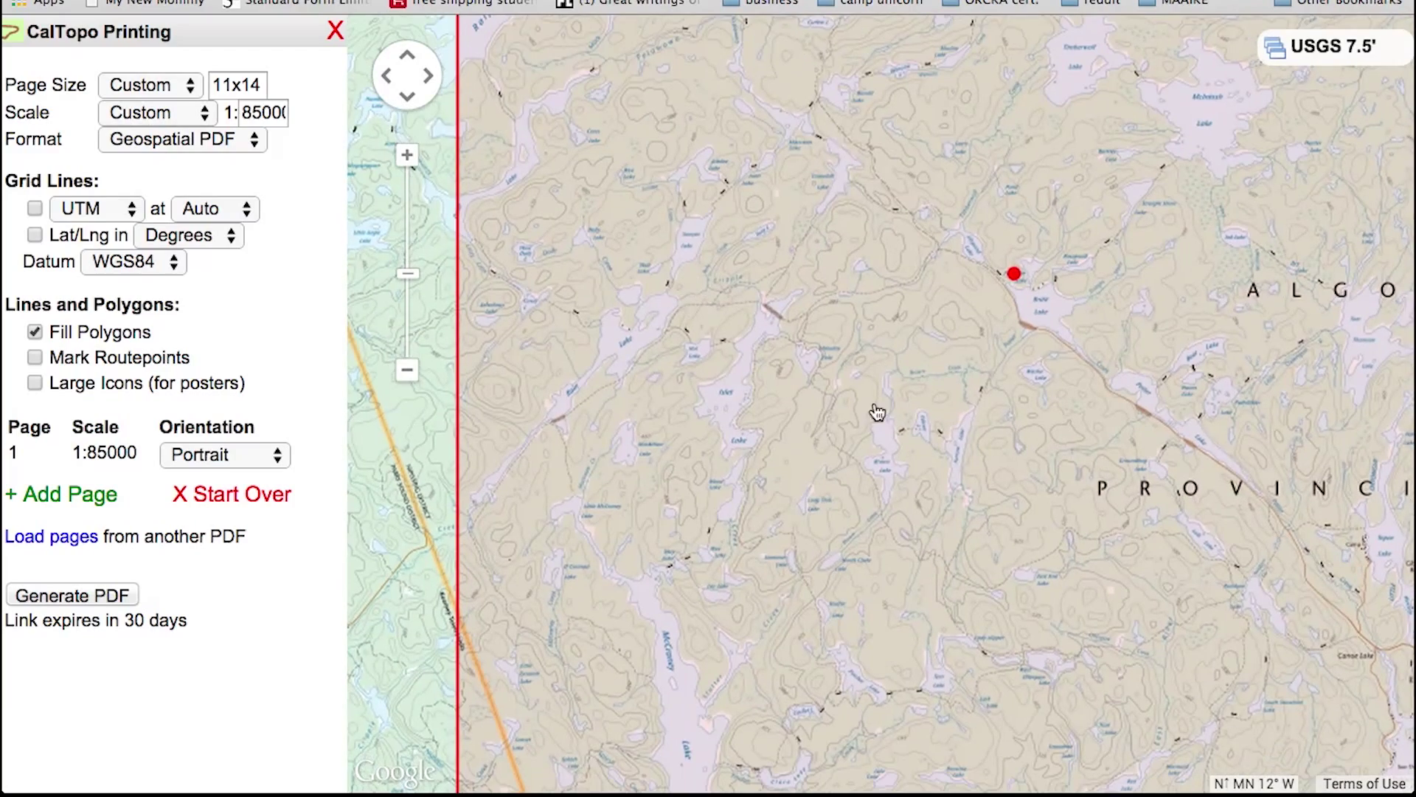
Step: Check the ground covered by the print area, from its southeast corner near Canoe Lake to Ralph Bice Lake and Misty Lake
drag(894, 312, 717, 92)
drag(1015, 515, 854, 413)
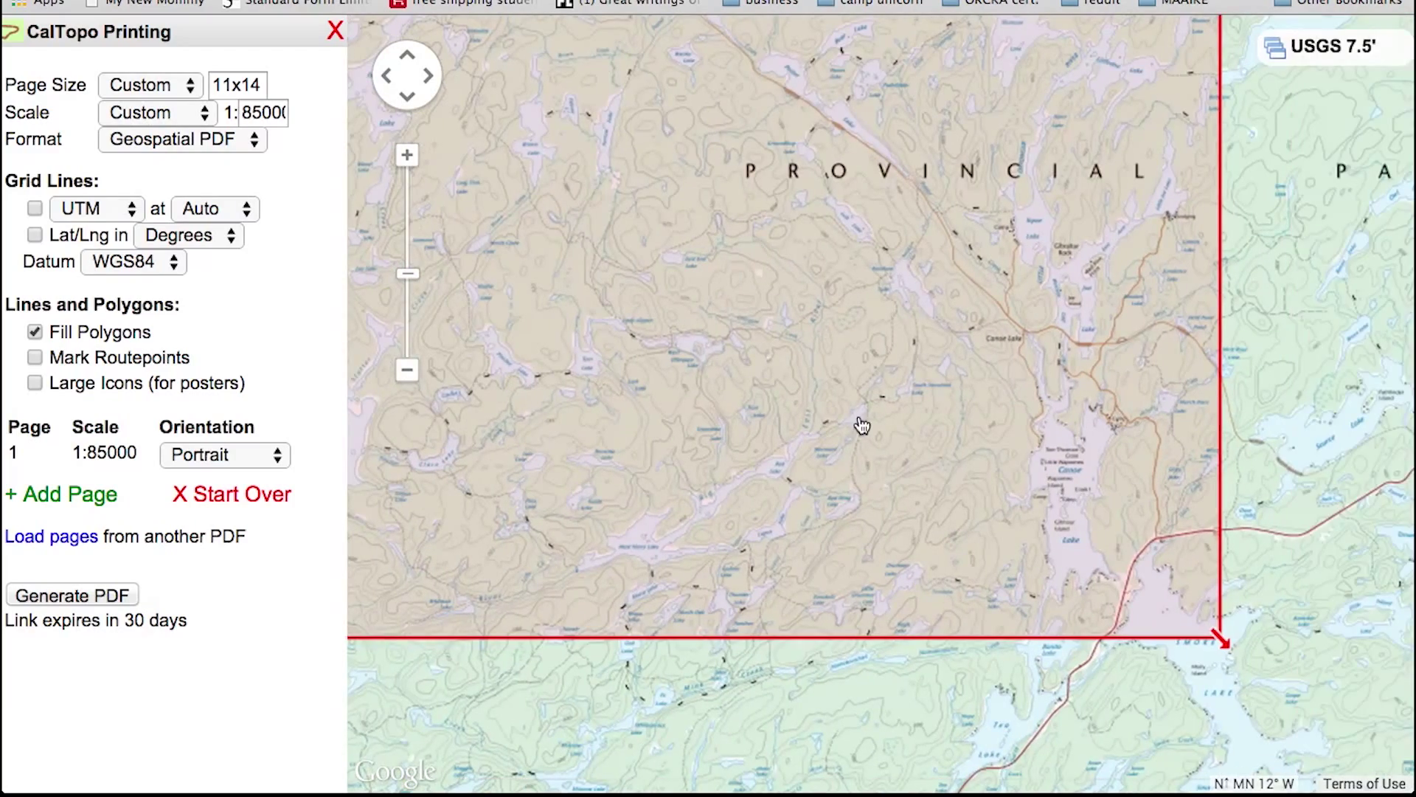
drag(802, 412, 891, 457)
drag(594, 256, 754, 332)
drag(871, 346, 902, 353)
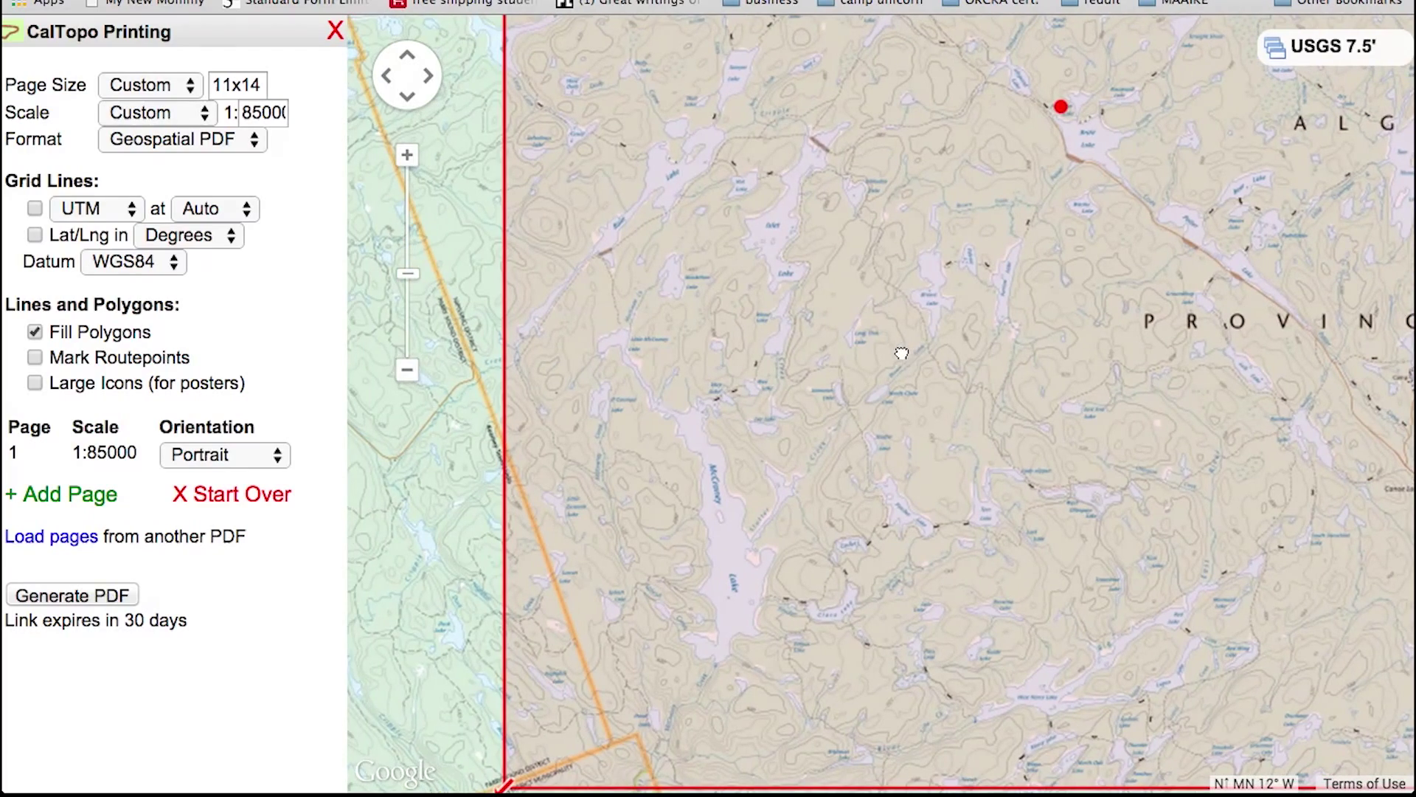
drag(817, 266, 816, 397)
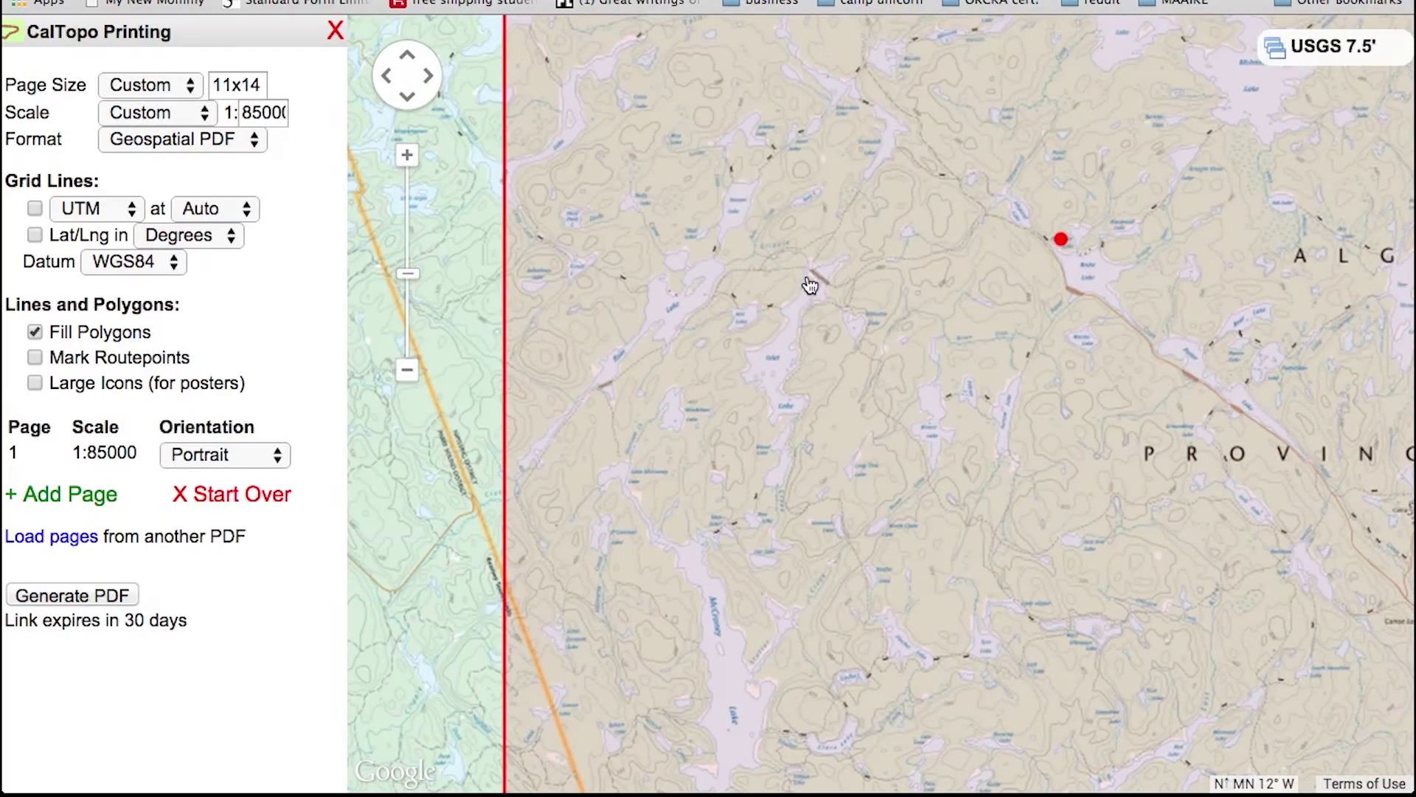
drag(809, 216, 806, 307)
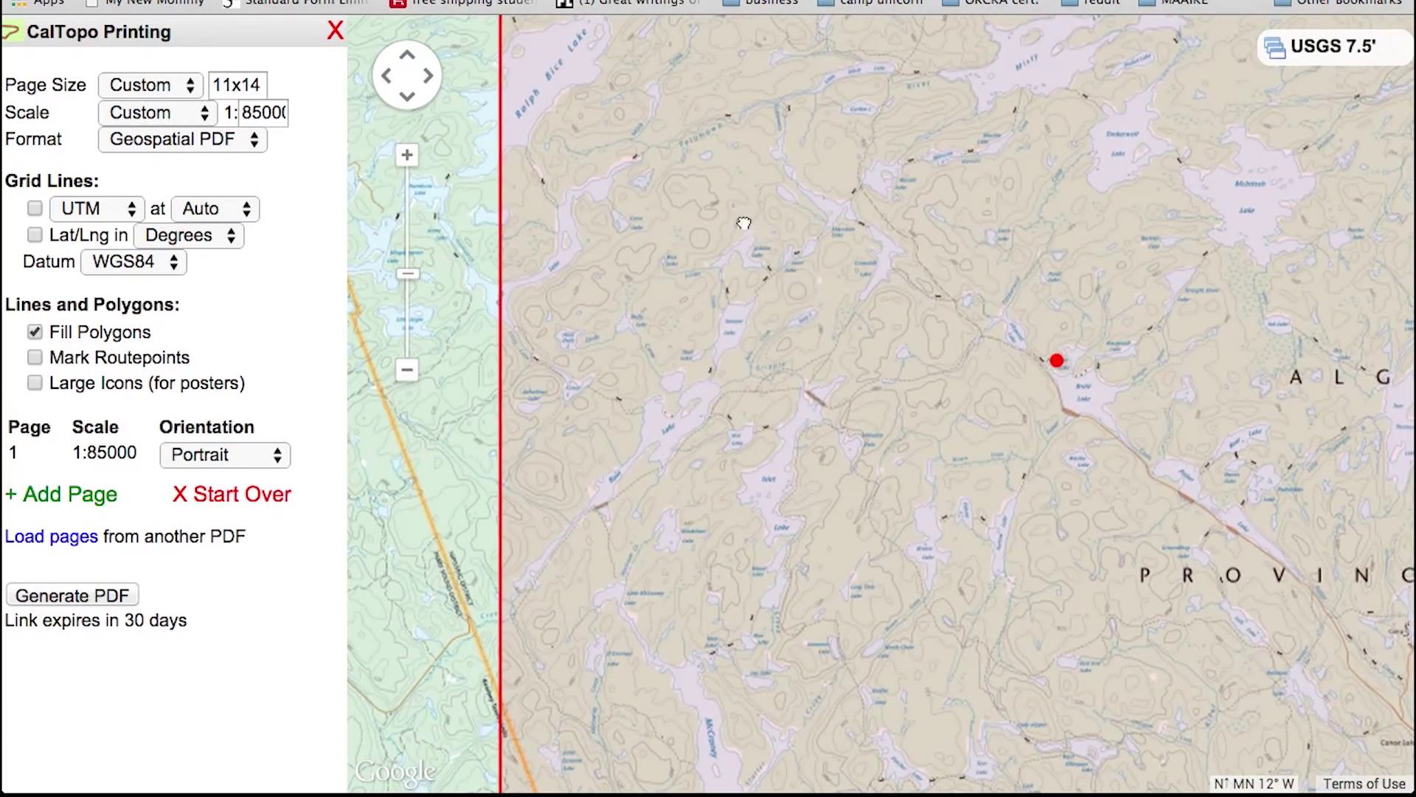
drag(746, 221, 747, 299)
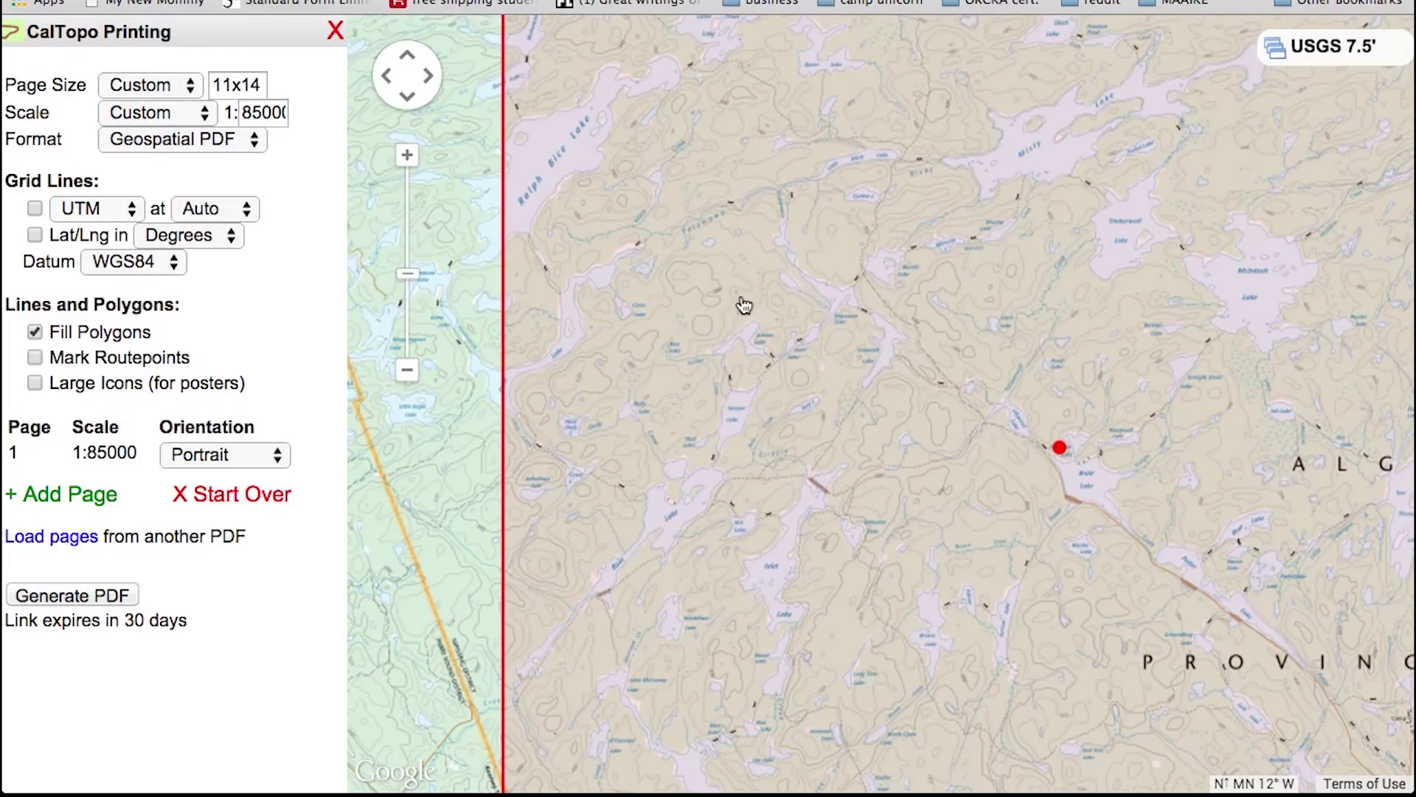
Step: Examine the map detail around Moccasin Lake and Jubilee Lake up close, and the surrounding lakes within the print area
click(407, 155)
drag(689, 325, 878, 413)
drag(908, 310, 878, 369)
drag(959, 347, 944, 402)
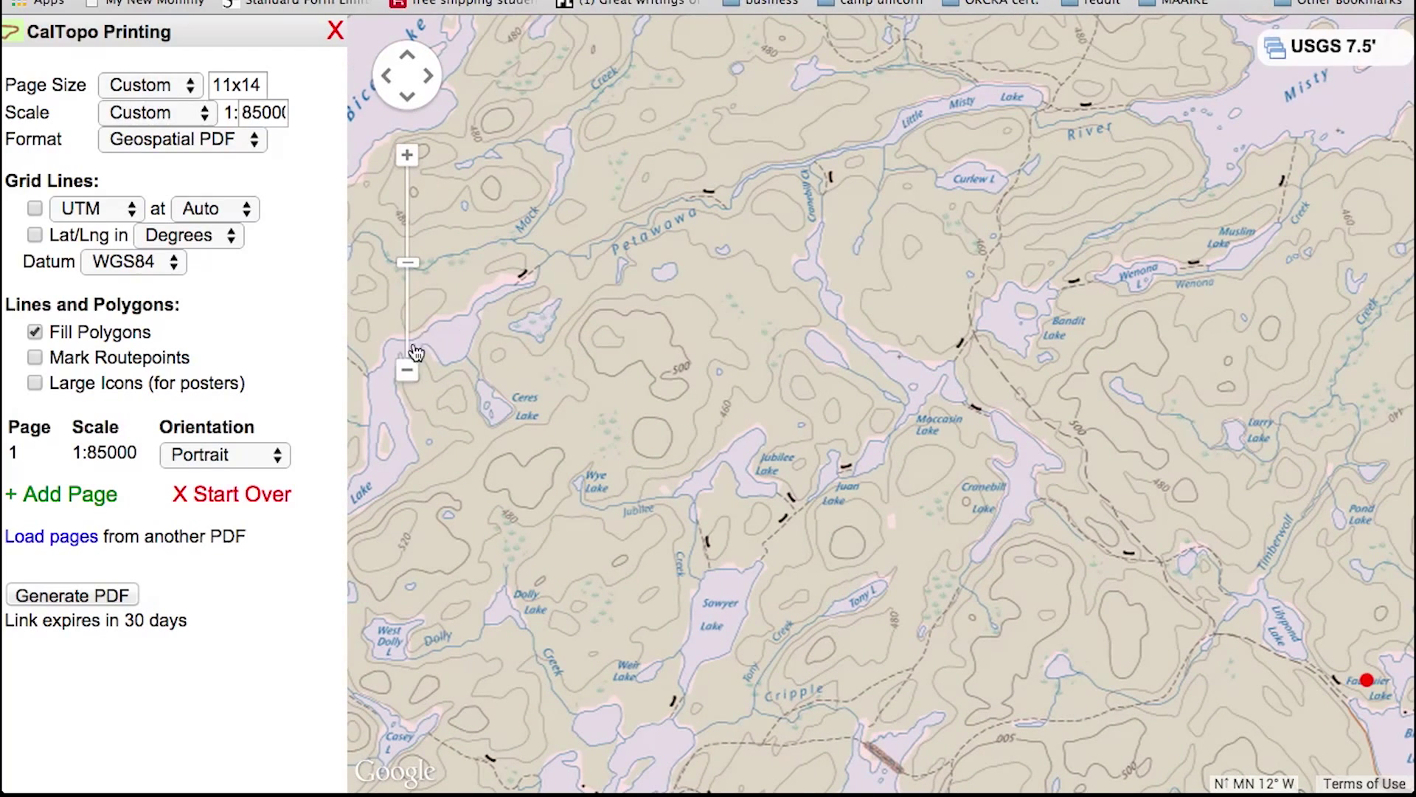
click(407, 370)
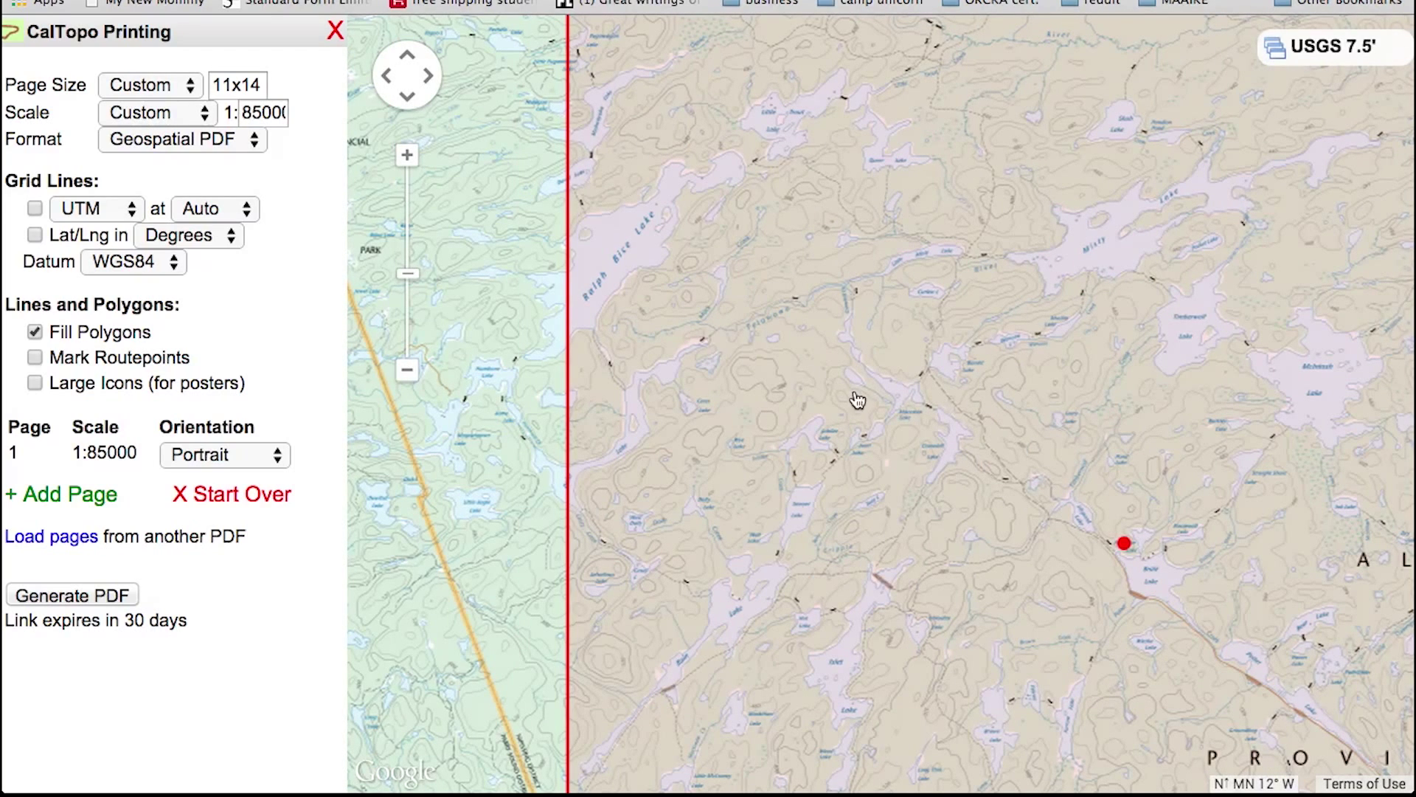
drag(518, 297, 450, 275)
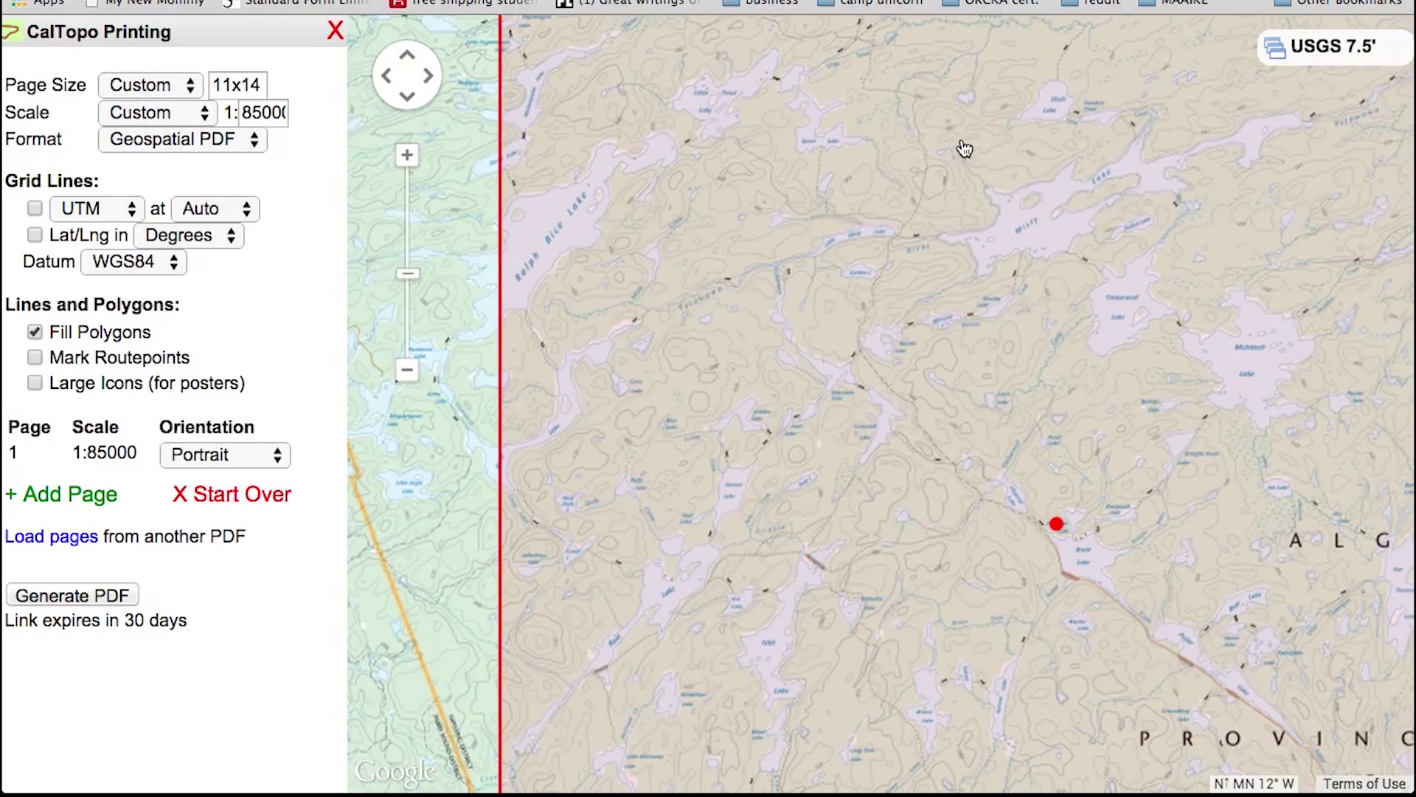
drag(791, 232, 764, 177)
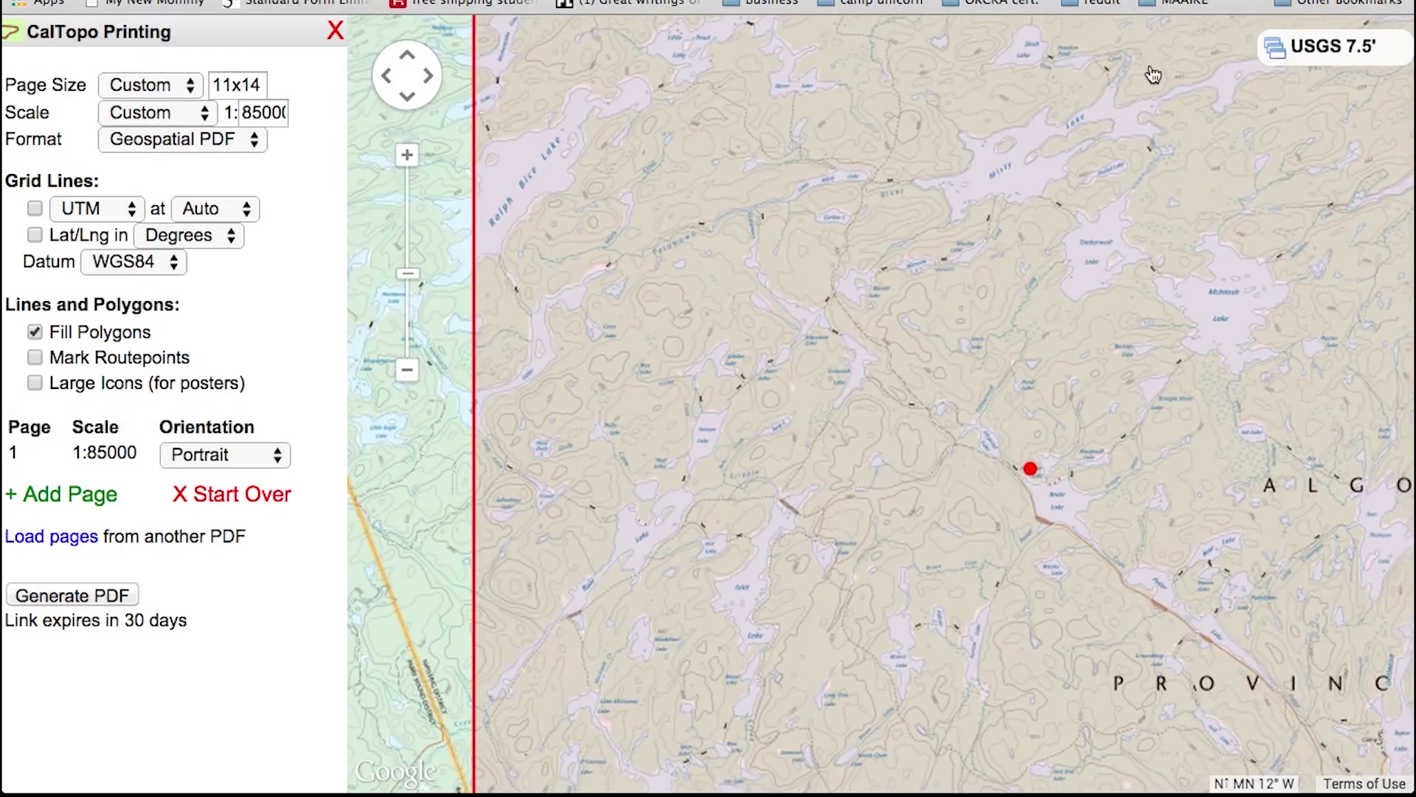
drag(975, 272, 863, 432)
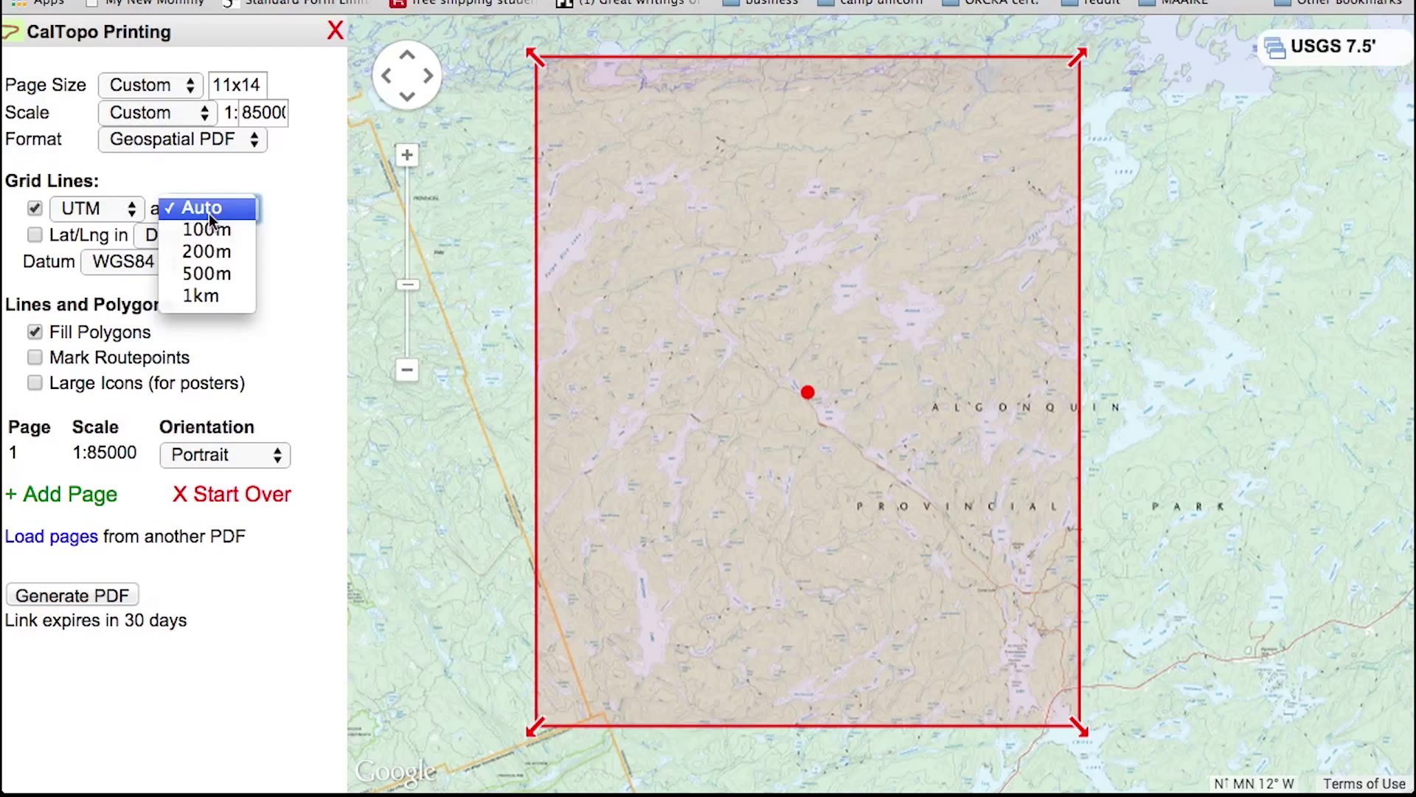
Step: Generate the geospatial PDF with UTM grid lines at Auto spacing and look over the page
click(309, 212)
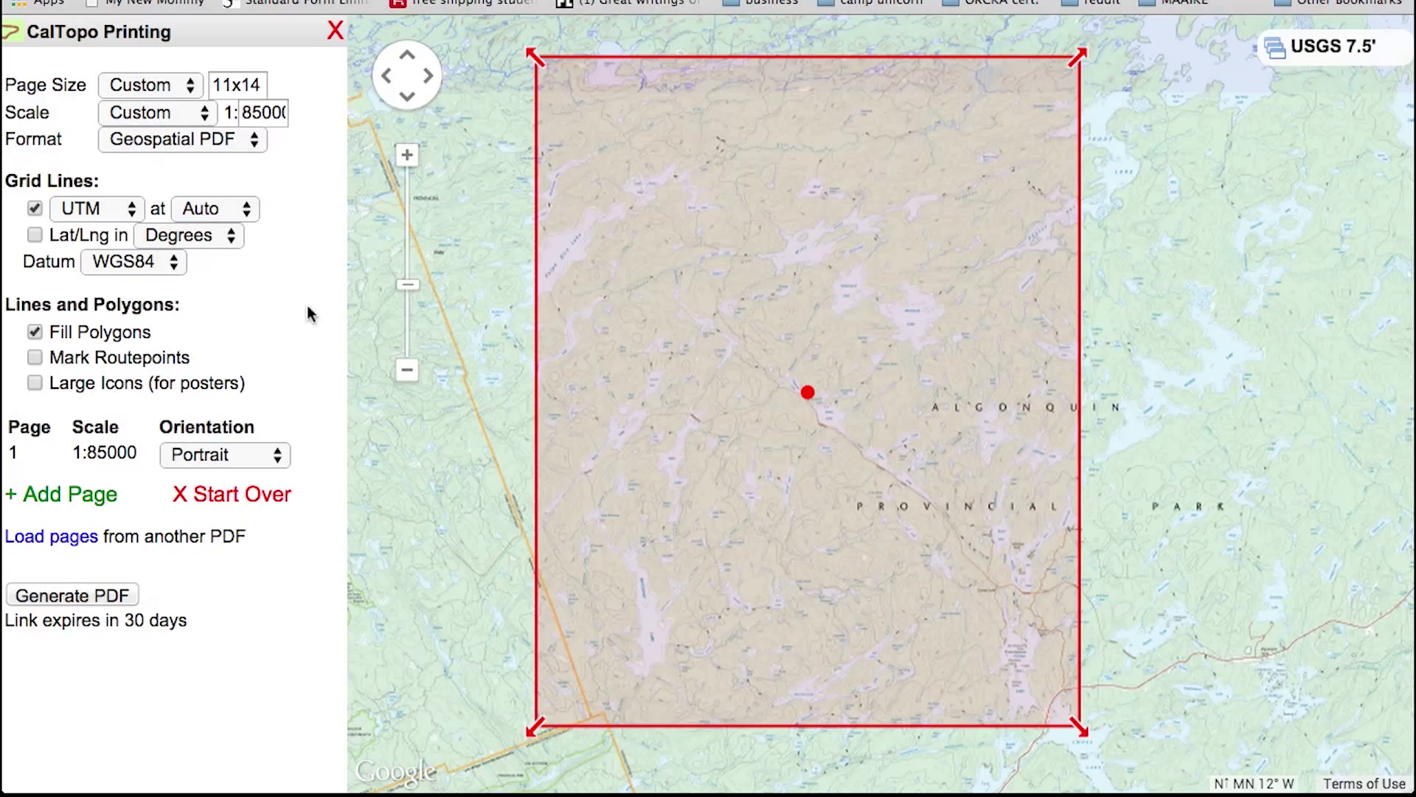
click(126, 595)
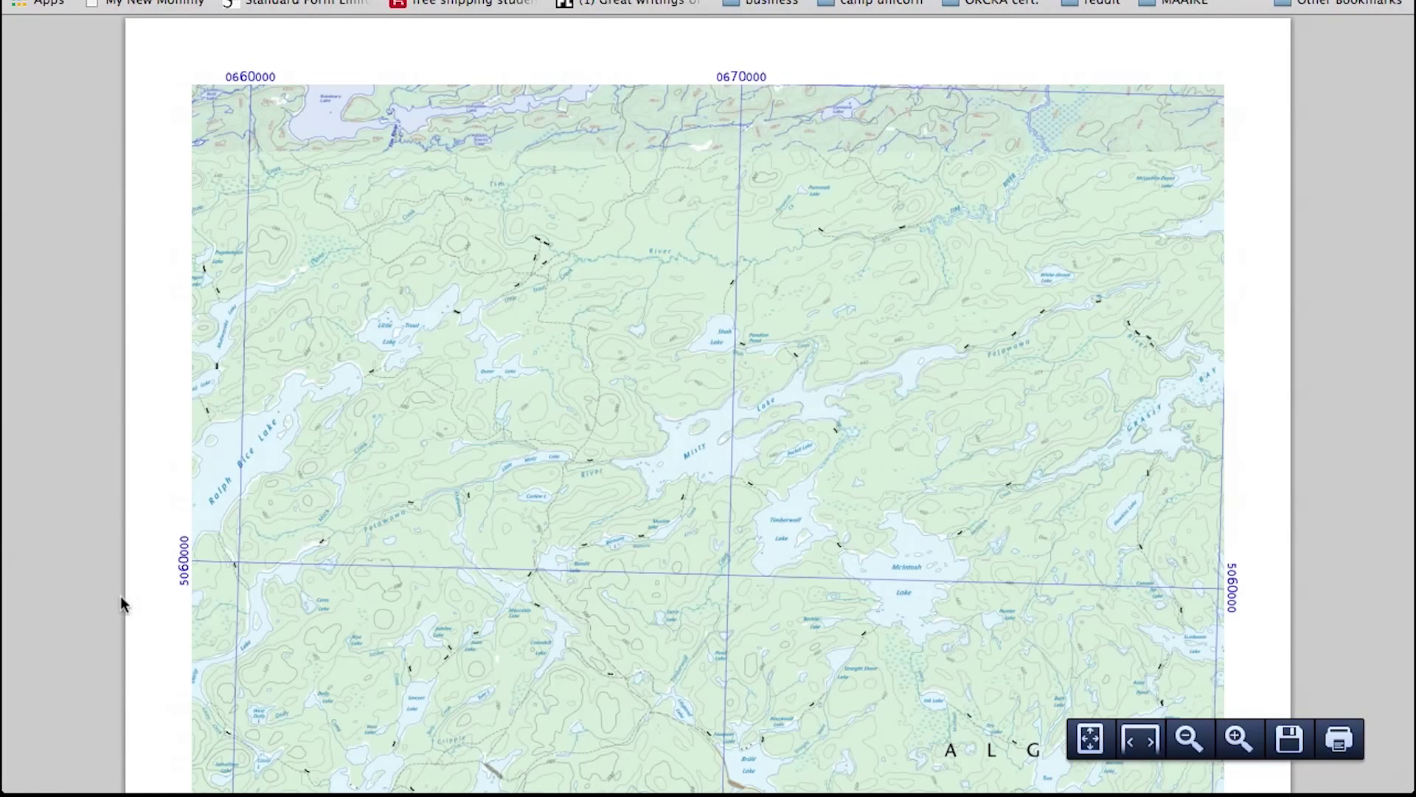
scroll(158, 357, down, 10)
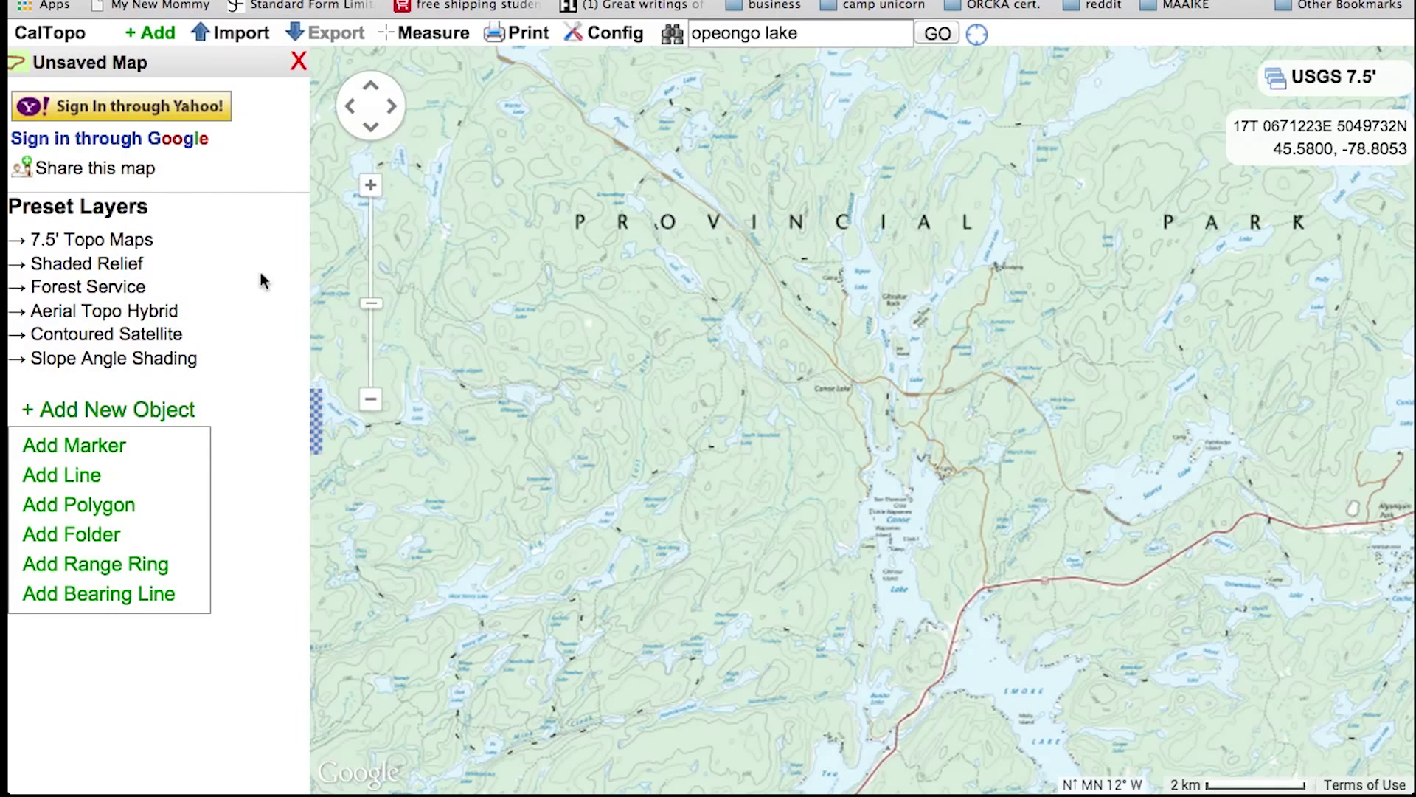
Step: Open a new PDF or JPG print setup and move the print area so it covers Canoe Lake
drag(848, 482, 870, 464)
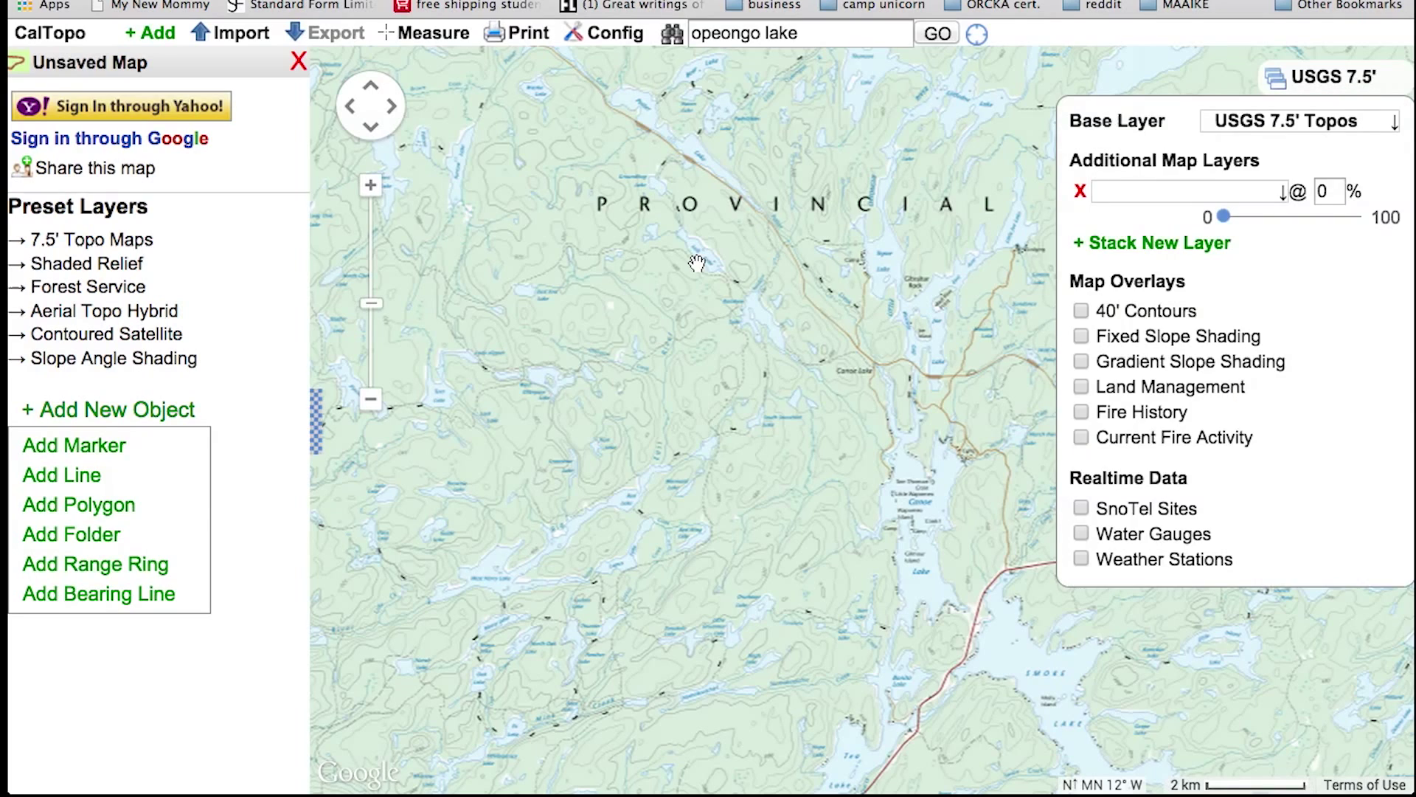
click(527, 34)
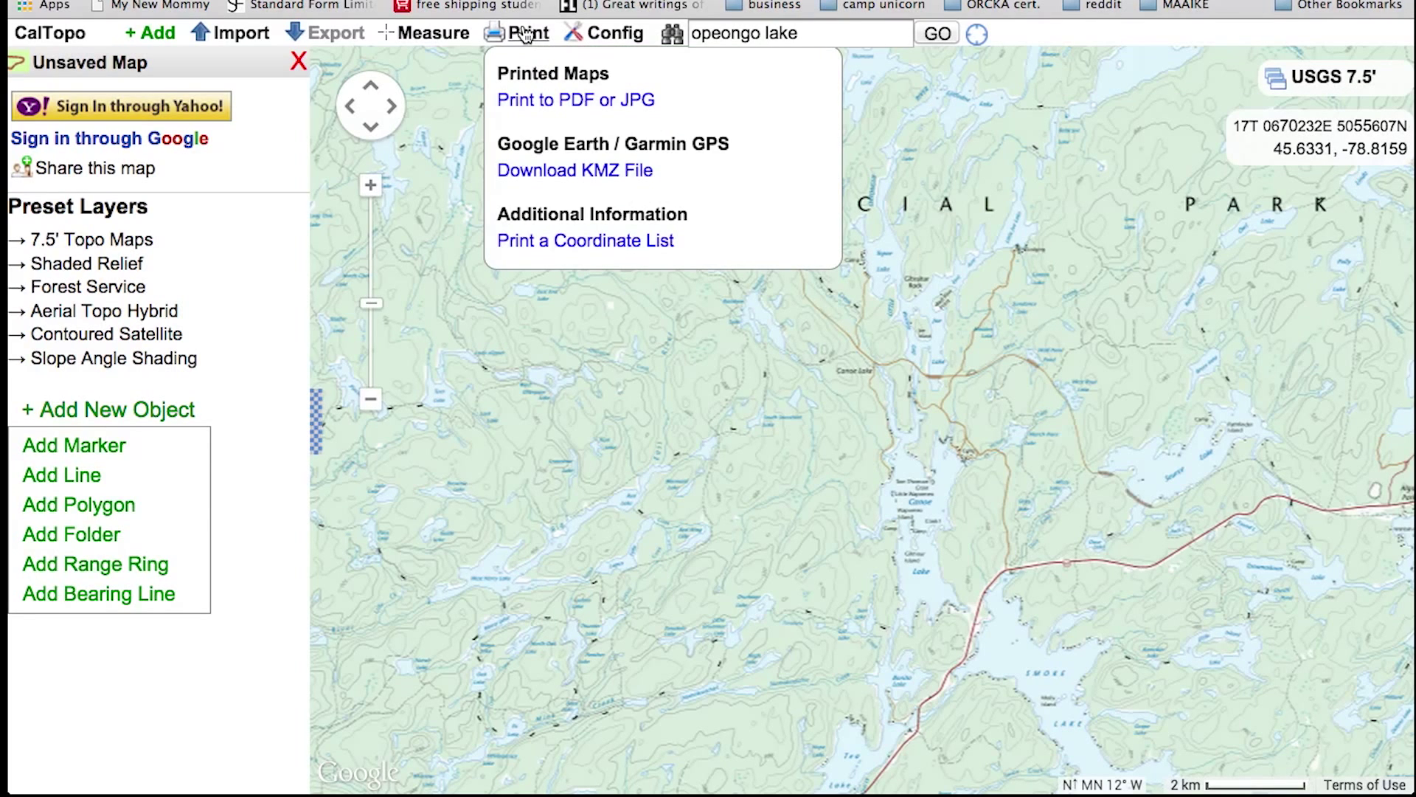
click(564, 99)
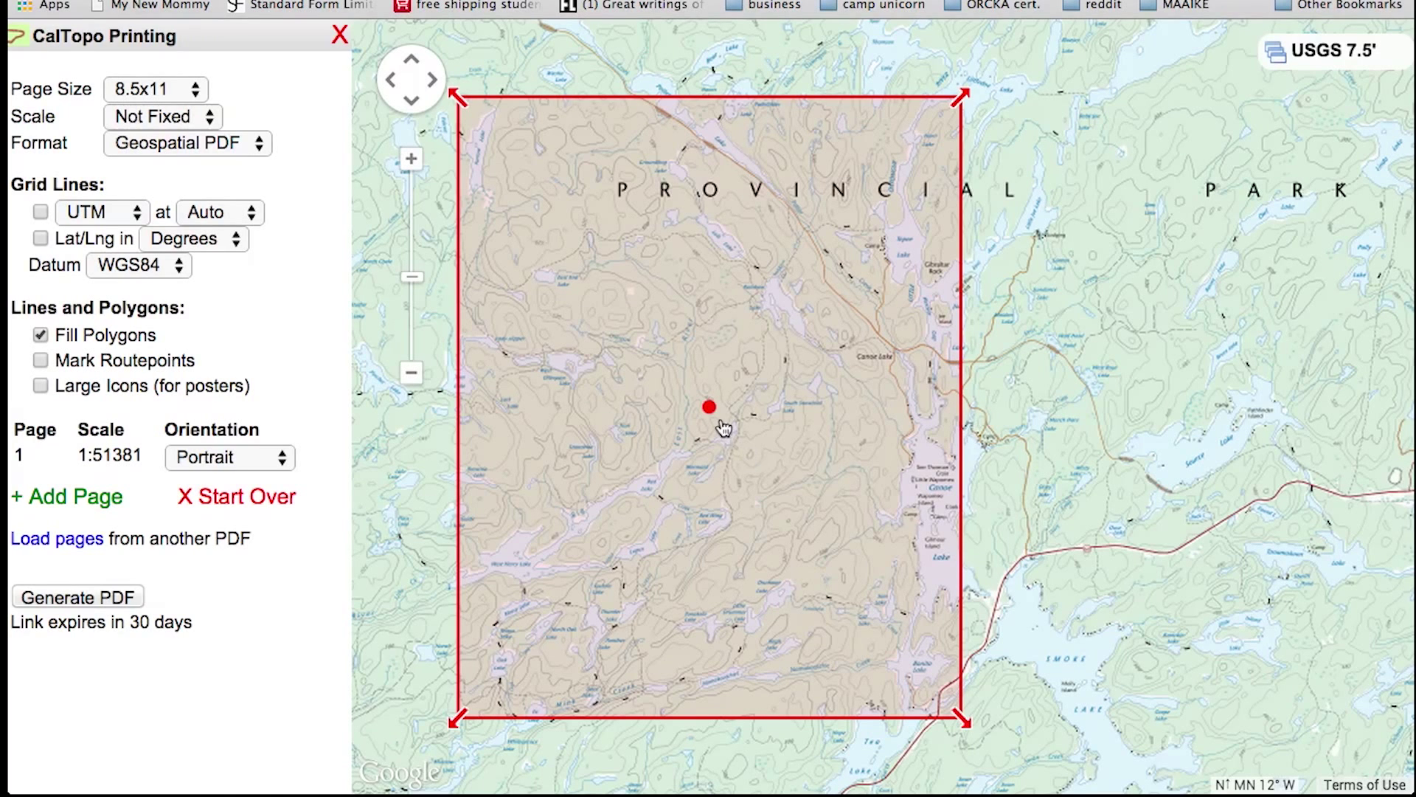
drag(723, 419, 786, 381)
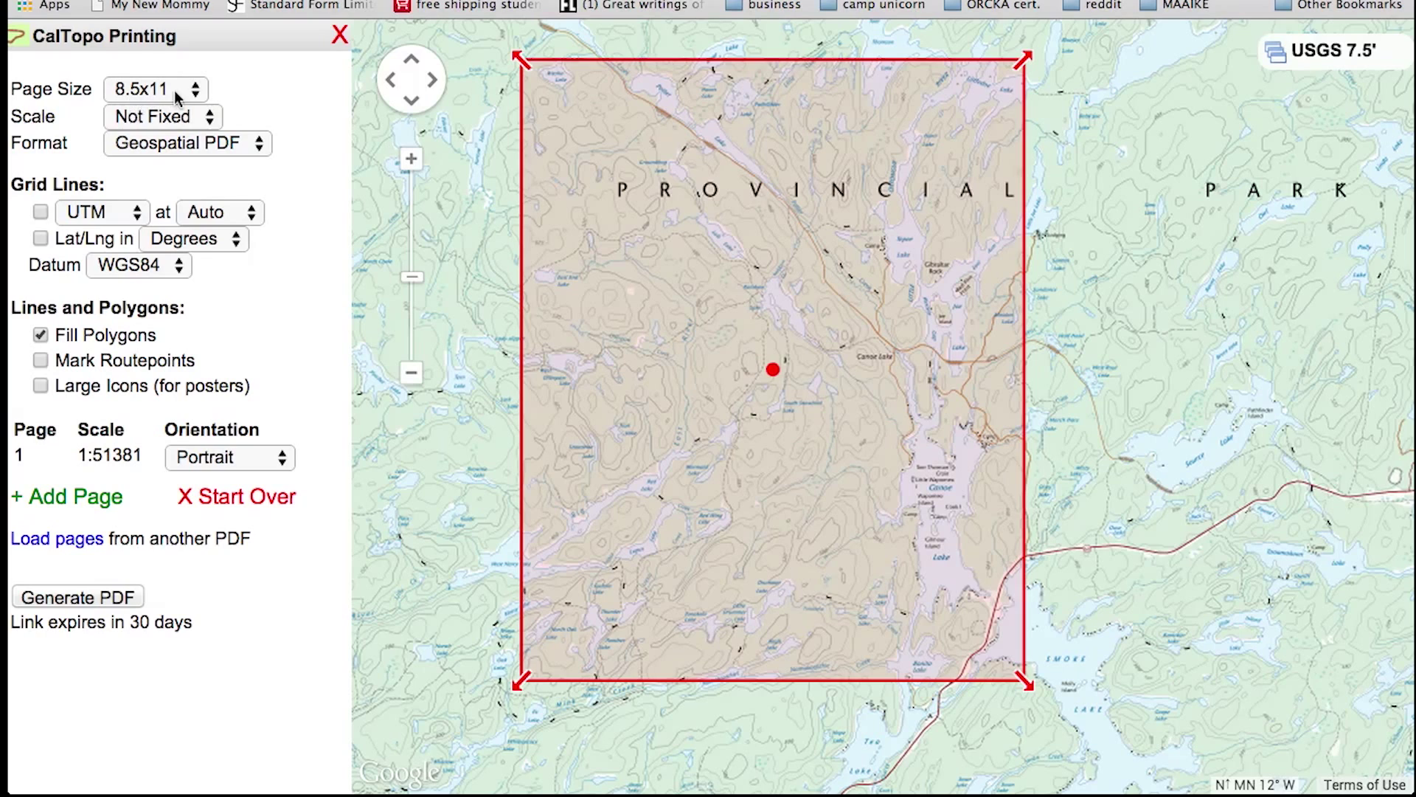
Step: Set the print scale to 1:50,000
click(209, 118)
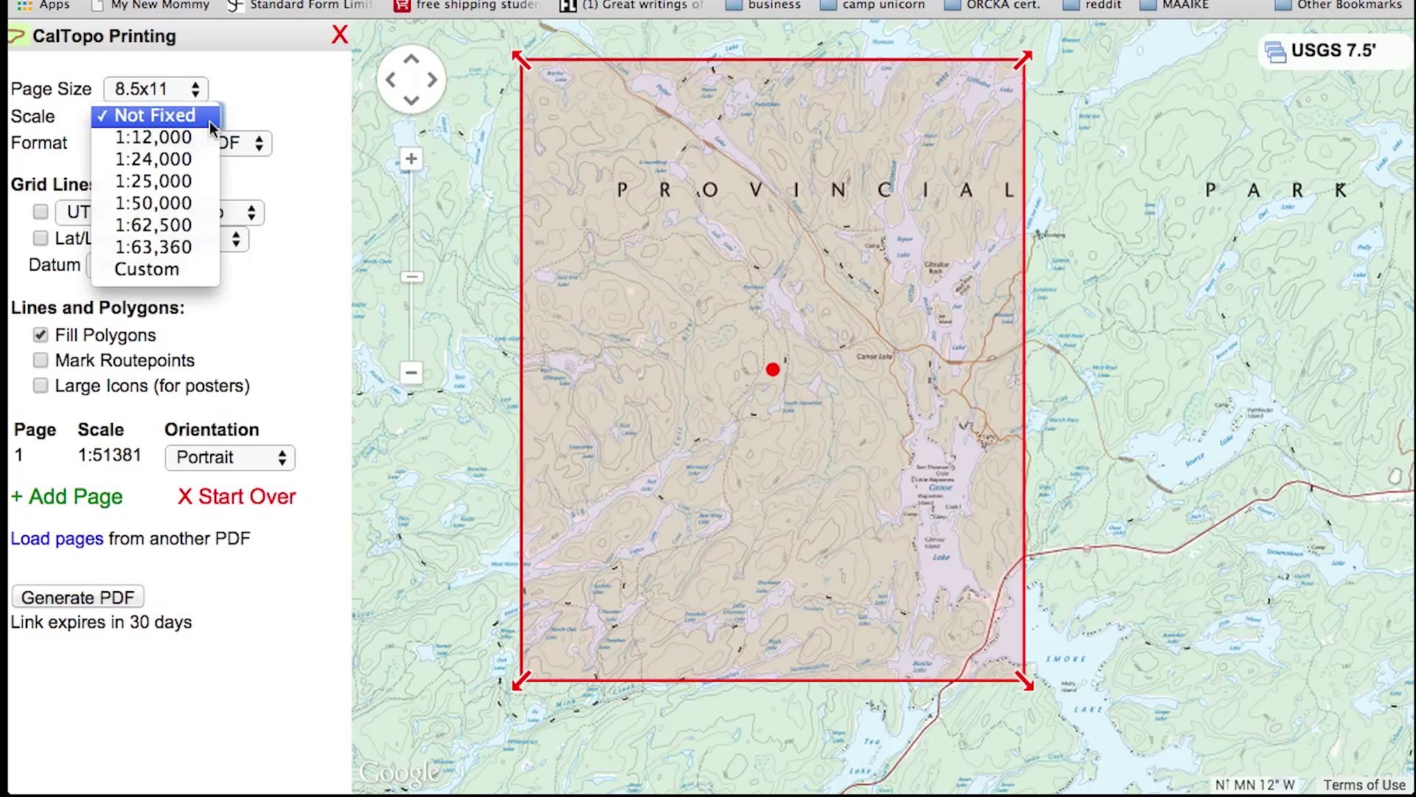
click(171, 203)
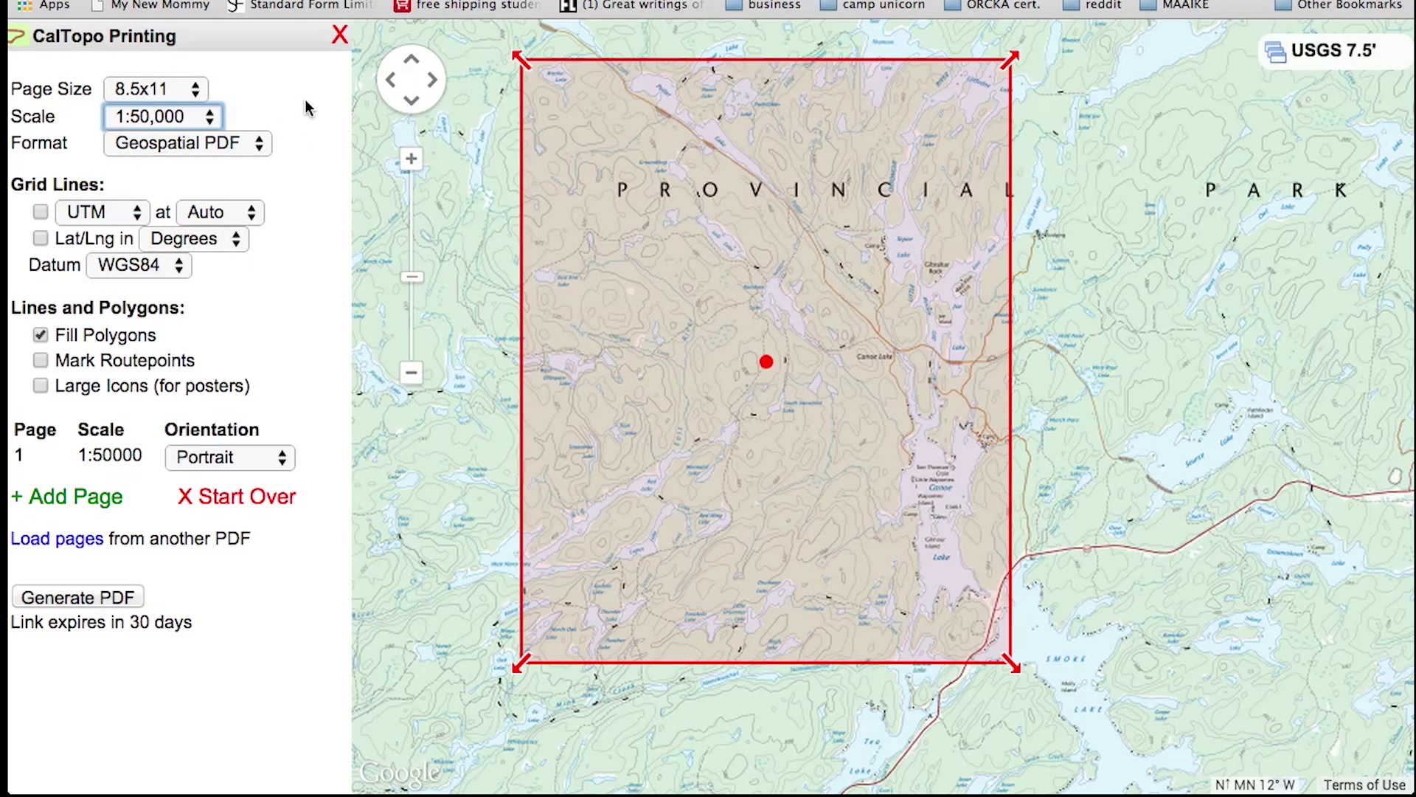
click(219, 118)
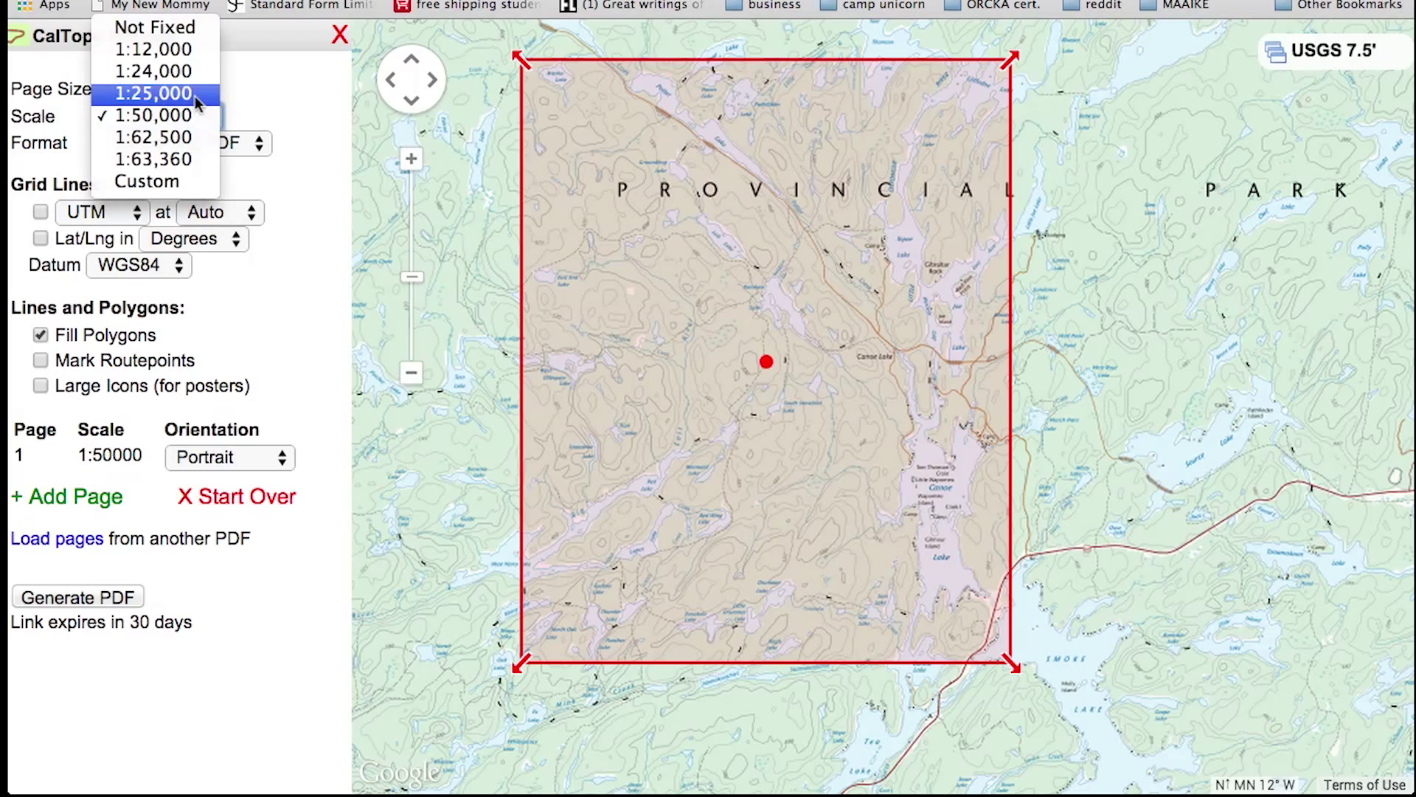
click(209, 118)
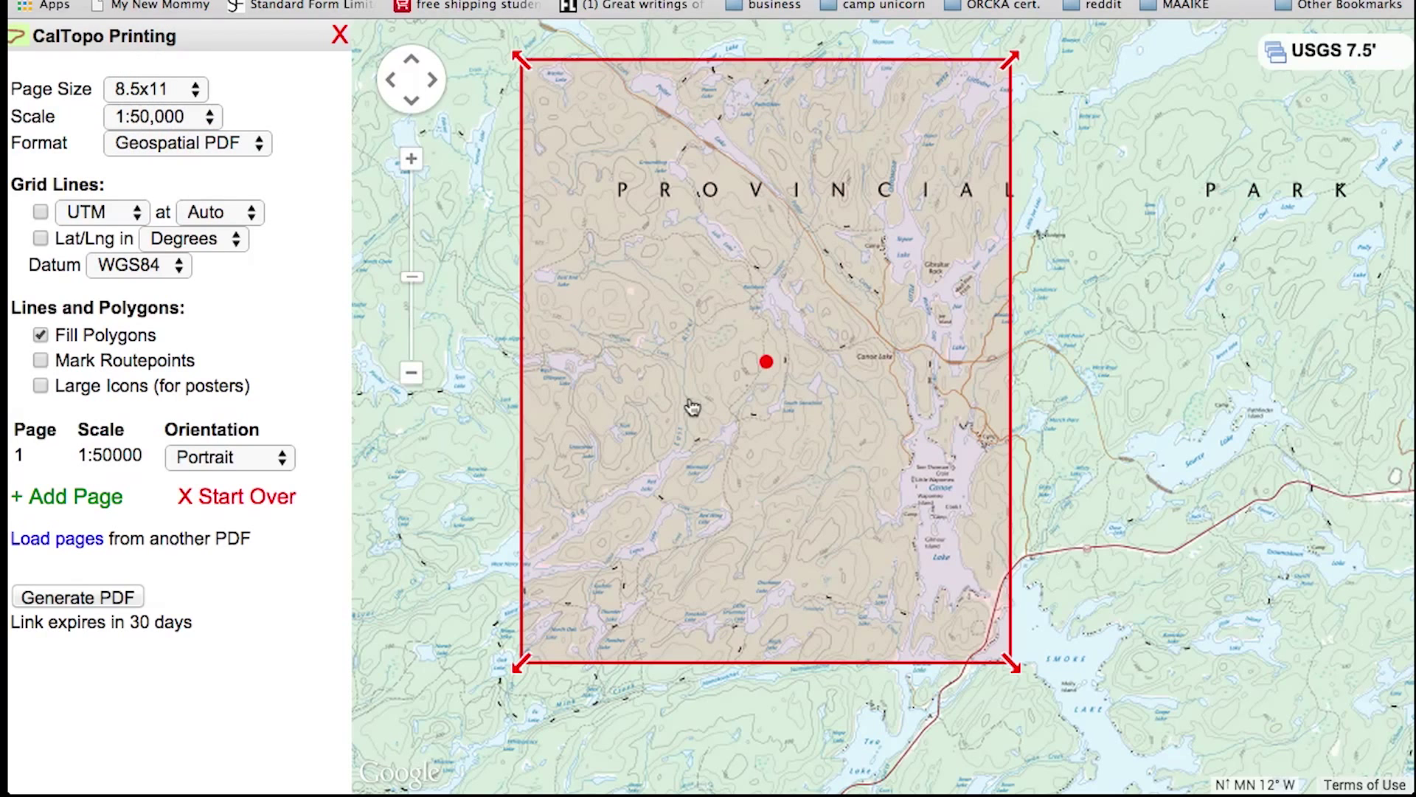
Step: Shift the print area slightly north over the Canoe Lake area
key(Left)
drag(810, 363, 821, 332)
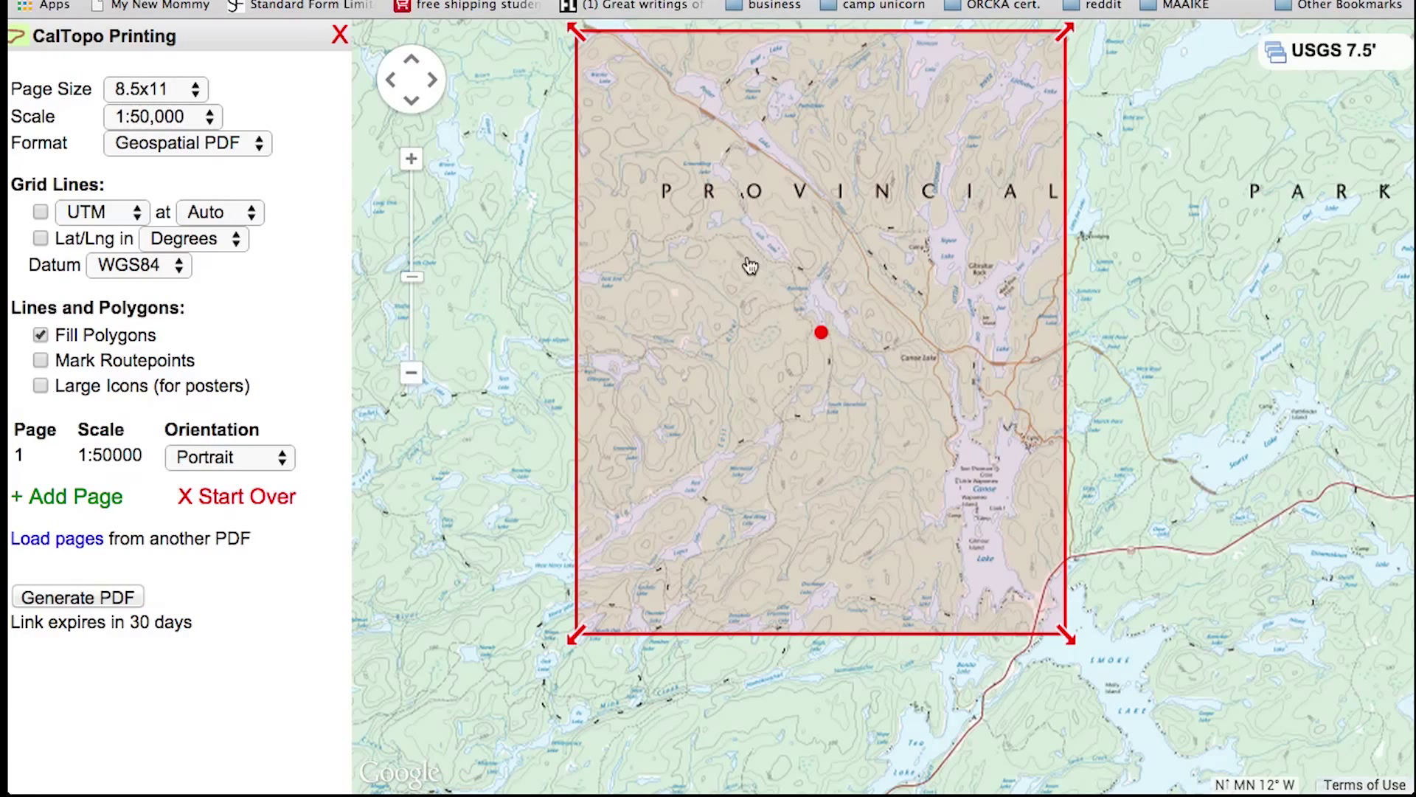
drag(535, 184, 533, 210)
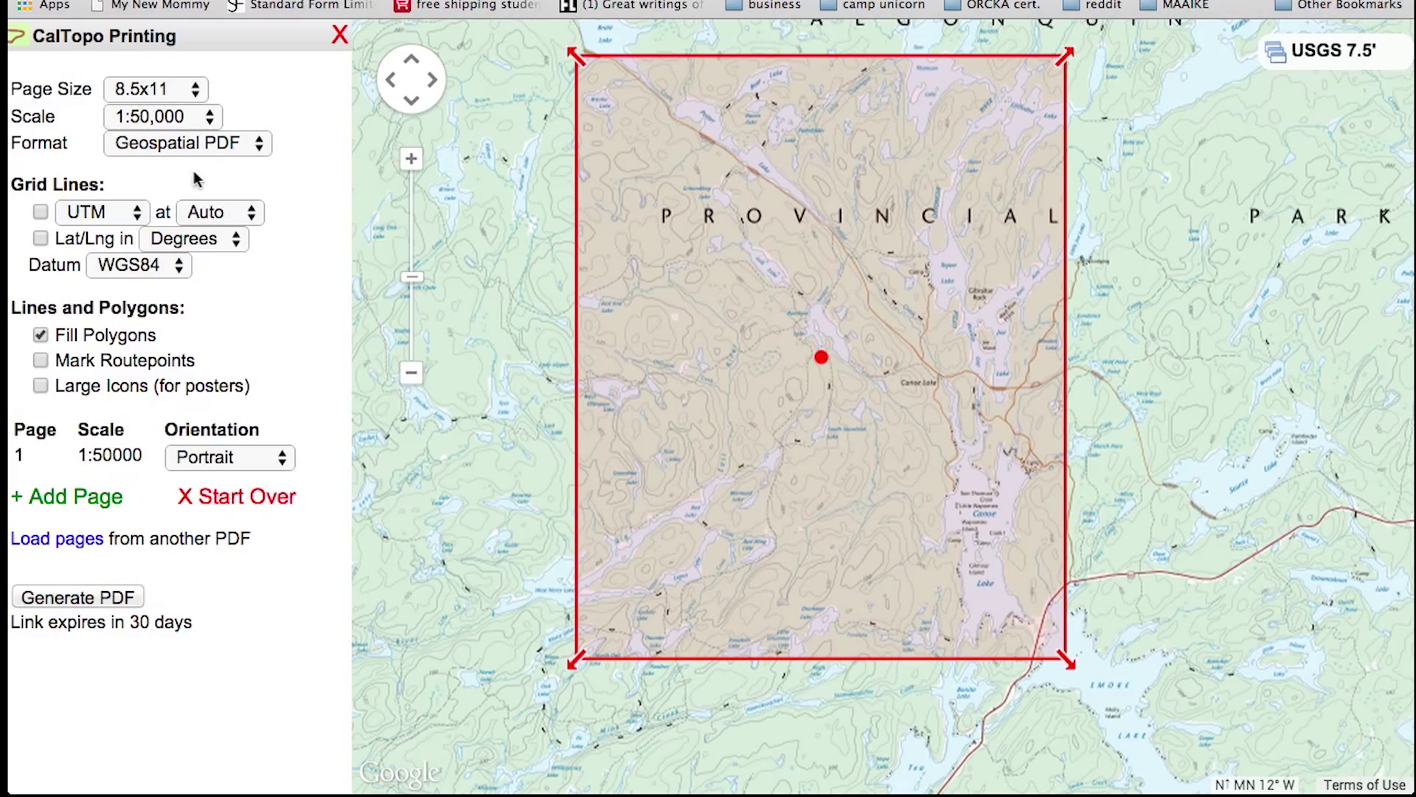
Step: Turn on UTM grid lines and set their spacing to 1km
click(41, 213)
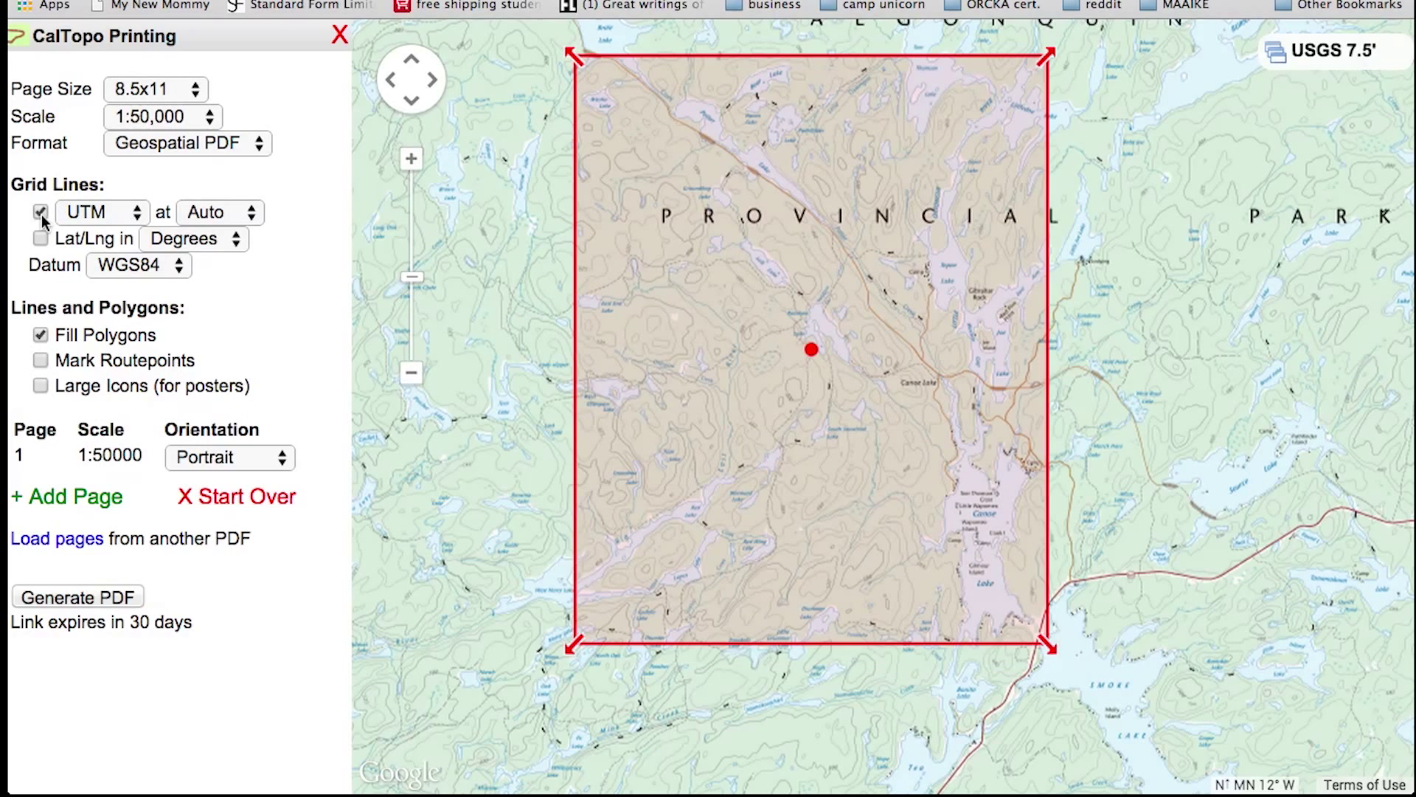
click(238, 218)
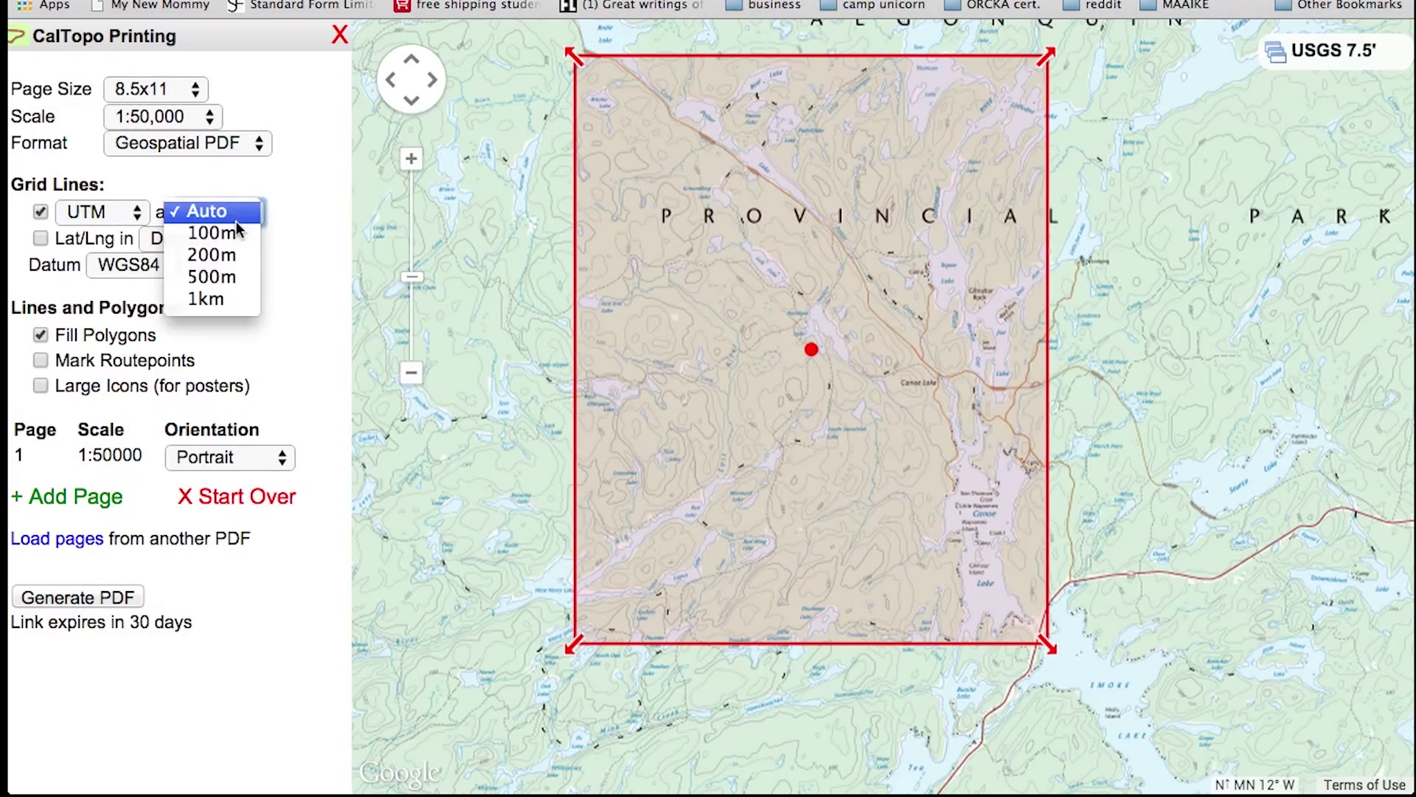
click(222, 299)
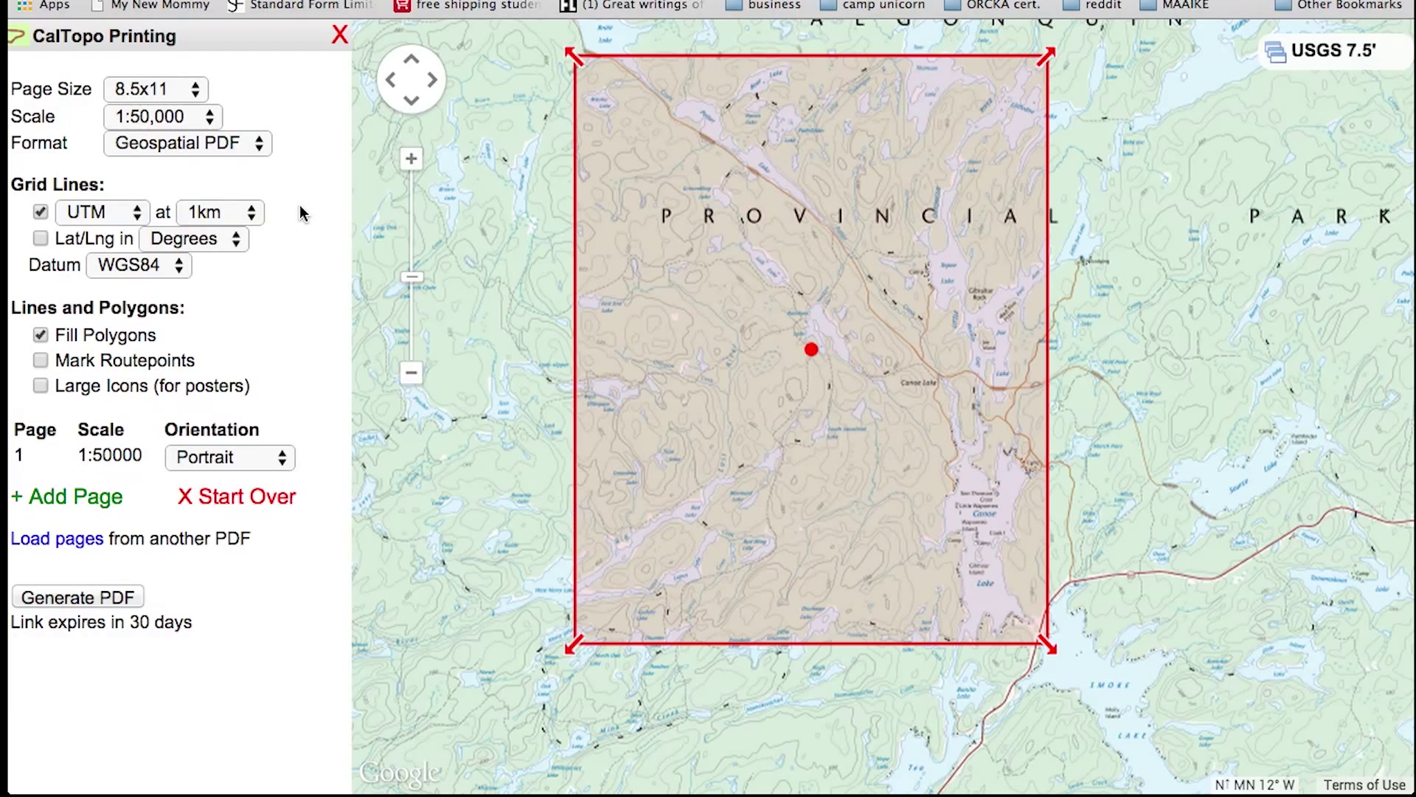
Step: Generate the geospatial PDF and check its grid lines and scale bar, returning to the print setup
click(114, 599)
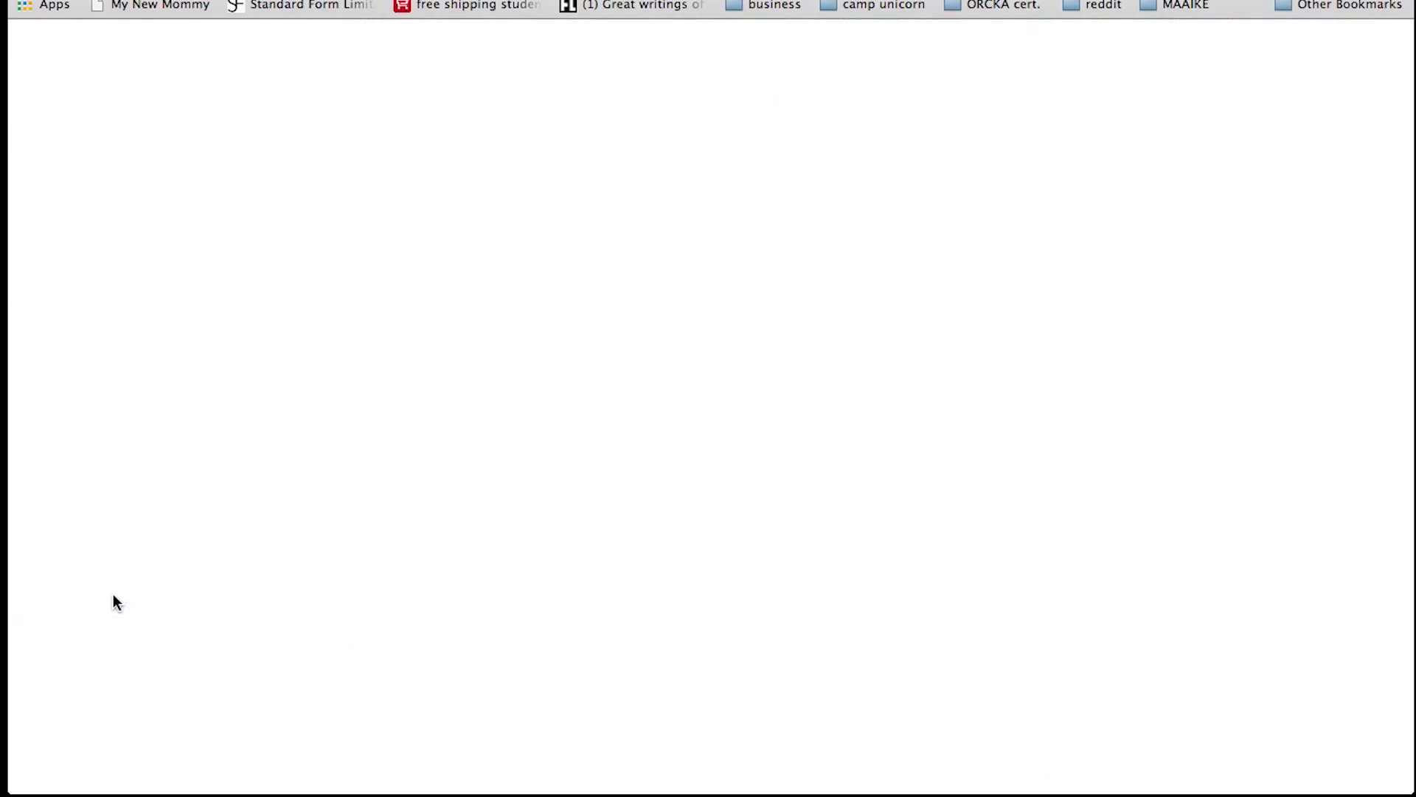
scroll(208, 463, down, 5)
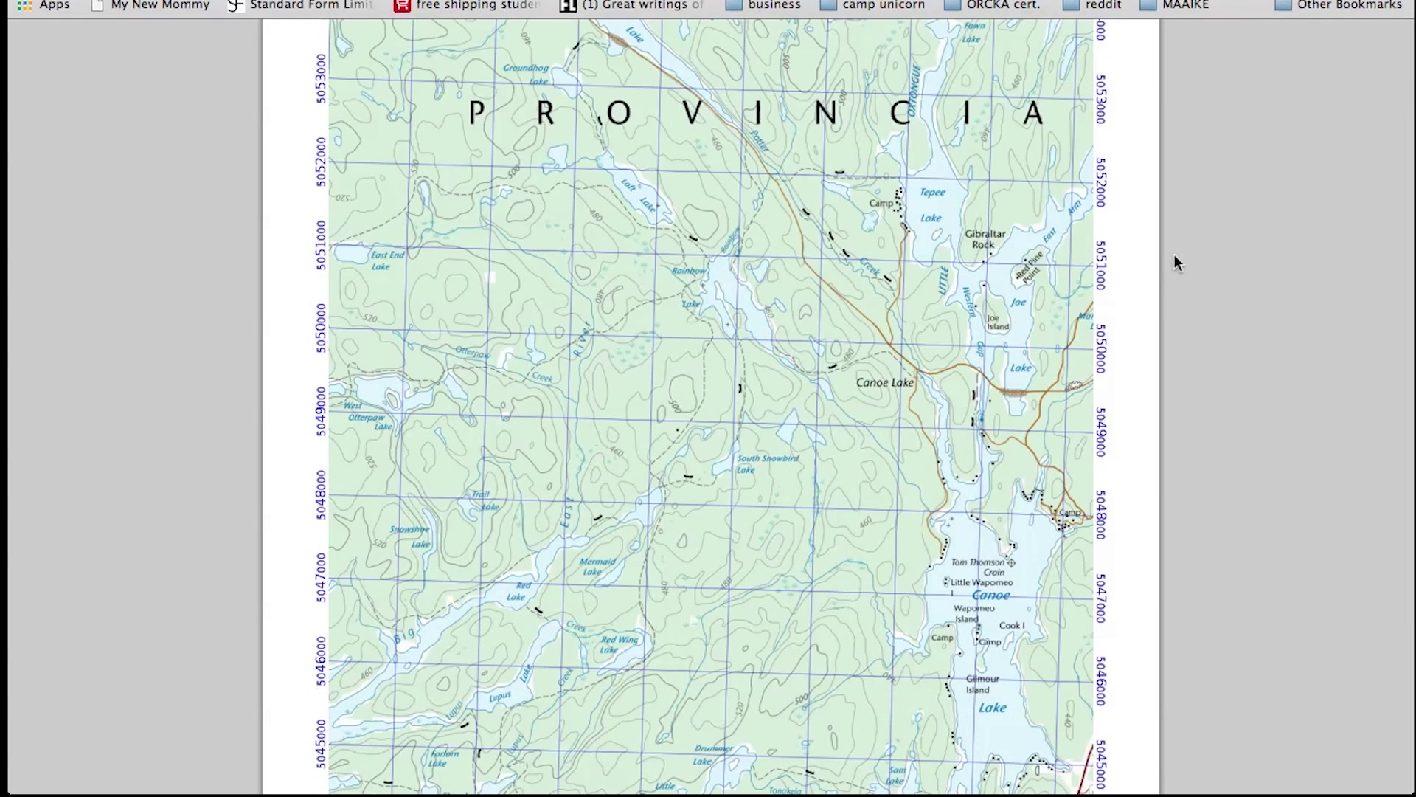
scroll(1156, 282, down, 3)
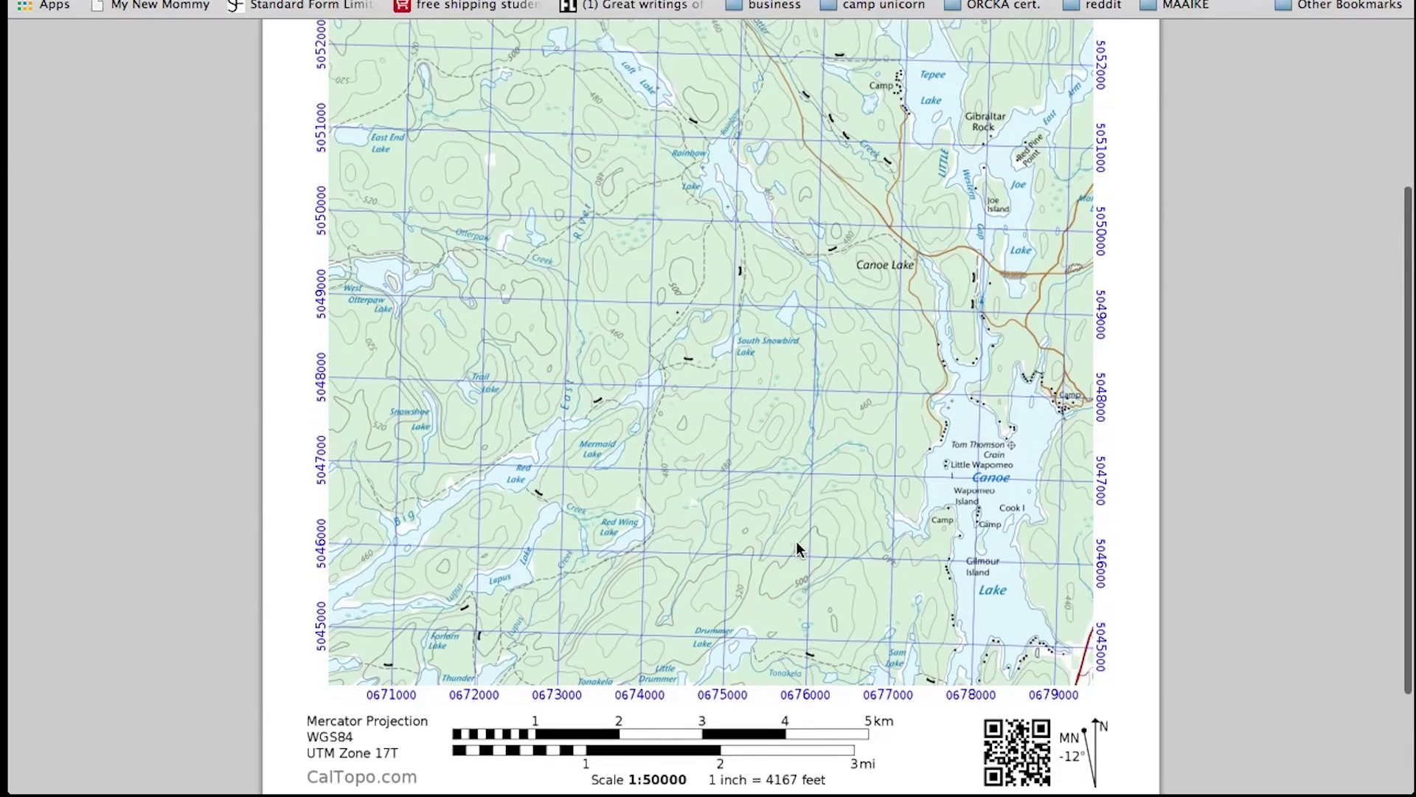
scroll(797, 550, up, 8)
scroll(348, 259, down, 2)
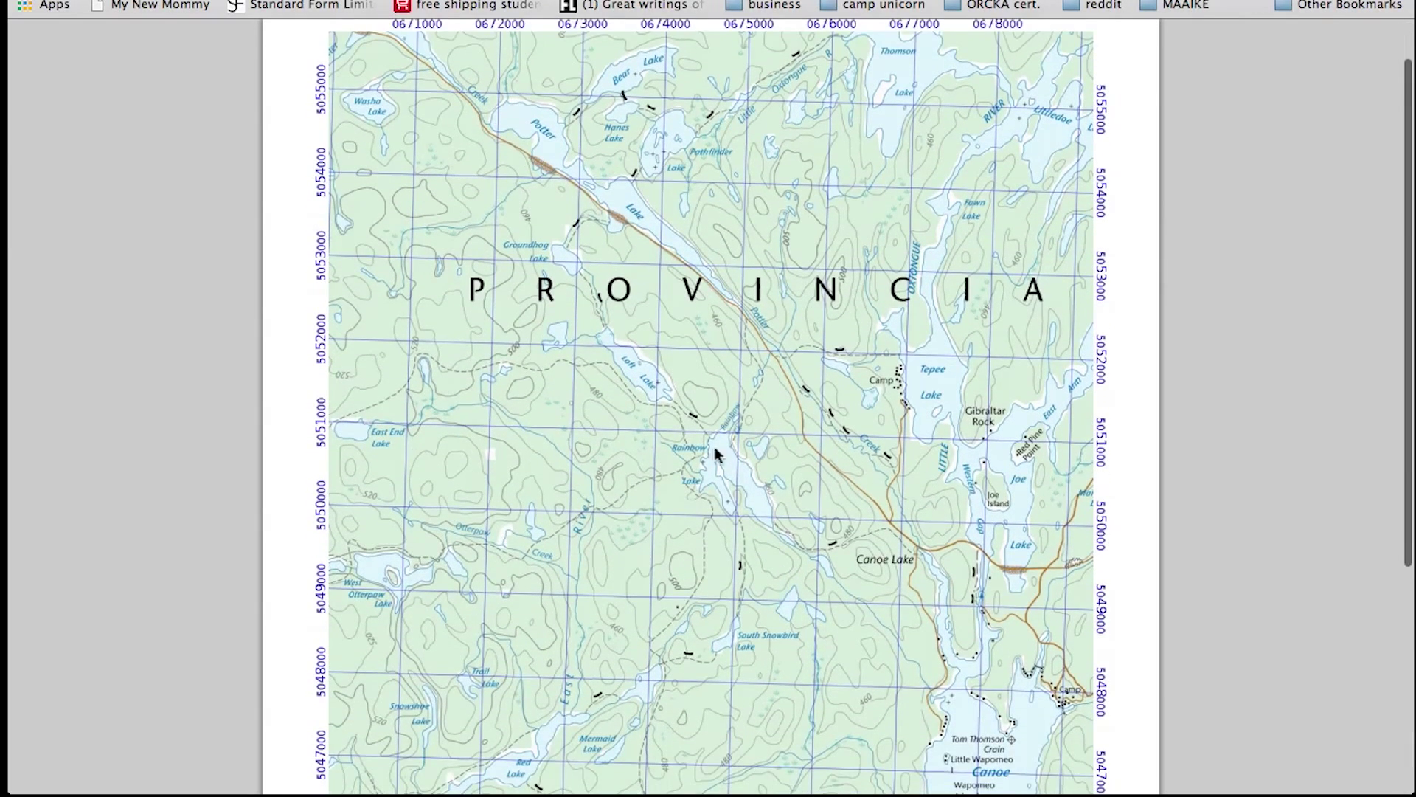
key(super+w)
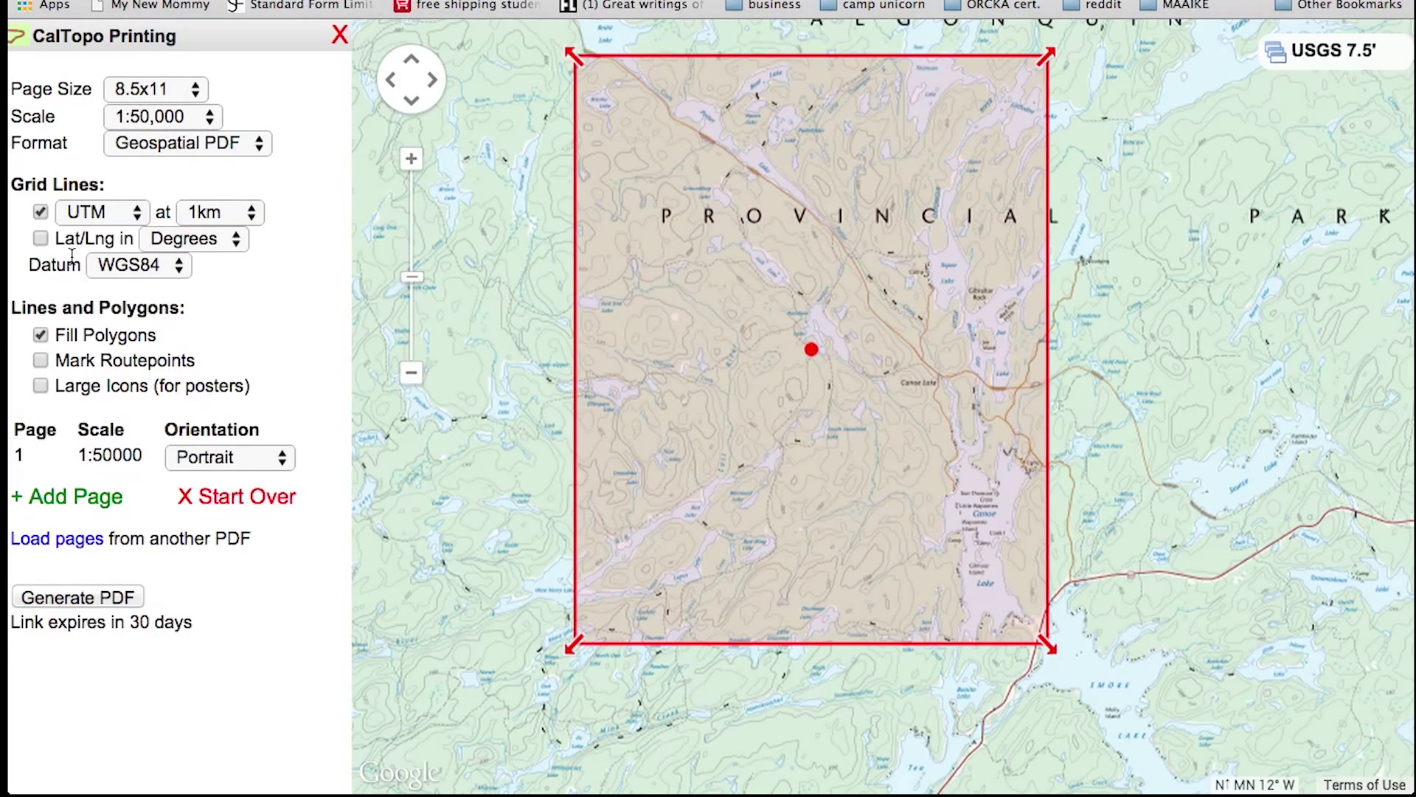
Step: Generate a second PDF without UTM grid lines and compare it with the gridded version
click(85, 601)
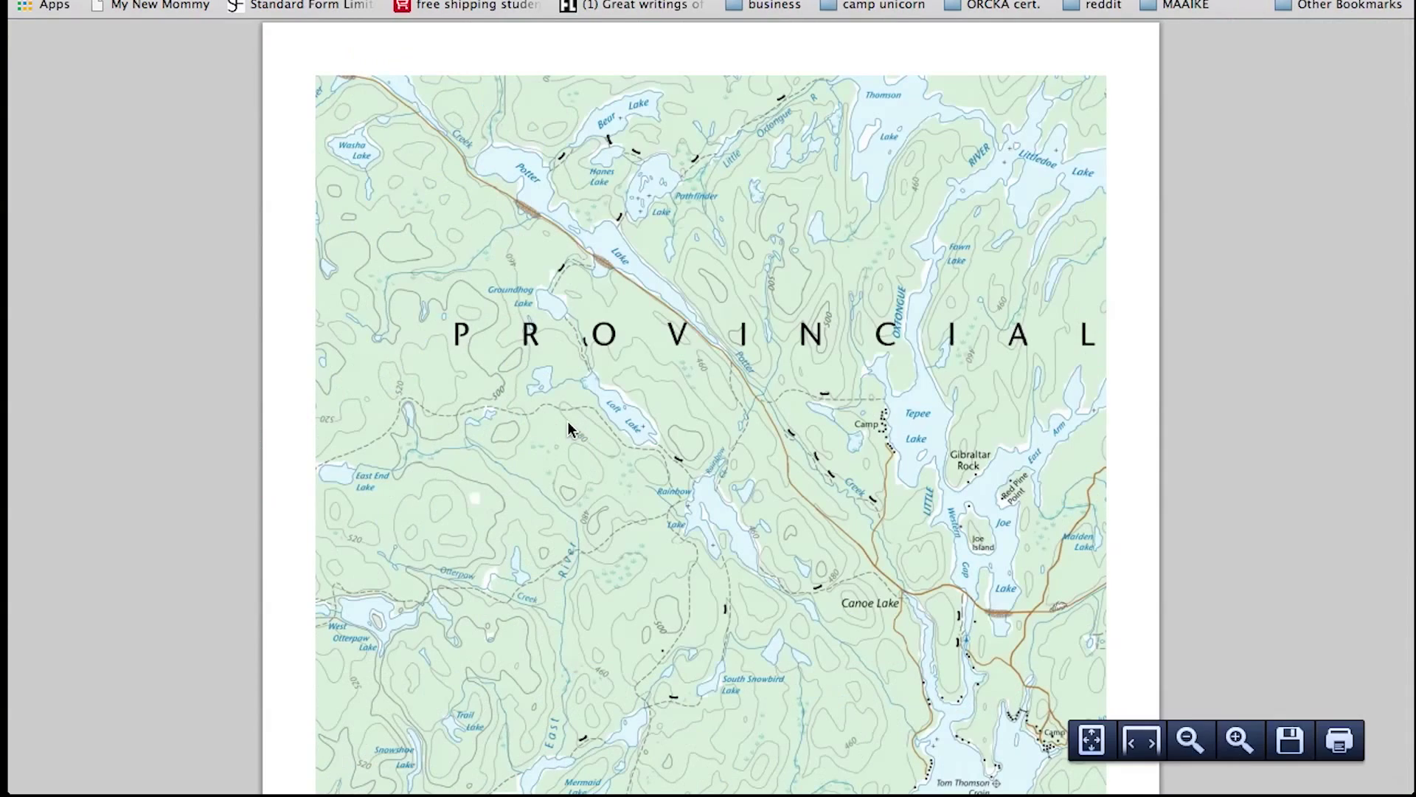
scroll(300, 294, down, 10)
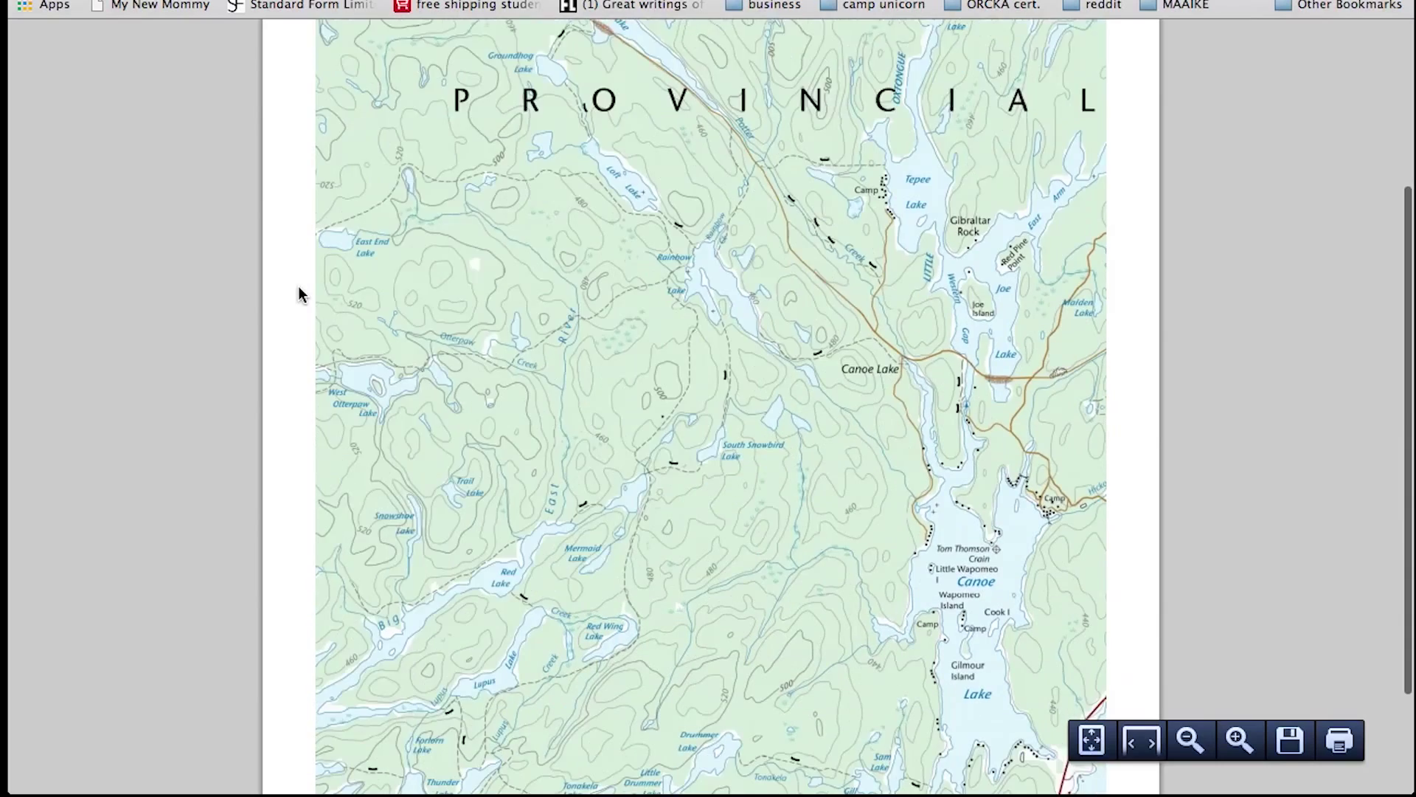
scroll(300, 293, down, 2)
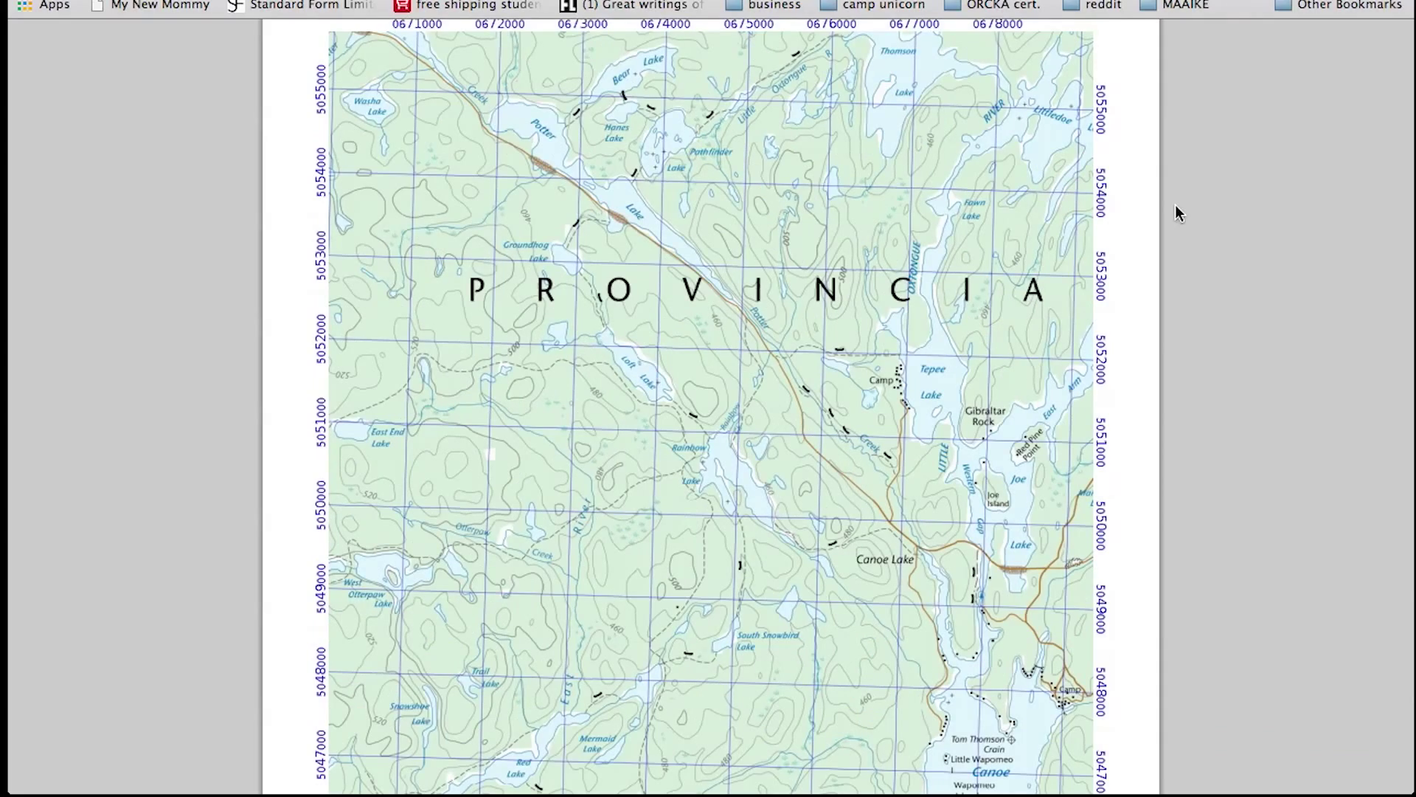
Step: Examine the gridded PDF map from its northern edge to the scale bar, comparing the UTM grid labels along its margins
scroll(1178, 213, down, 5)
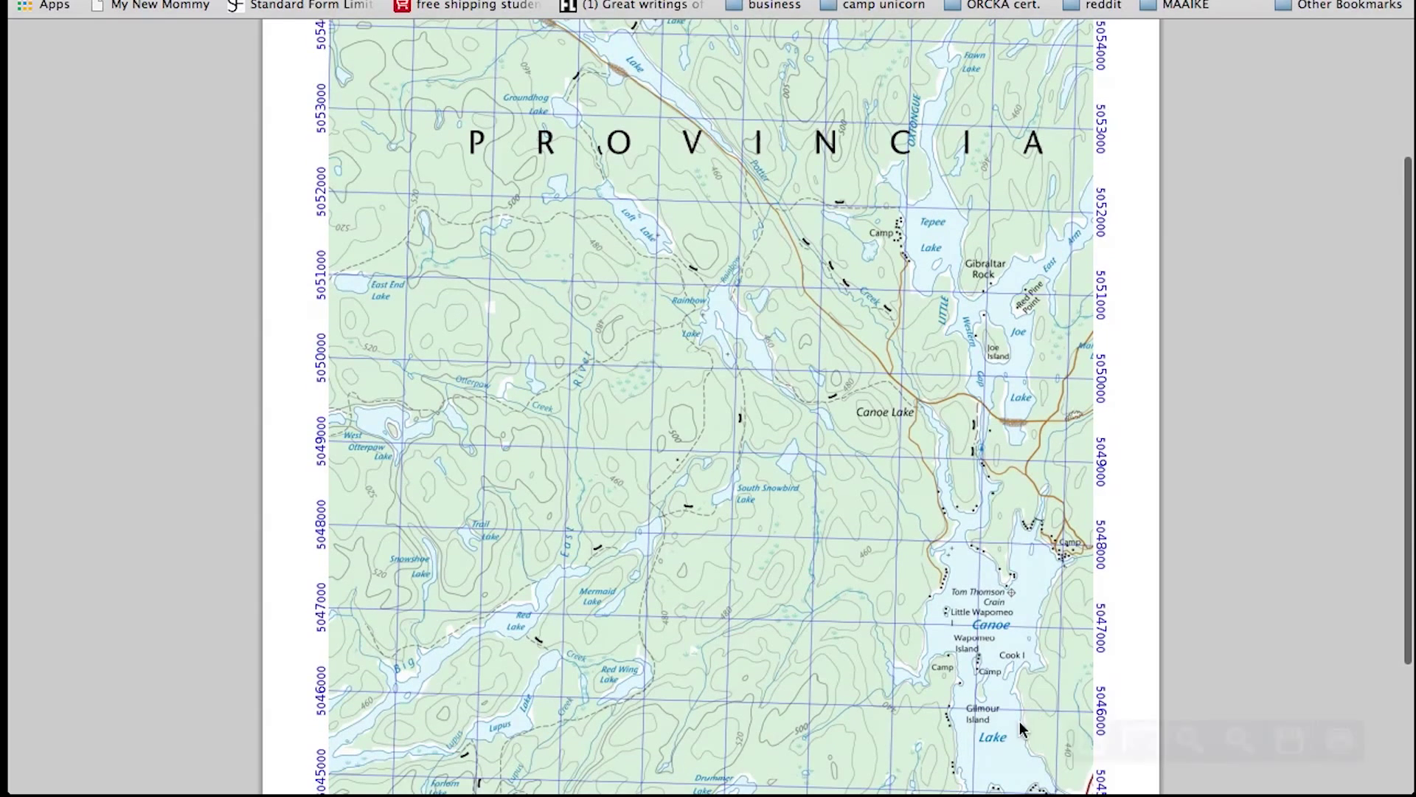
scroll(823, 220, up, 3)
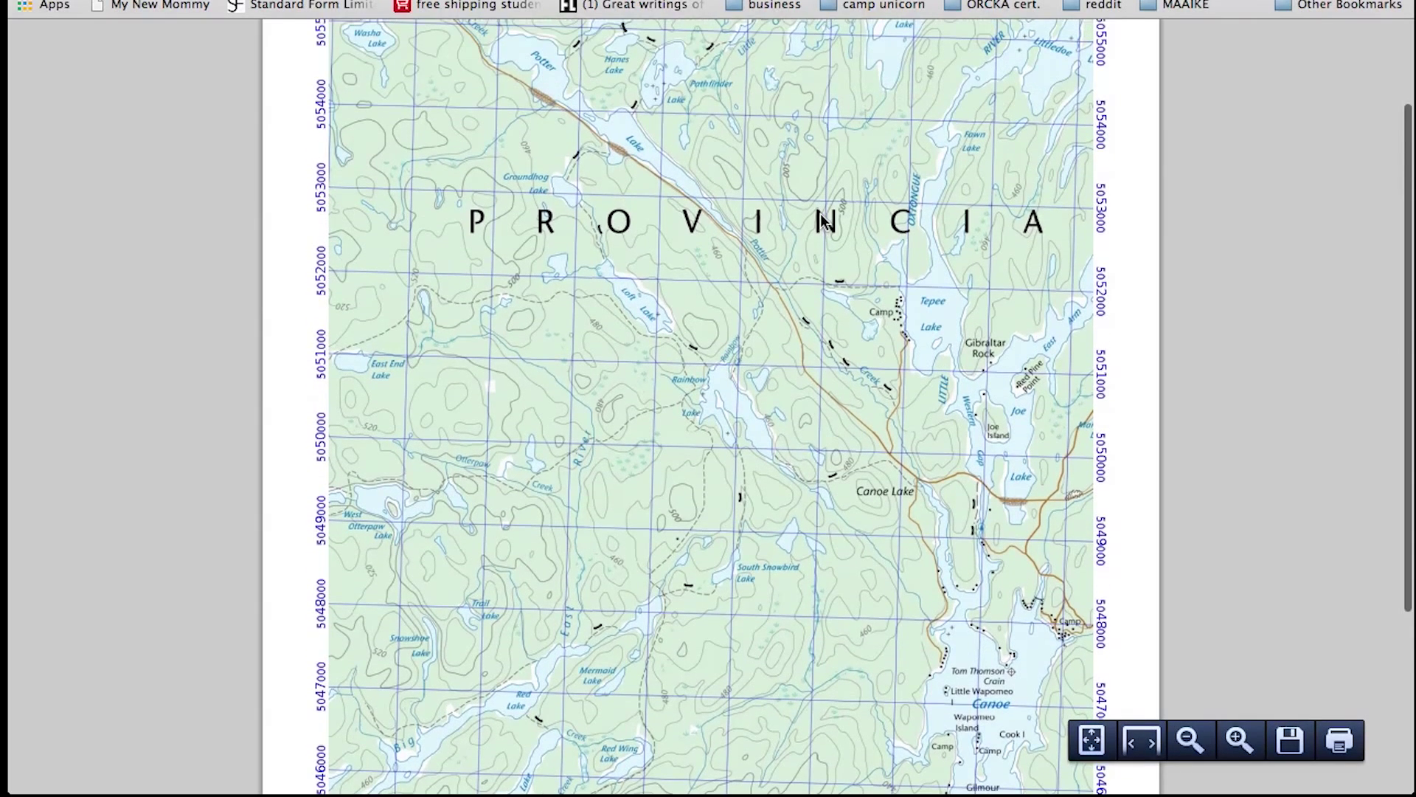
scroll(822, 220, up, 2)
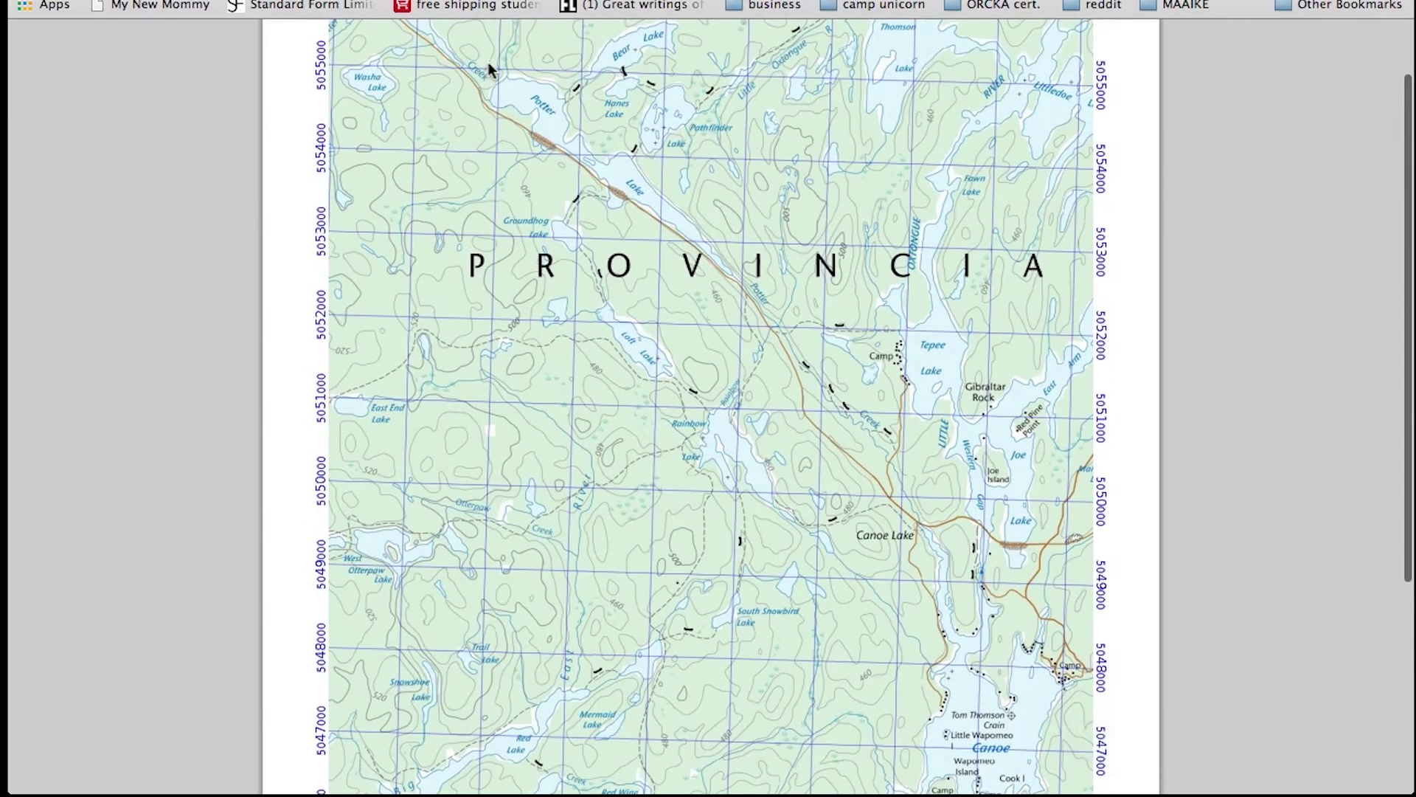
scroll(285, 222, up, 2)
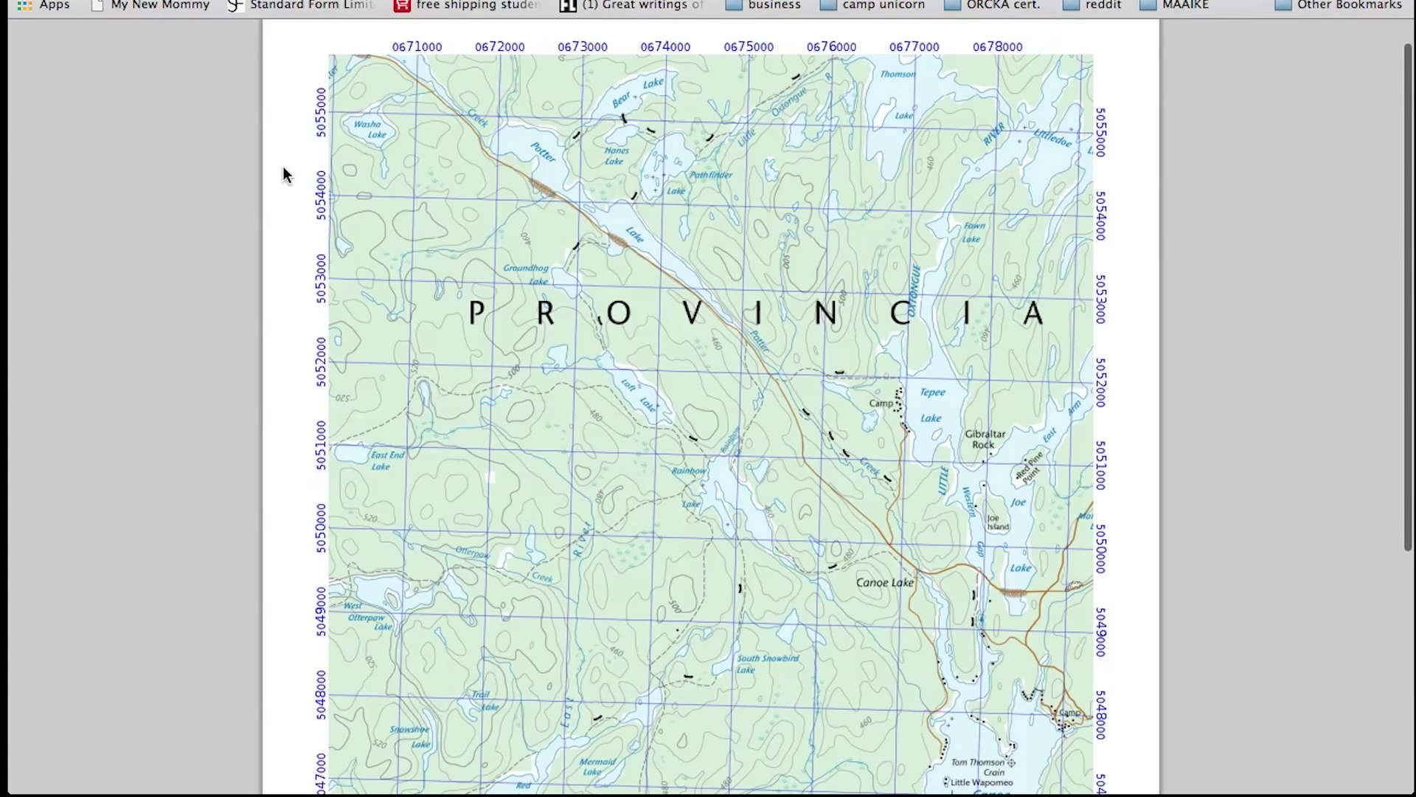
scroll(284, 171, down, 1)
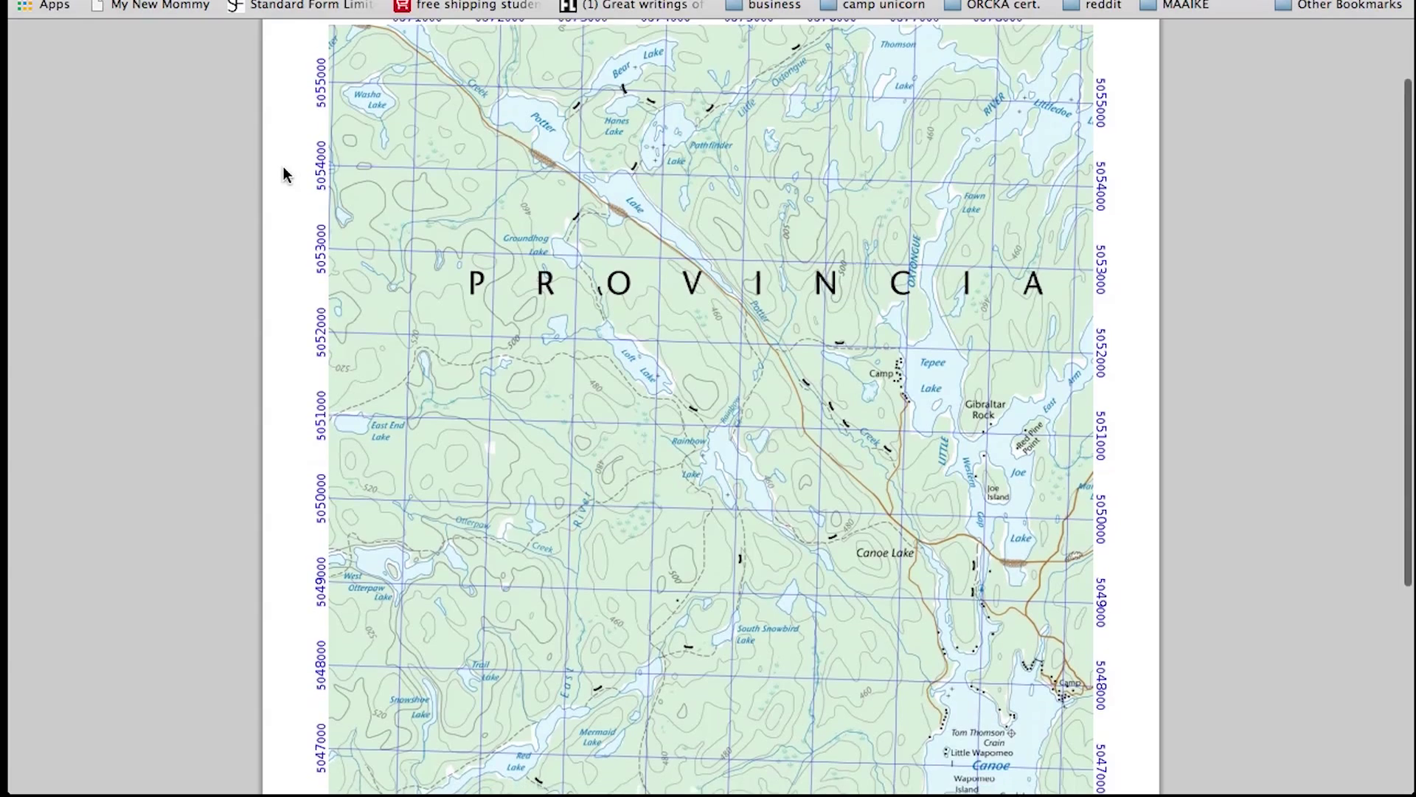
scroll(284, 174, down, 2)
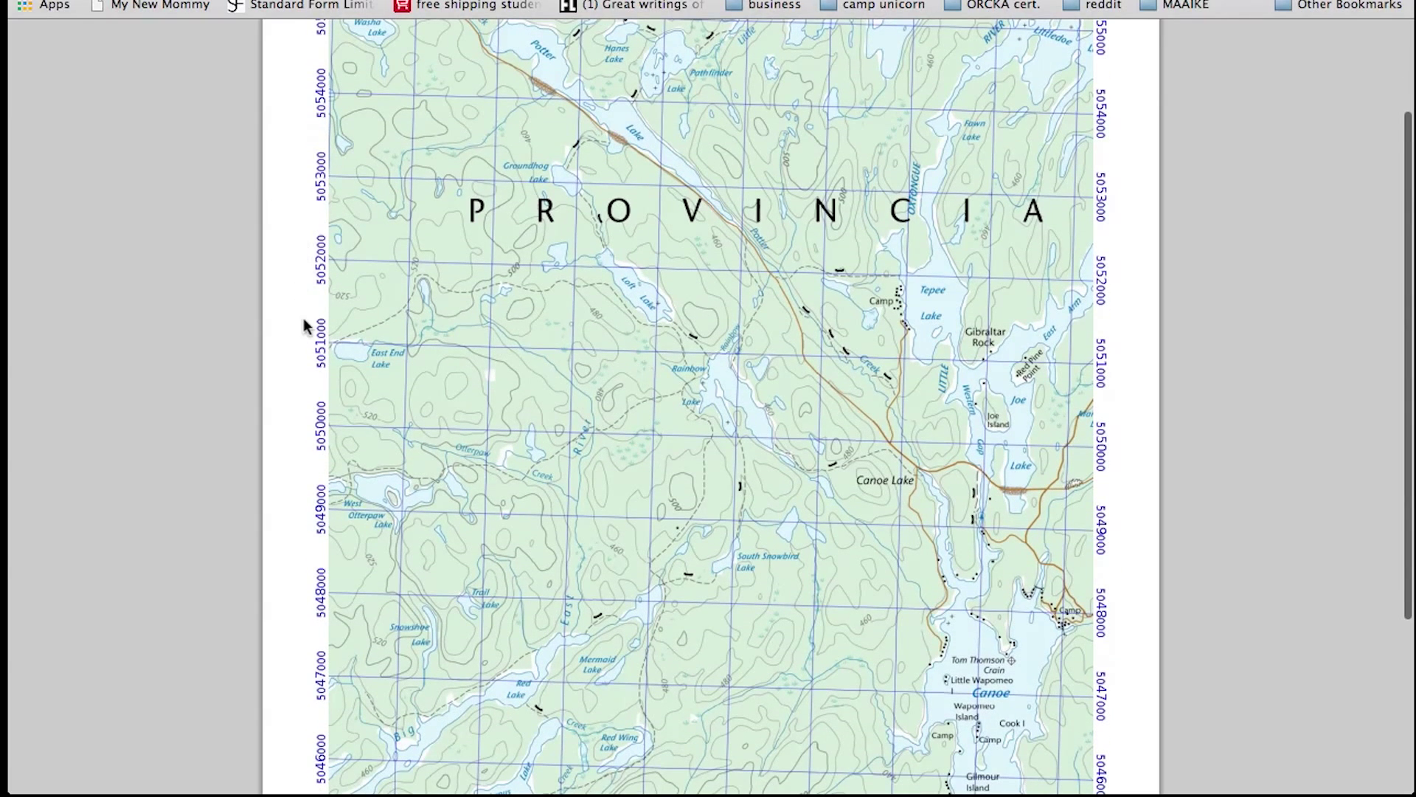
scroll(303, 319, down, 7)
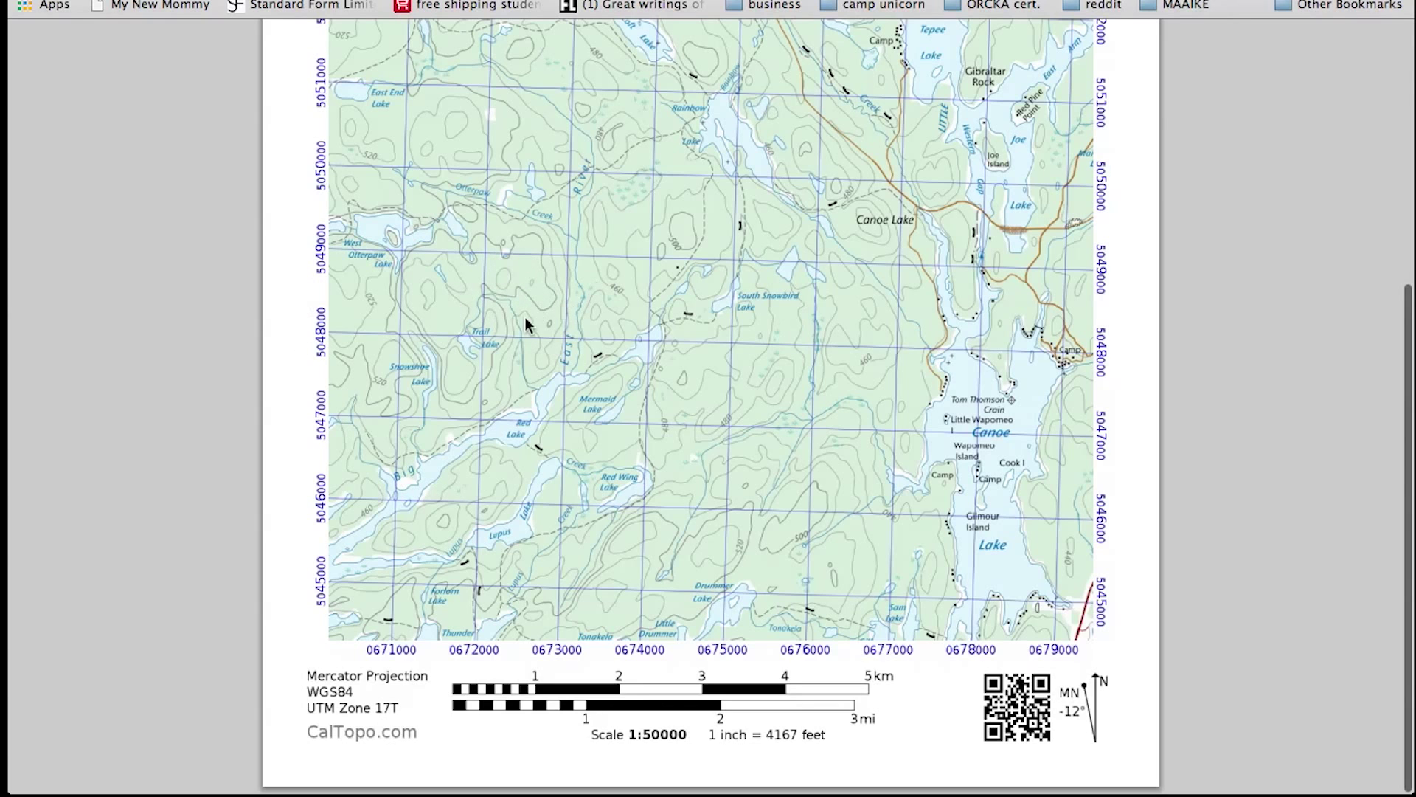
scroll(798, 254, up, 9)
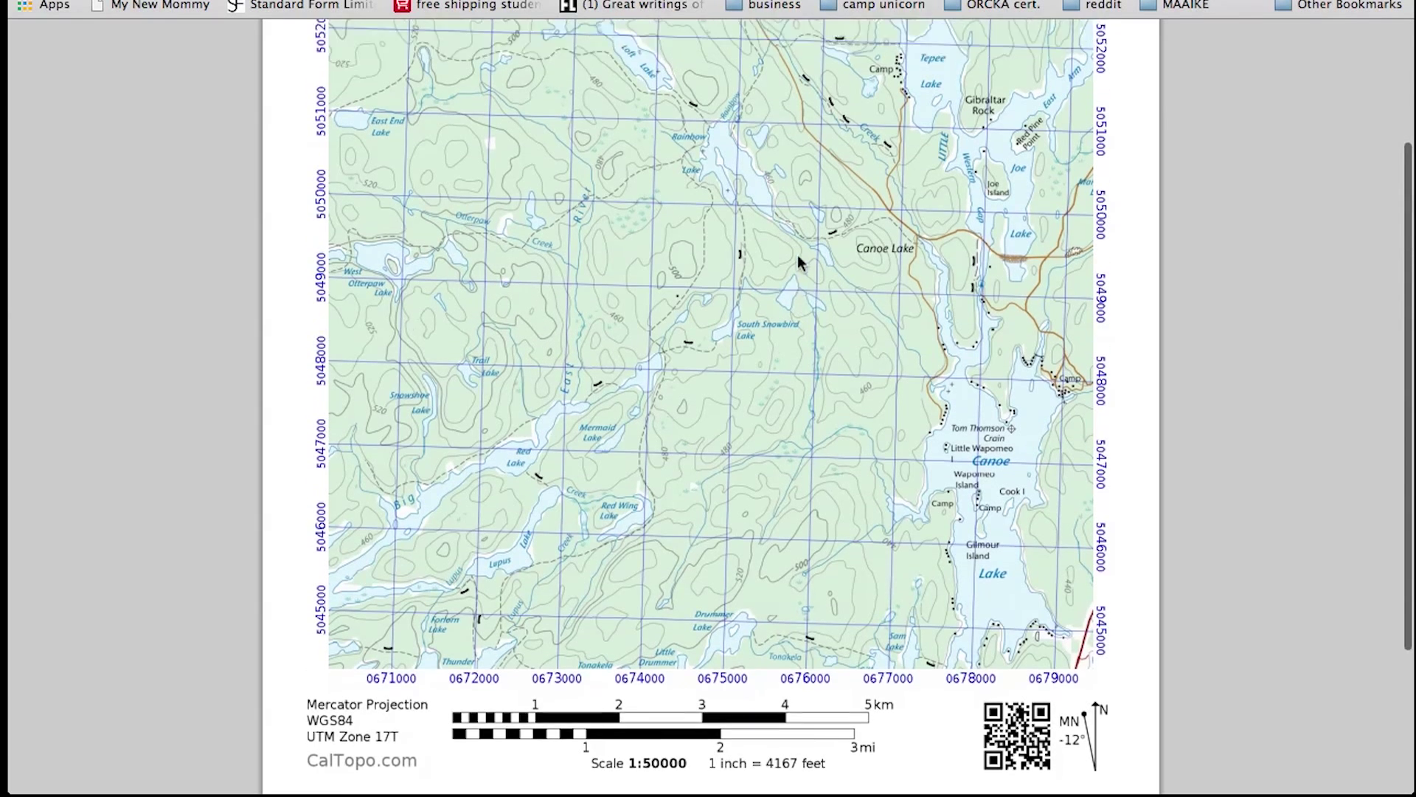
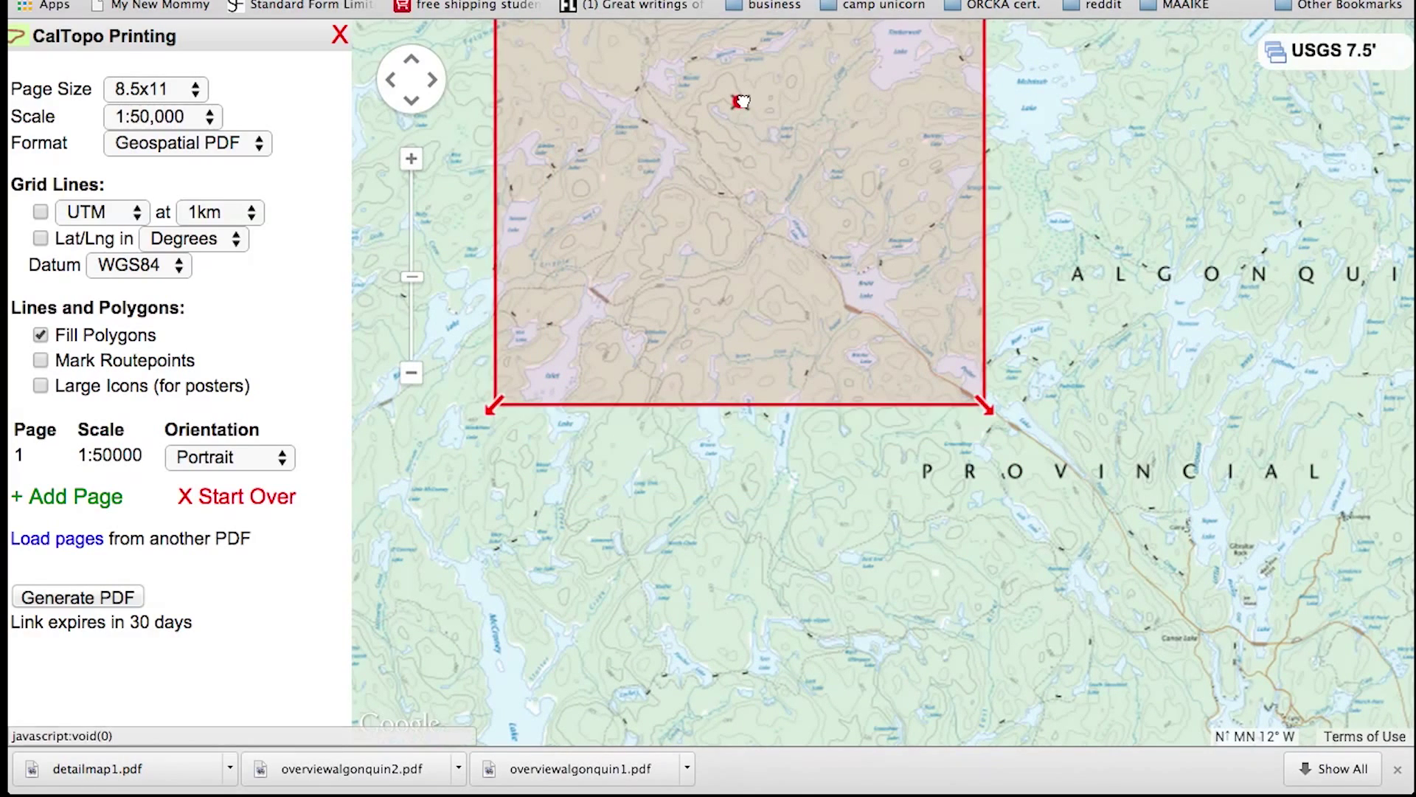
Step: Generate a portrait PDF of the area between Misty Lake and Brûlé Lake with UTM grid lines at 1km
drag(1144, 192, 1181, 393)
mouse_move(1151, 264)
mouse_down()
mouse_move(1154, 412)
mouse_move(1142, 325)
mouse_up()
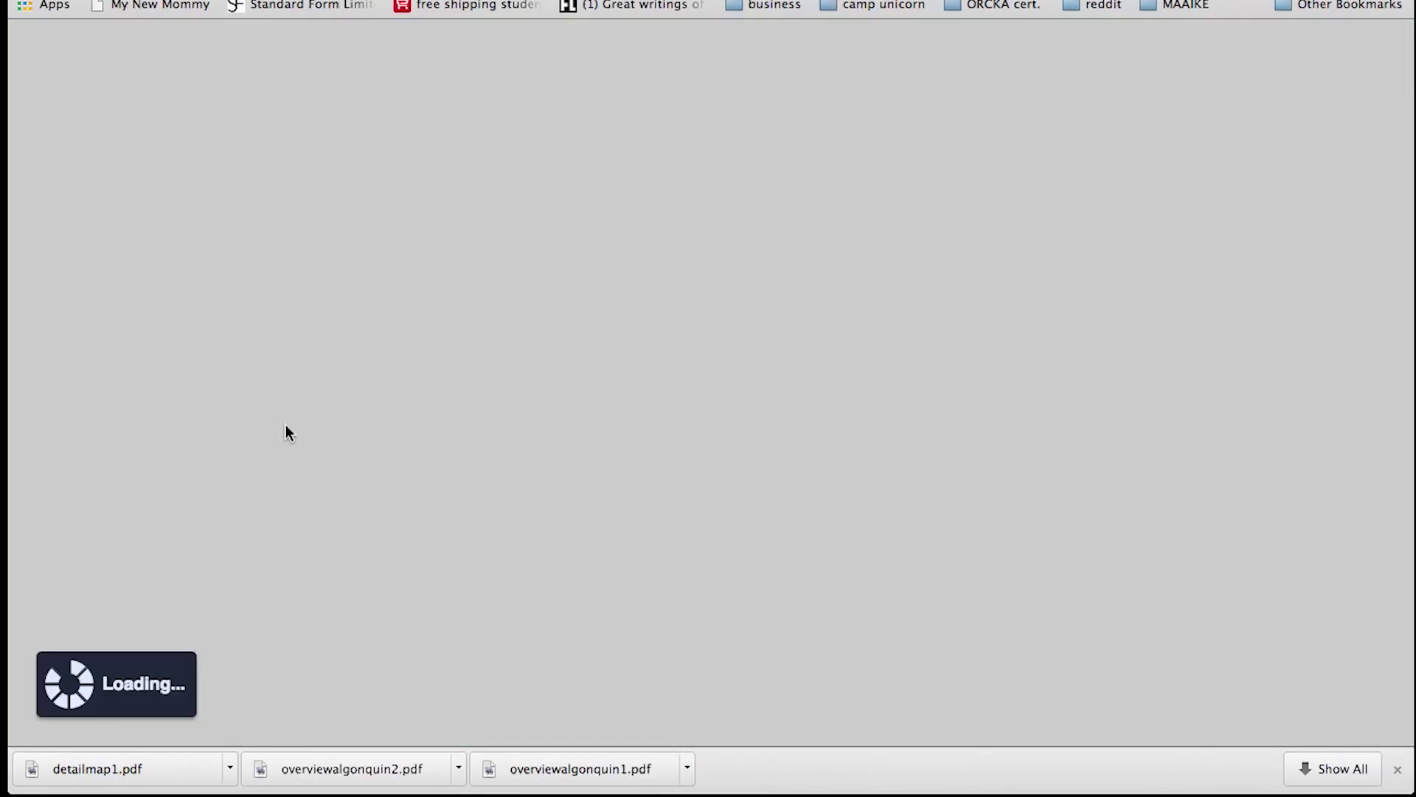
scroll(705, 309, down, 5)
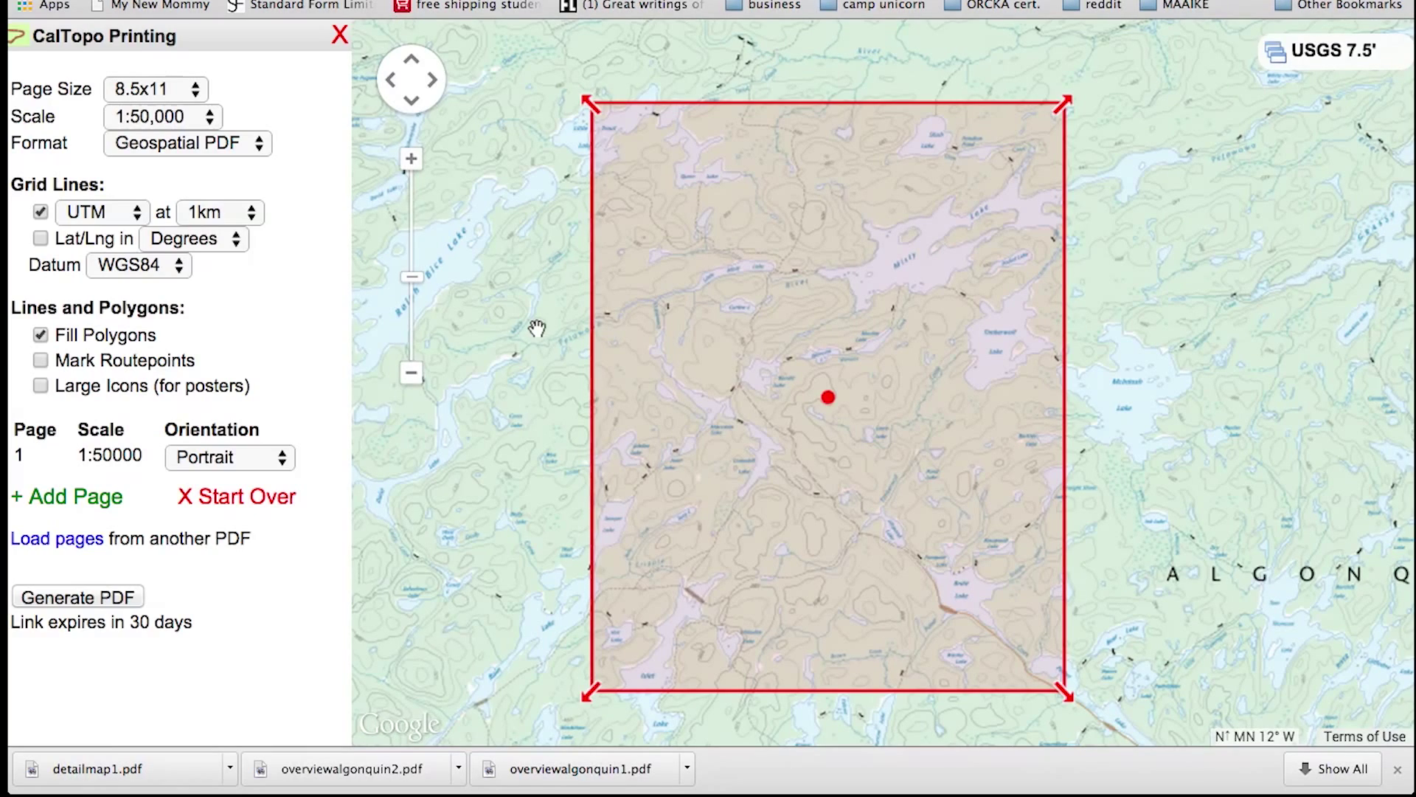
Step: Switch the page orientation to Landscape and move the print area east over McIntosh Lake and Grassy Bay
click(251, 457)
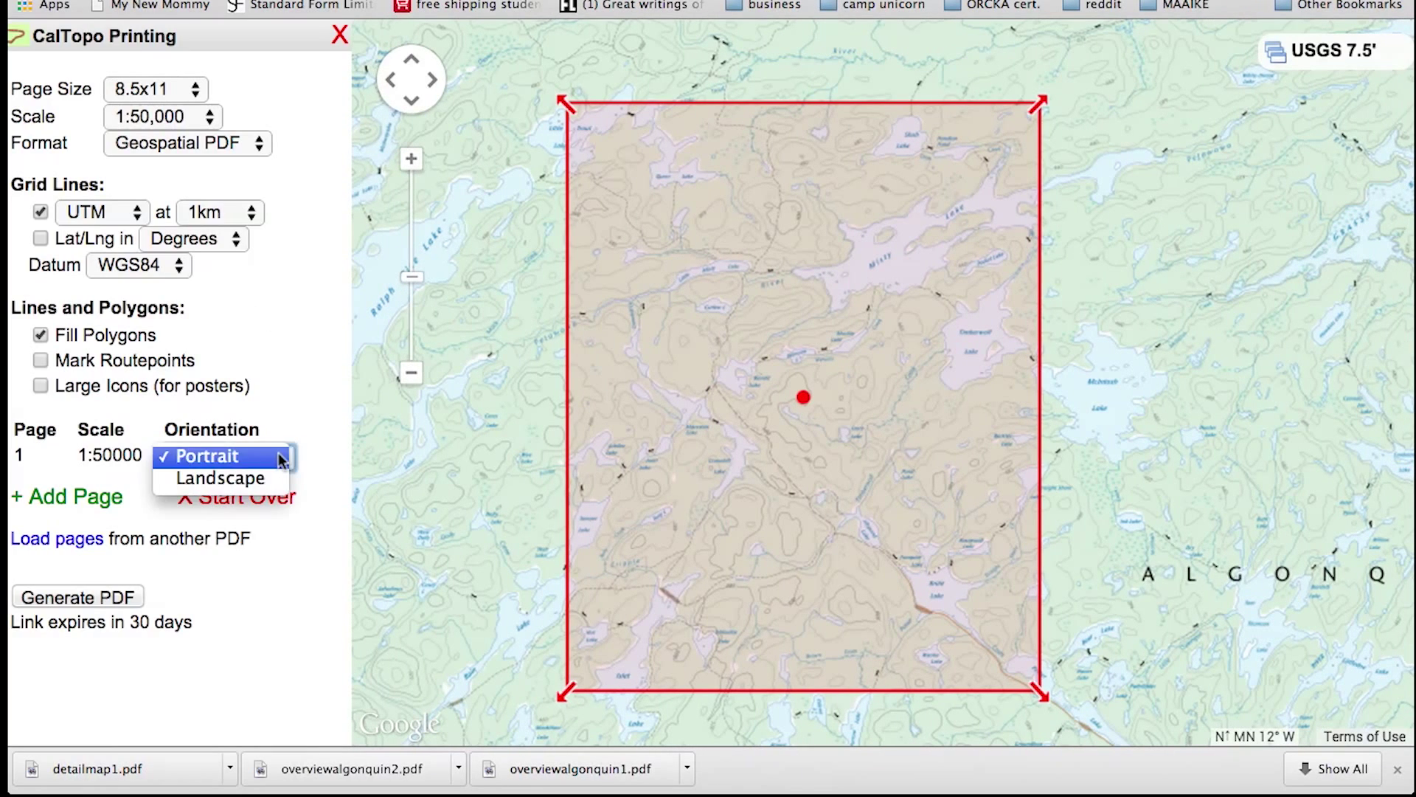
click(222, 478)
drag(1139, 315, 977, 303)
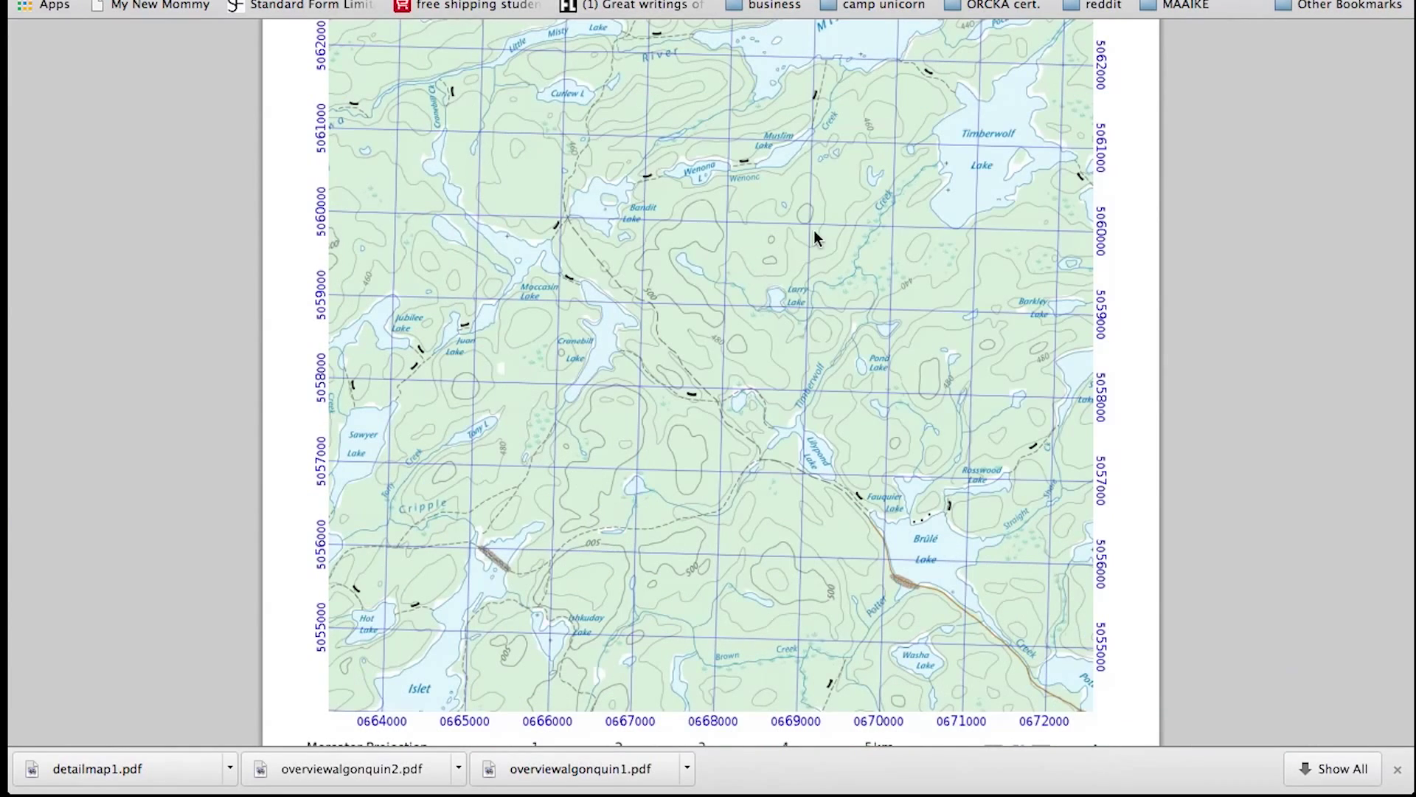
scroll(813, 229, up, 5)
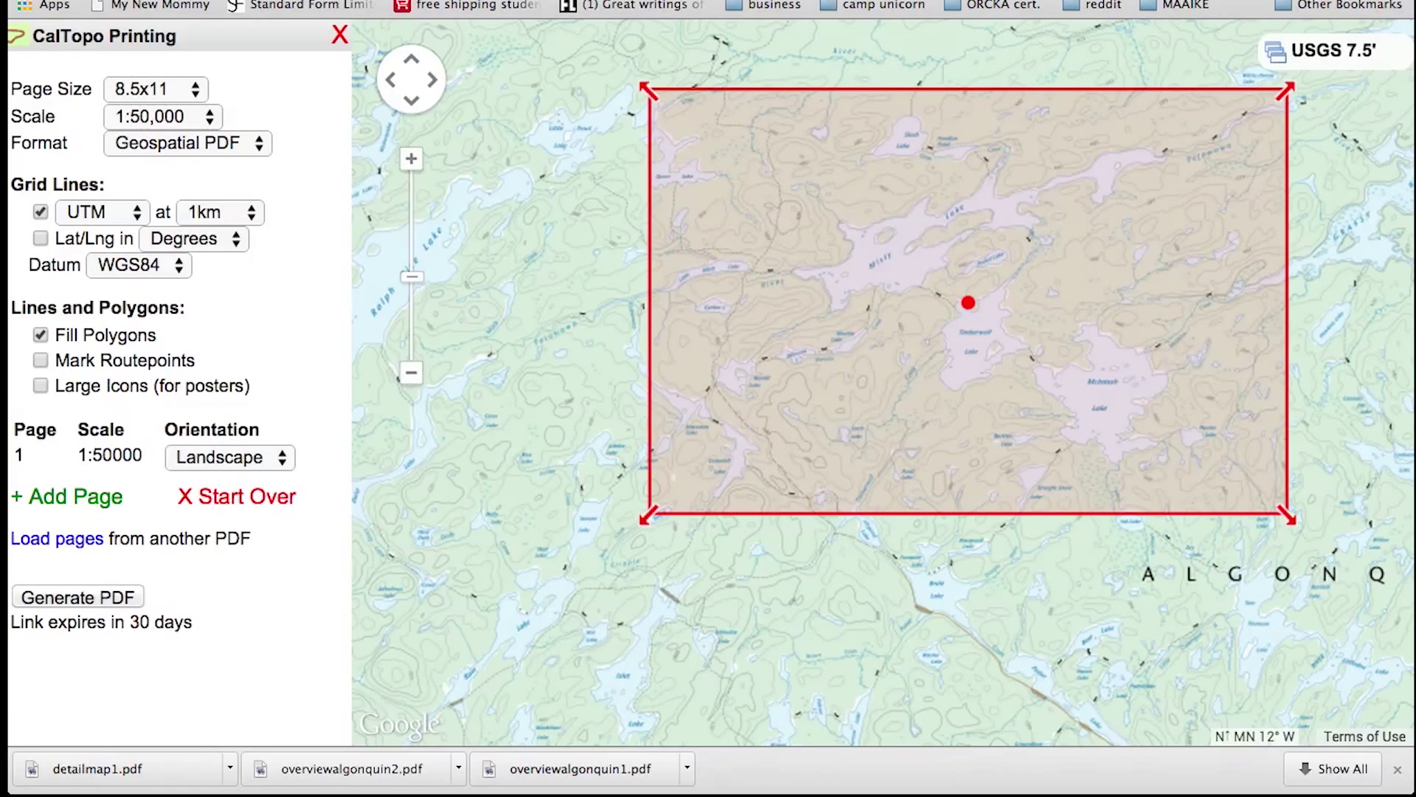
mouse_move(968, 304)
mouse_down()
mouse_move(1233, 310)
mouse_move(1175, 312)
mouse_up()
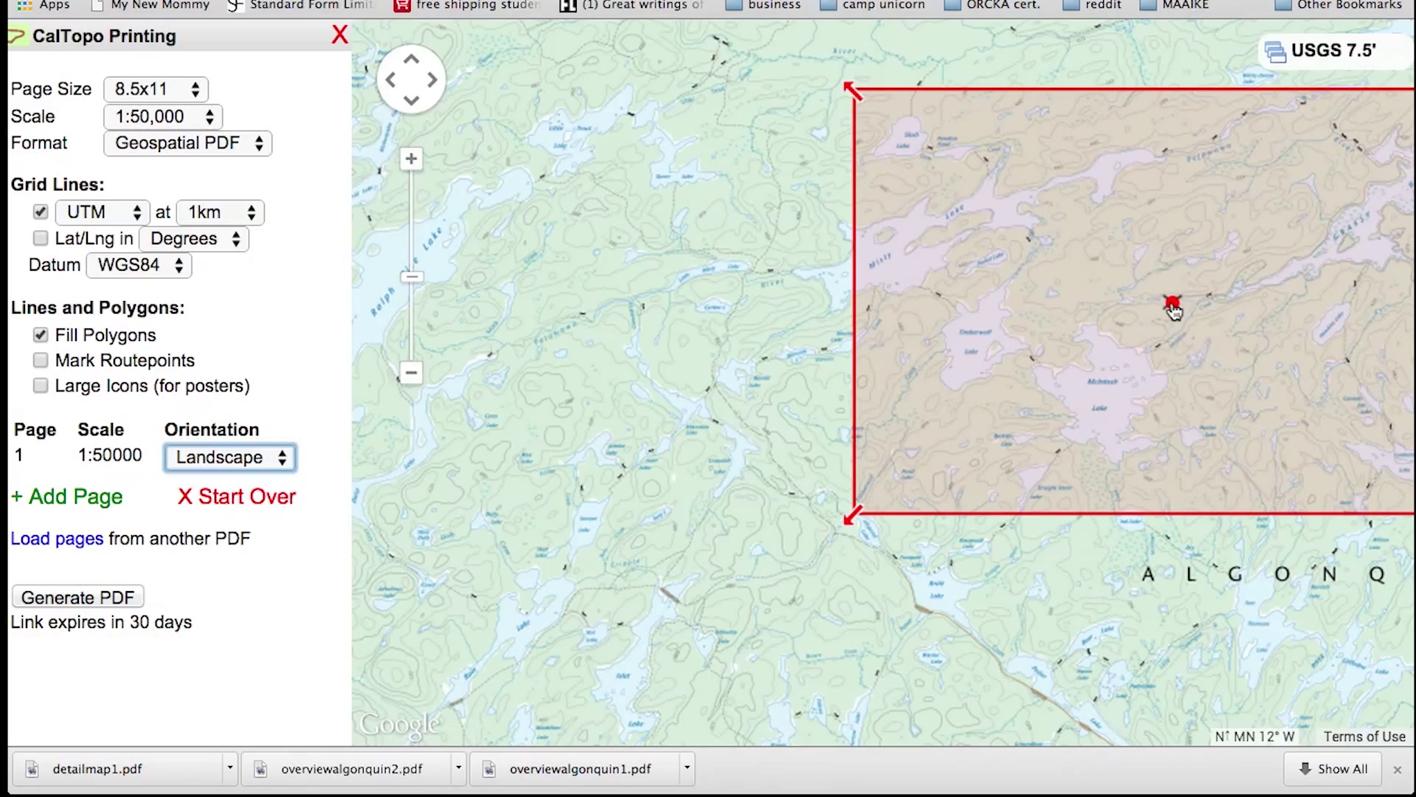
drag(770, 303, 551, 296)
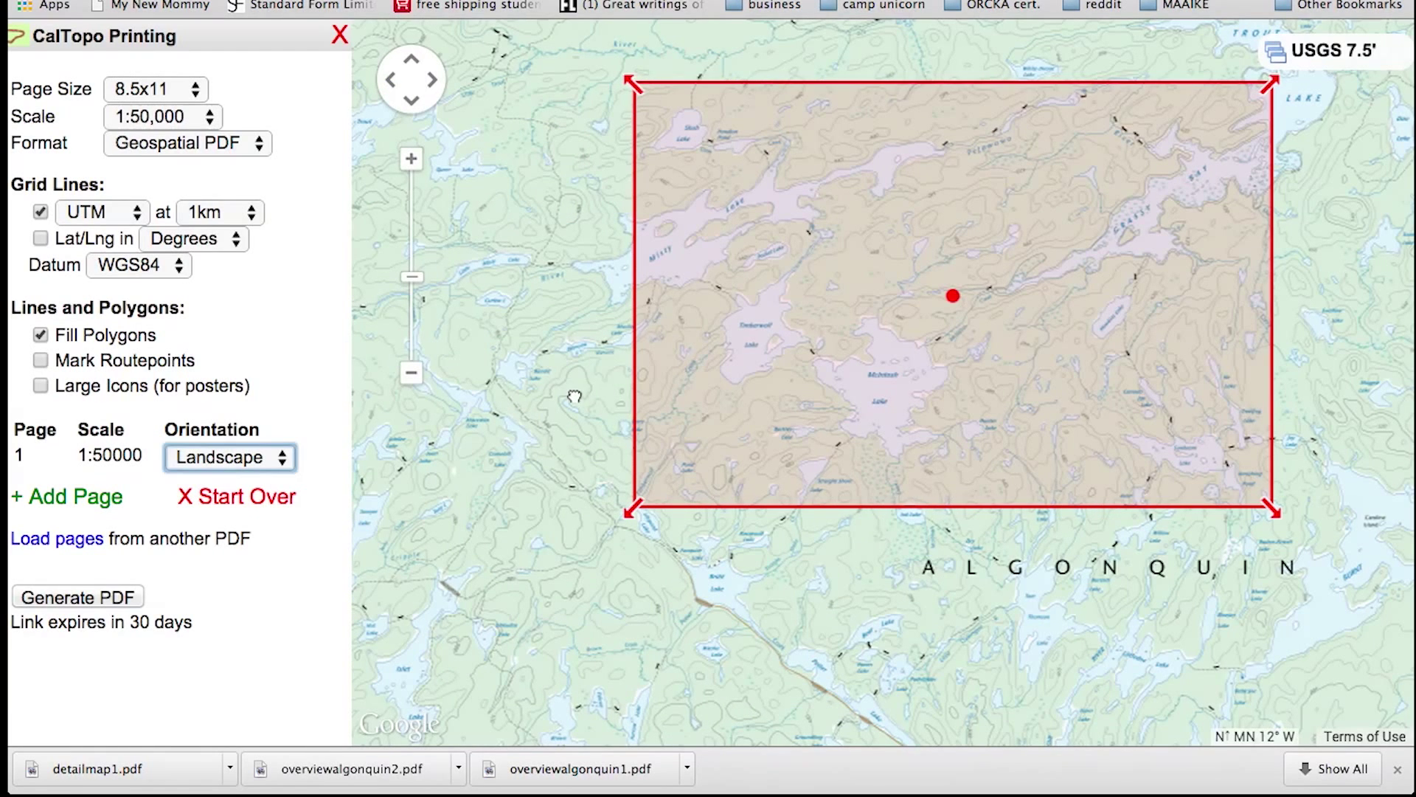
drag(577, 396, 517, 377)
Step: Shift the print area slightly north so it spans from Misty Lake to the western part of Trout Lake
mouse_move(889, 281)
mouse_down()
mouse_move(858, 315)
mouse_move(850, 233)
mouse_up()
drag(831, 501, 822, 568)
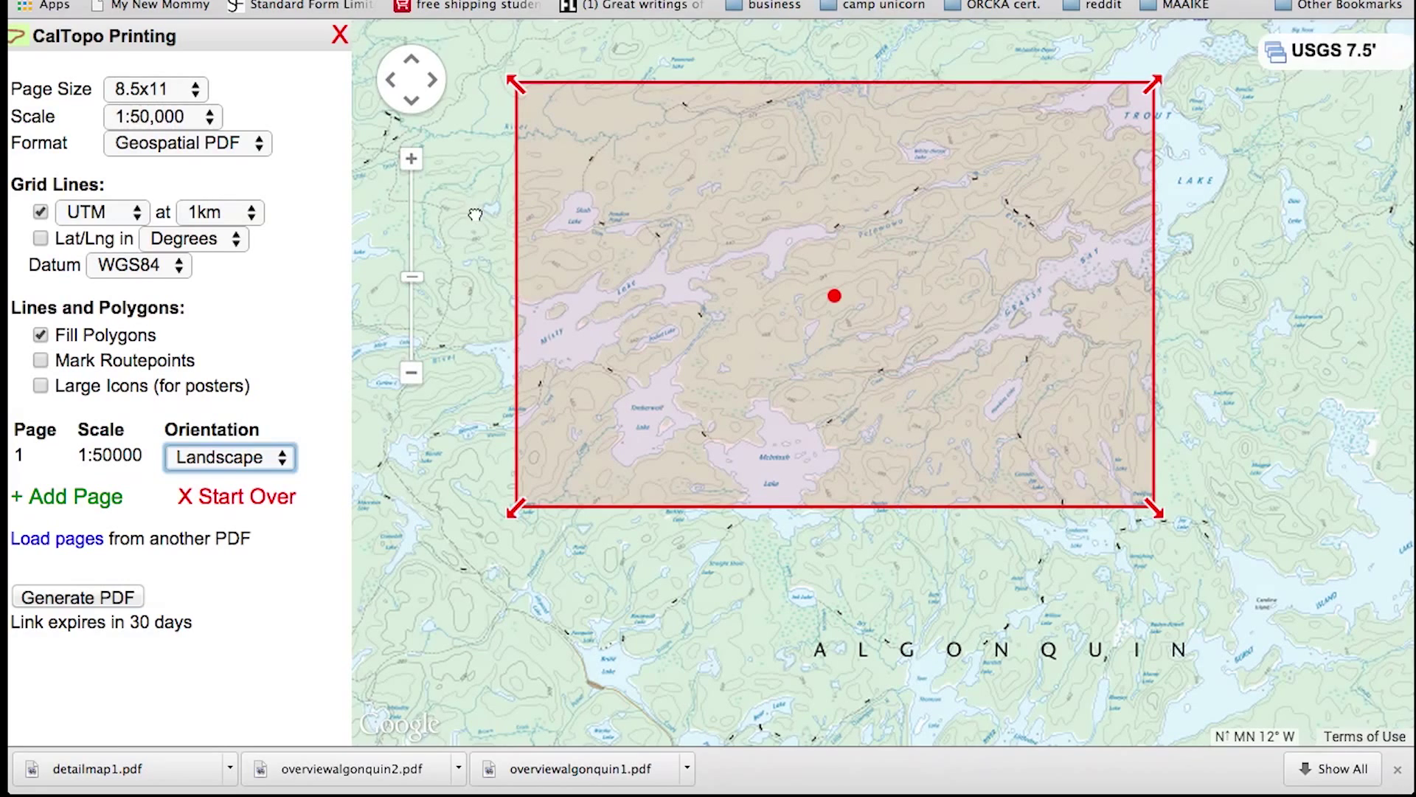
drag(475, 215, 475, 237)
drag(844, 328, 838, 307)
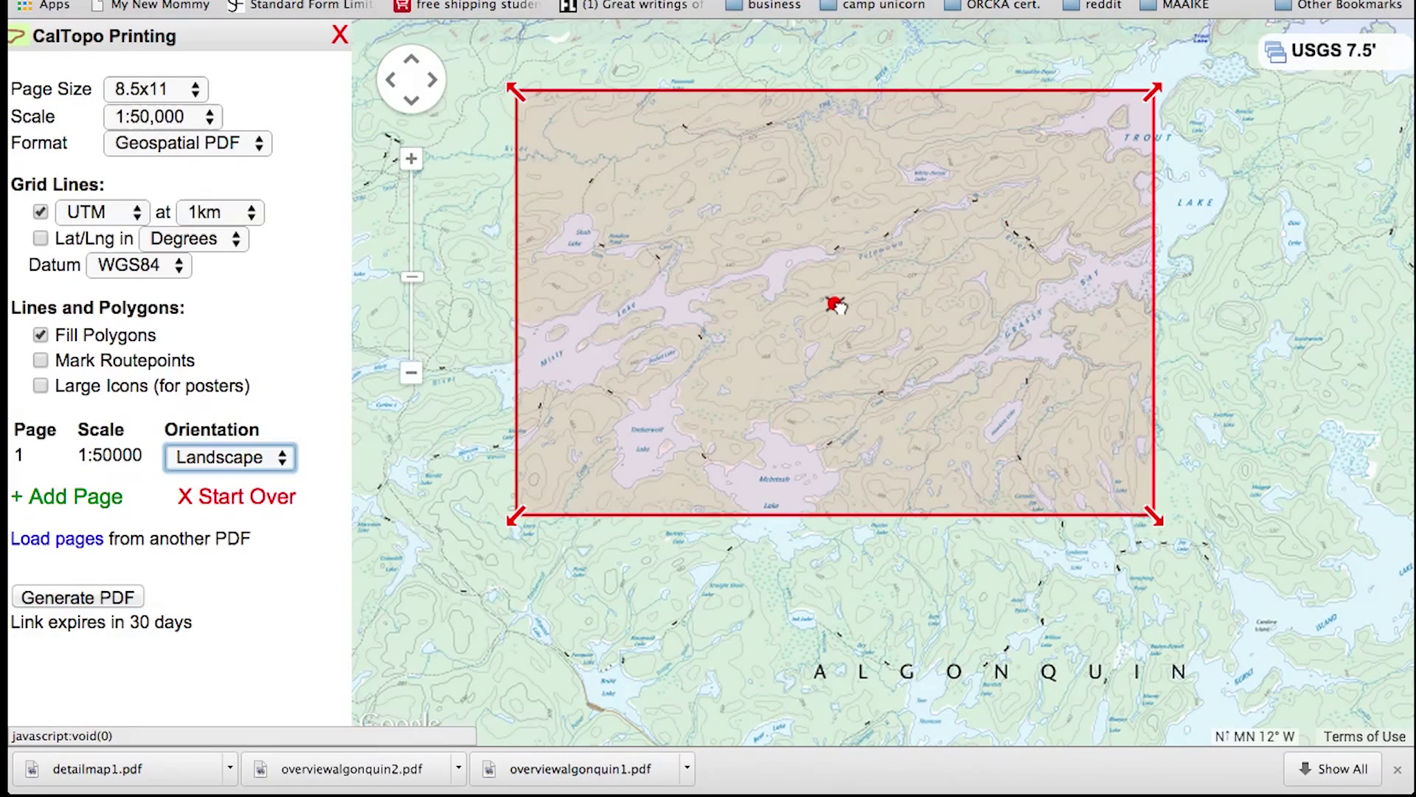
drag(761, 218, 760, 231)
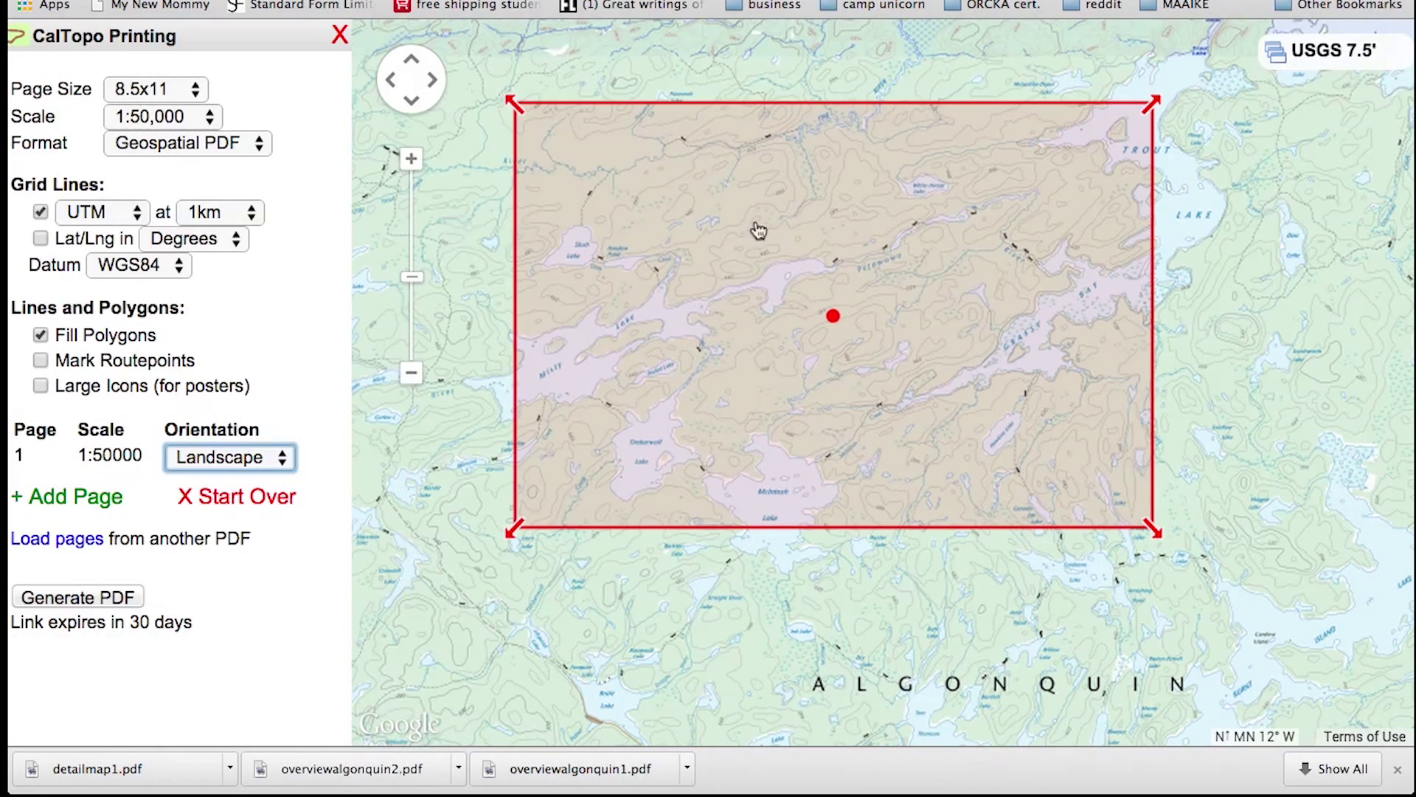
drag(1237, 261, 1238, 270)
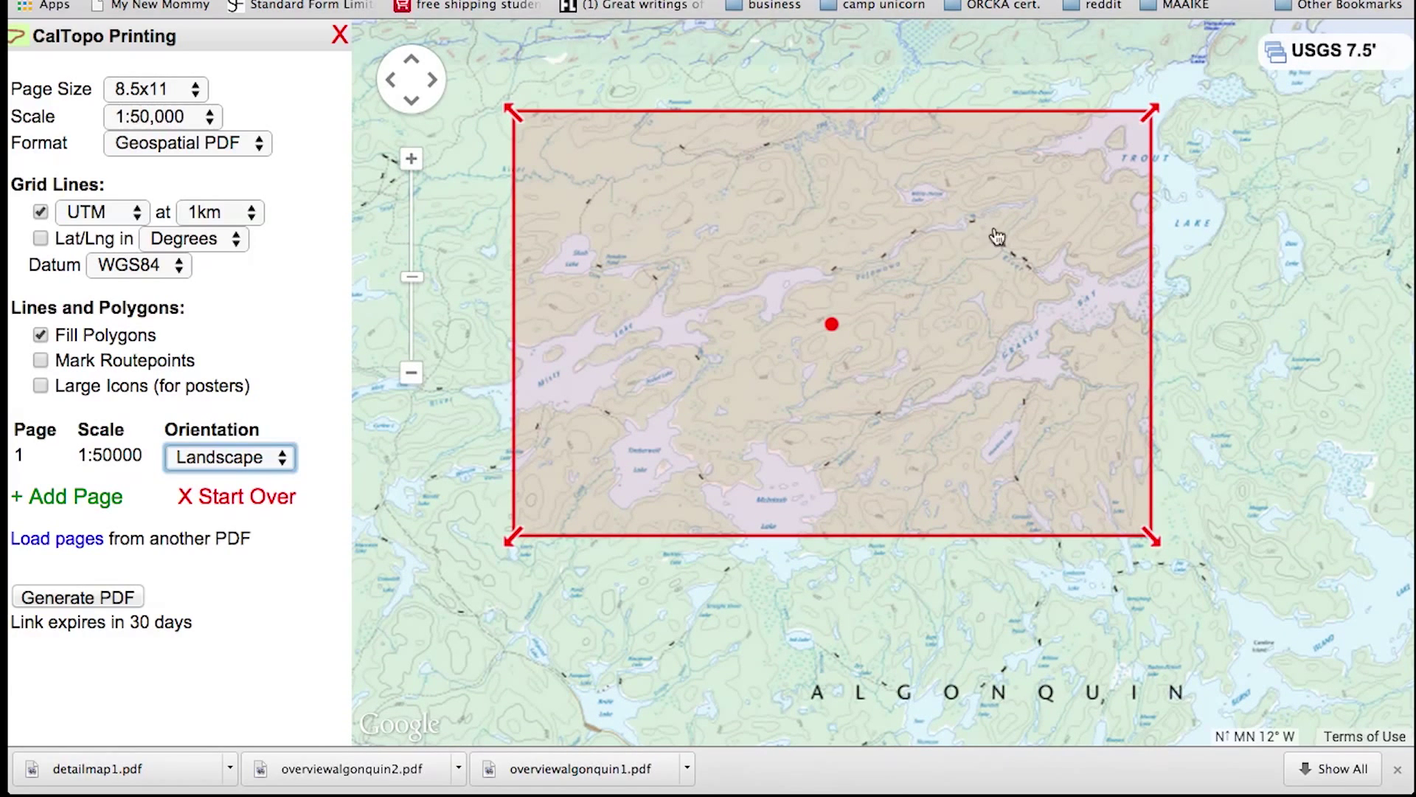
Step: Move the print area northeast over Trout Lake and Big Trout Lake and generate its portrait PDF with UTM grid lines
drag(1201, 287, 1126, 397)
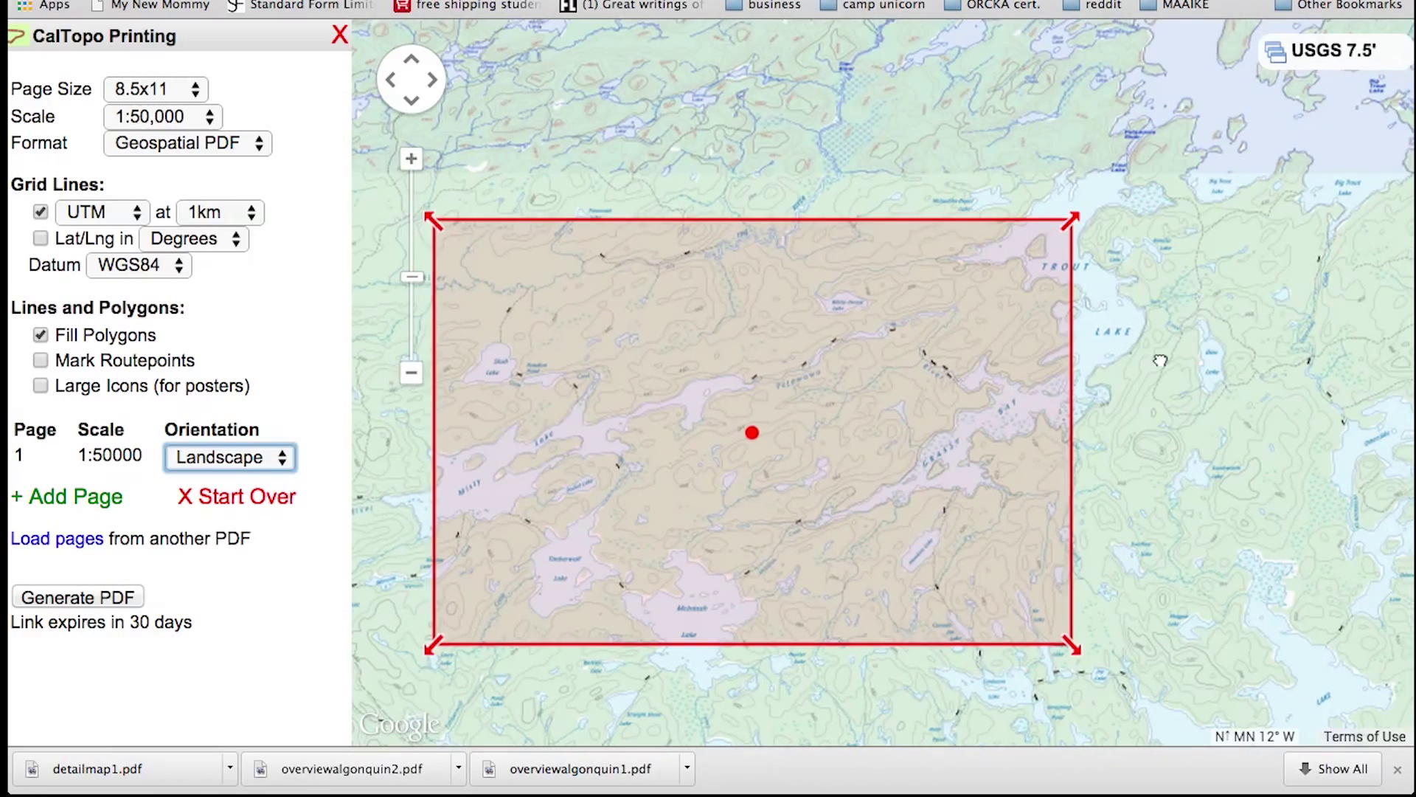
drag(1214, 331, 1126, 354)
drag(719, 583, 878, 566)
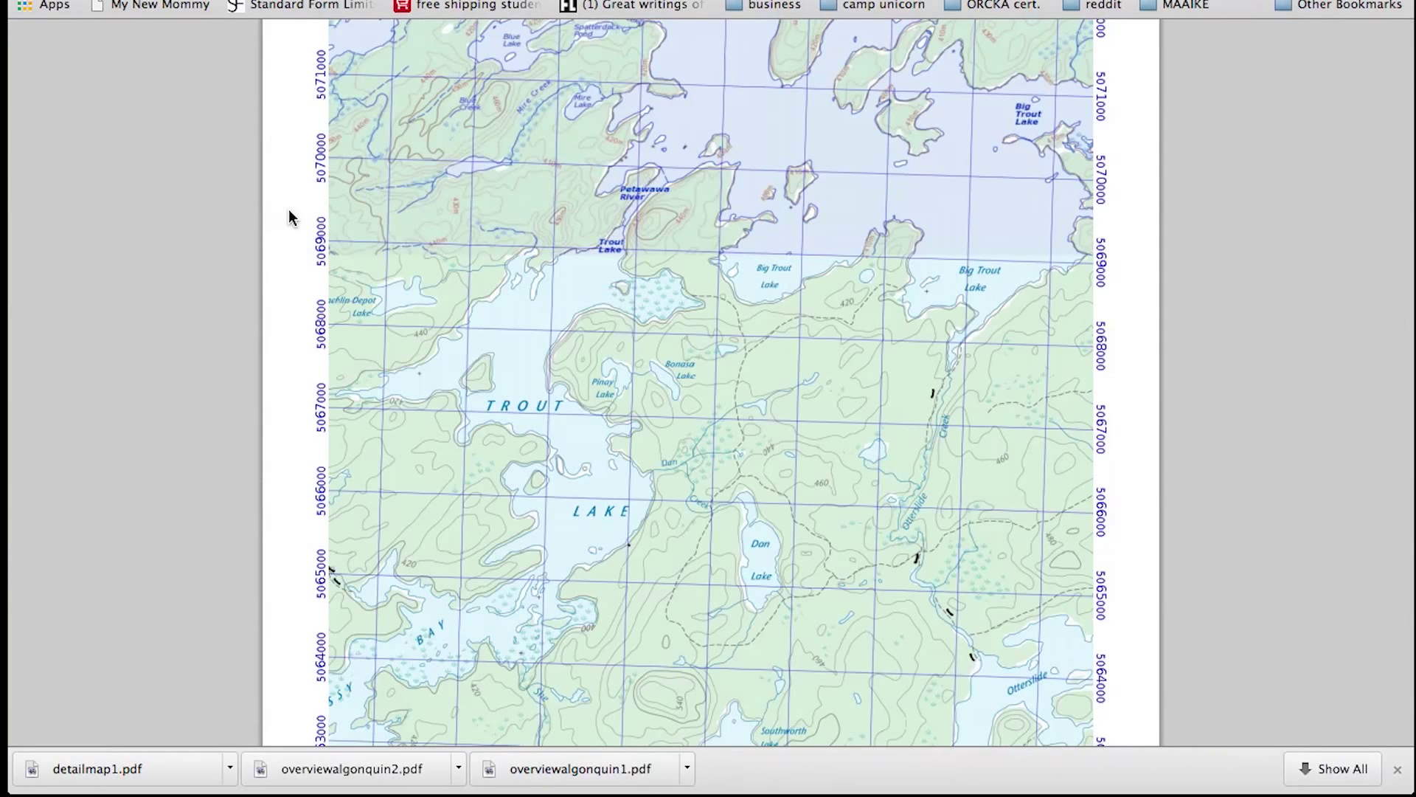
Step: Examine the Trout Lake PDF, including where the two map styles meet, the grid labels and the scale bar
scroll(290, 209, up, 5)
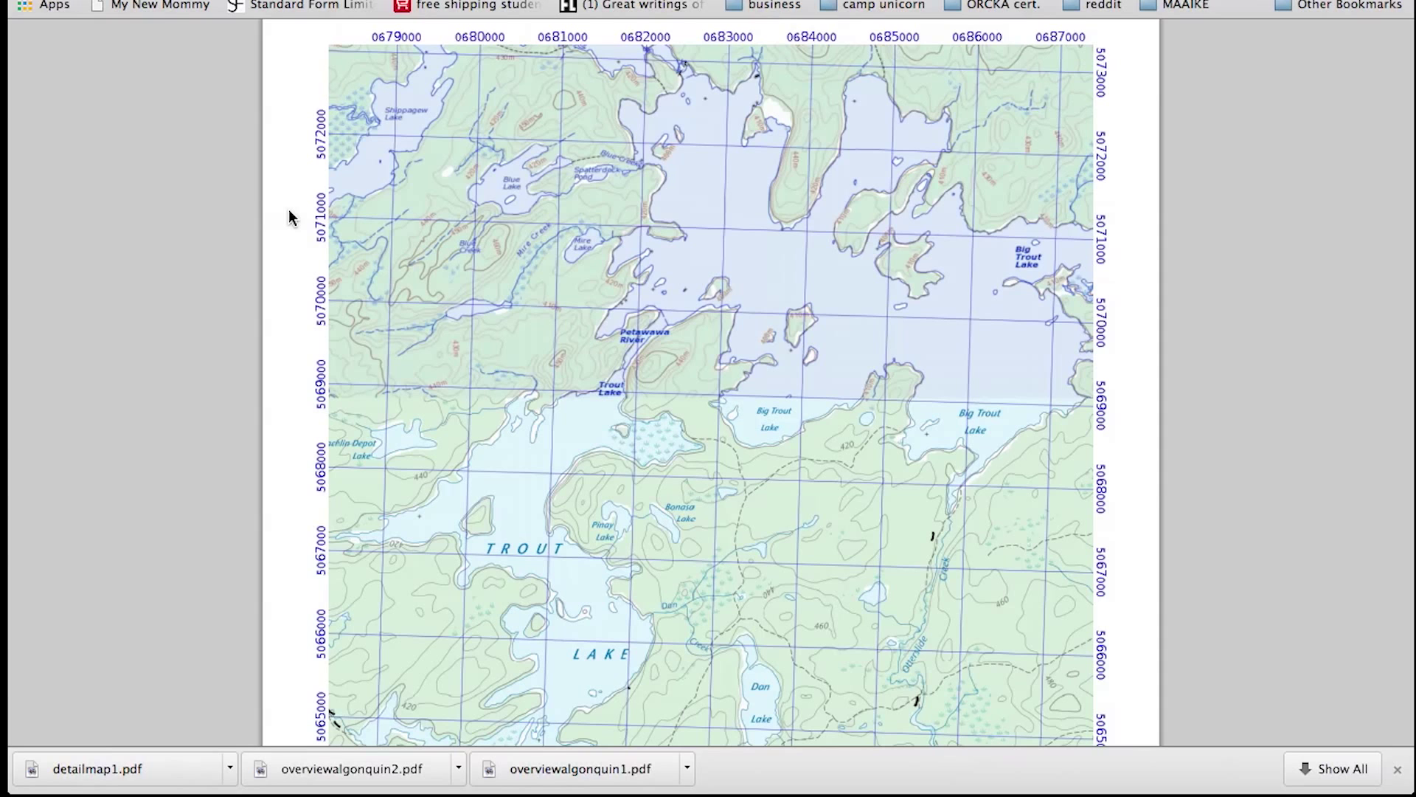
scroll(289, 319, down, 3)
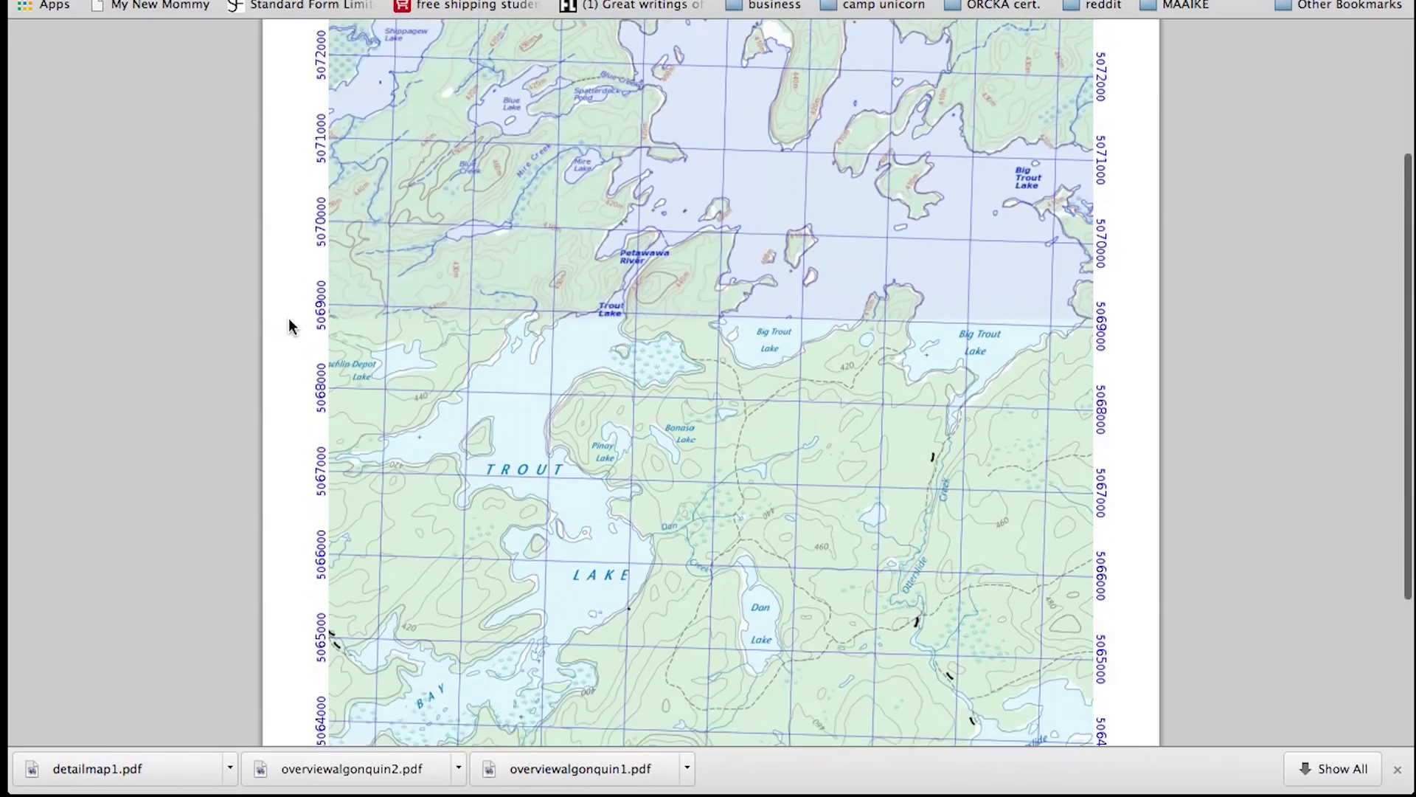
scroll(289, 325, down, 3)
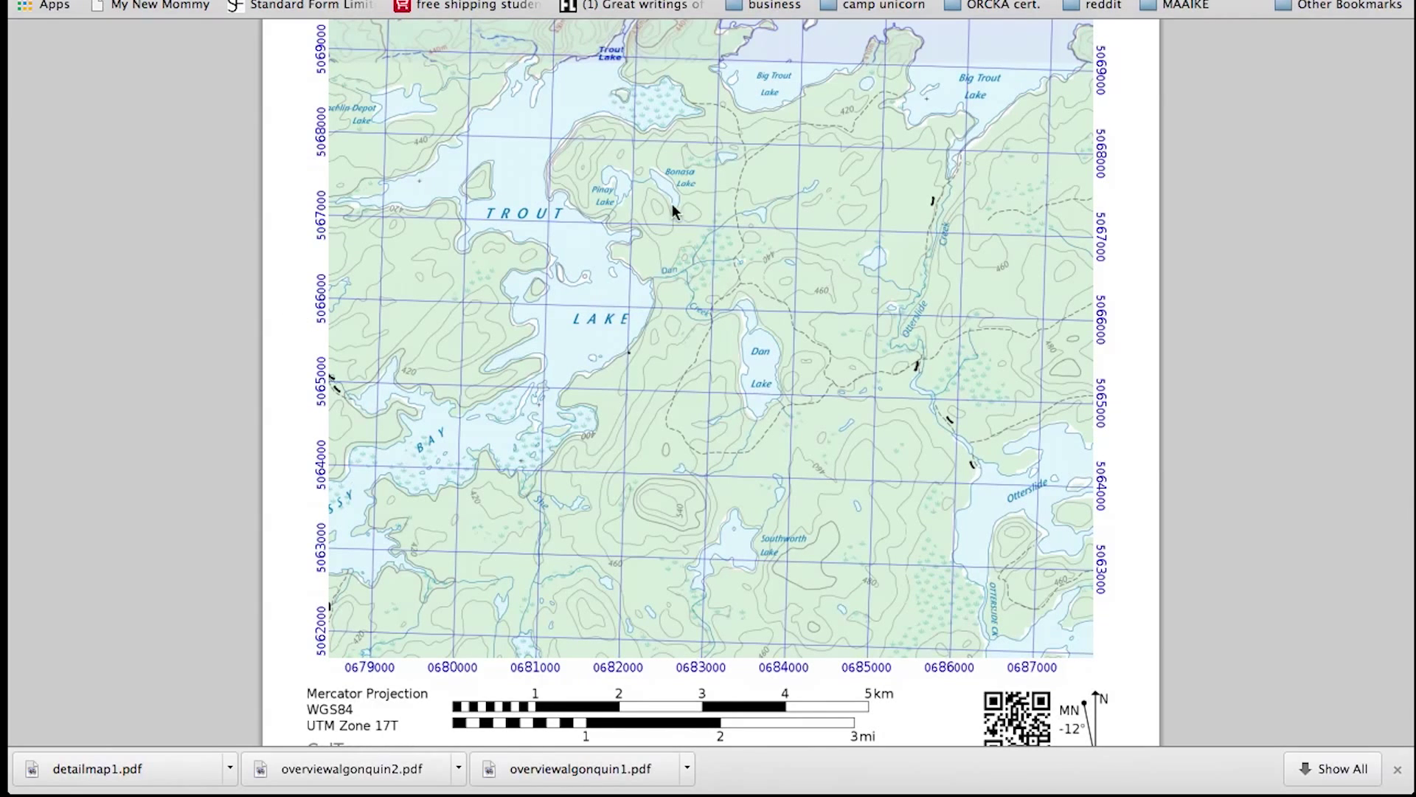
scroll(243, 388, up, 1)
scroll(255, 334, up, 3)
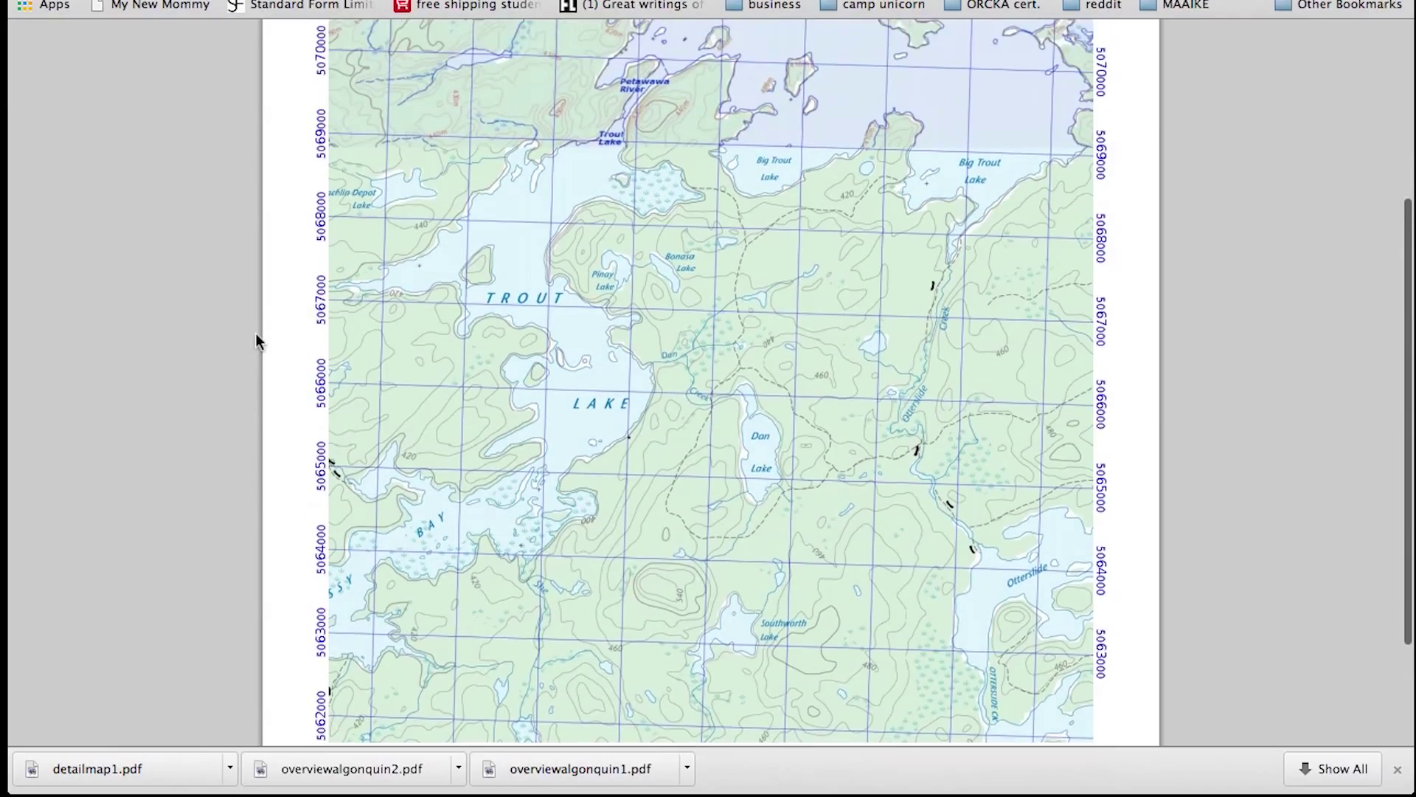
scroll(256, 333, up, 1)
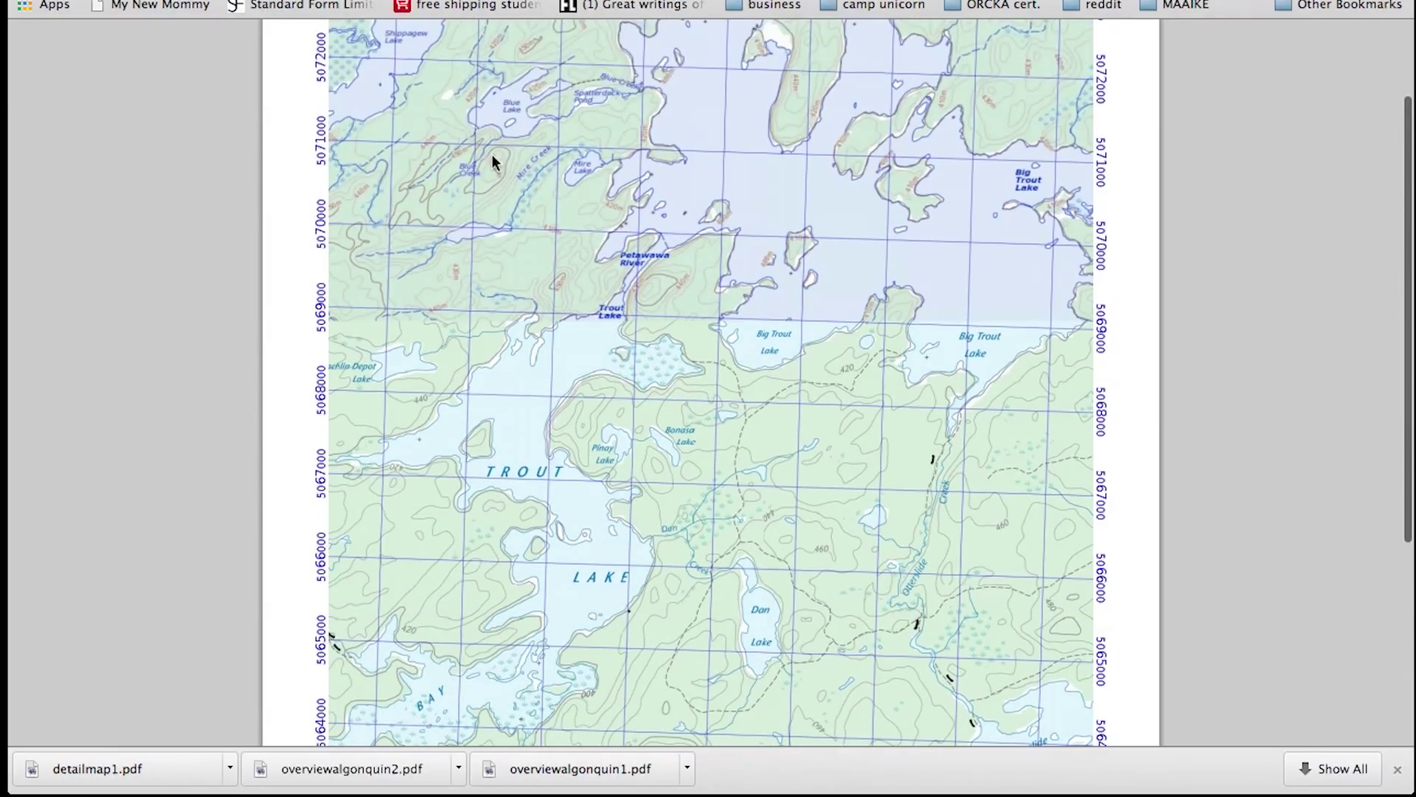